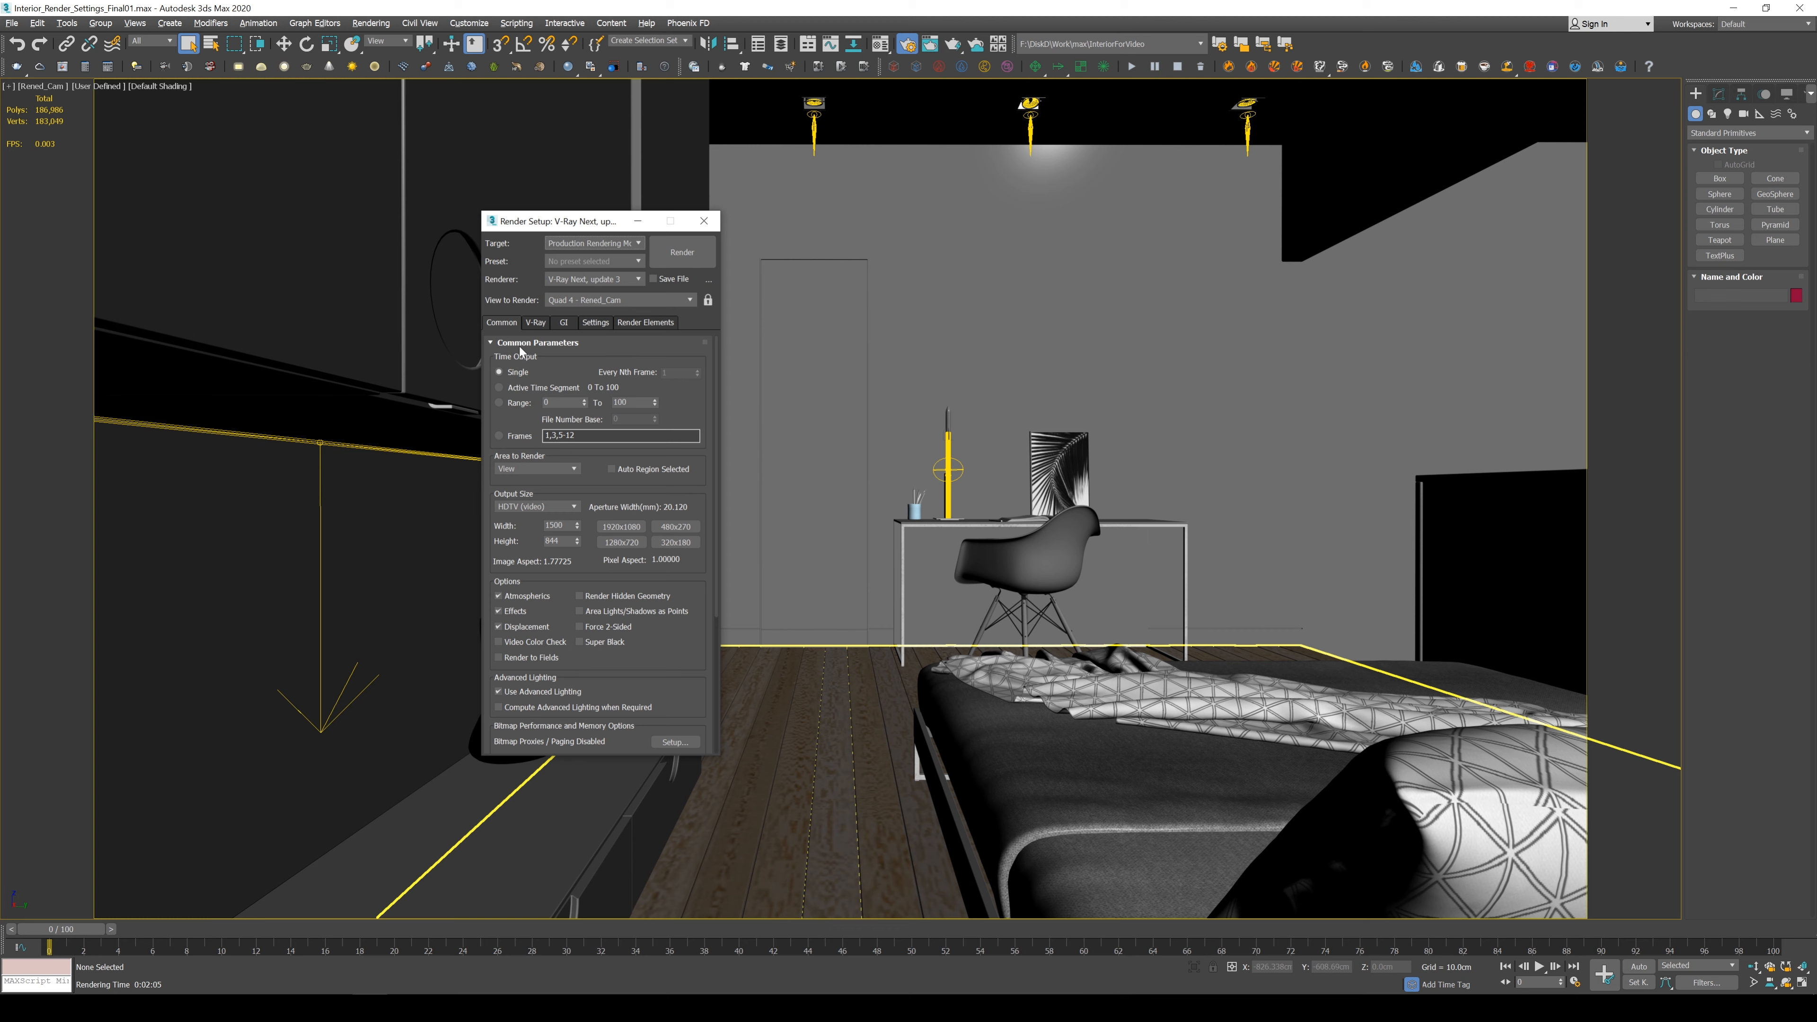
Reopen the V-Ray render settings and look through the list of available renderers.
left_click(704, 221)
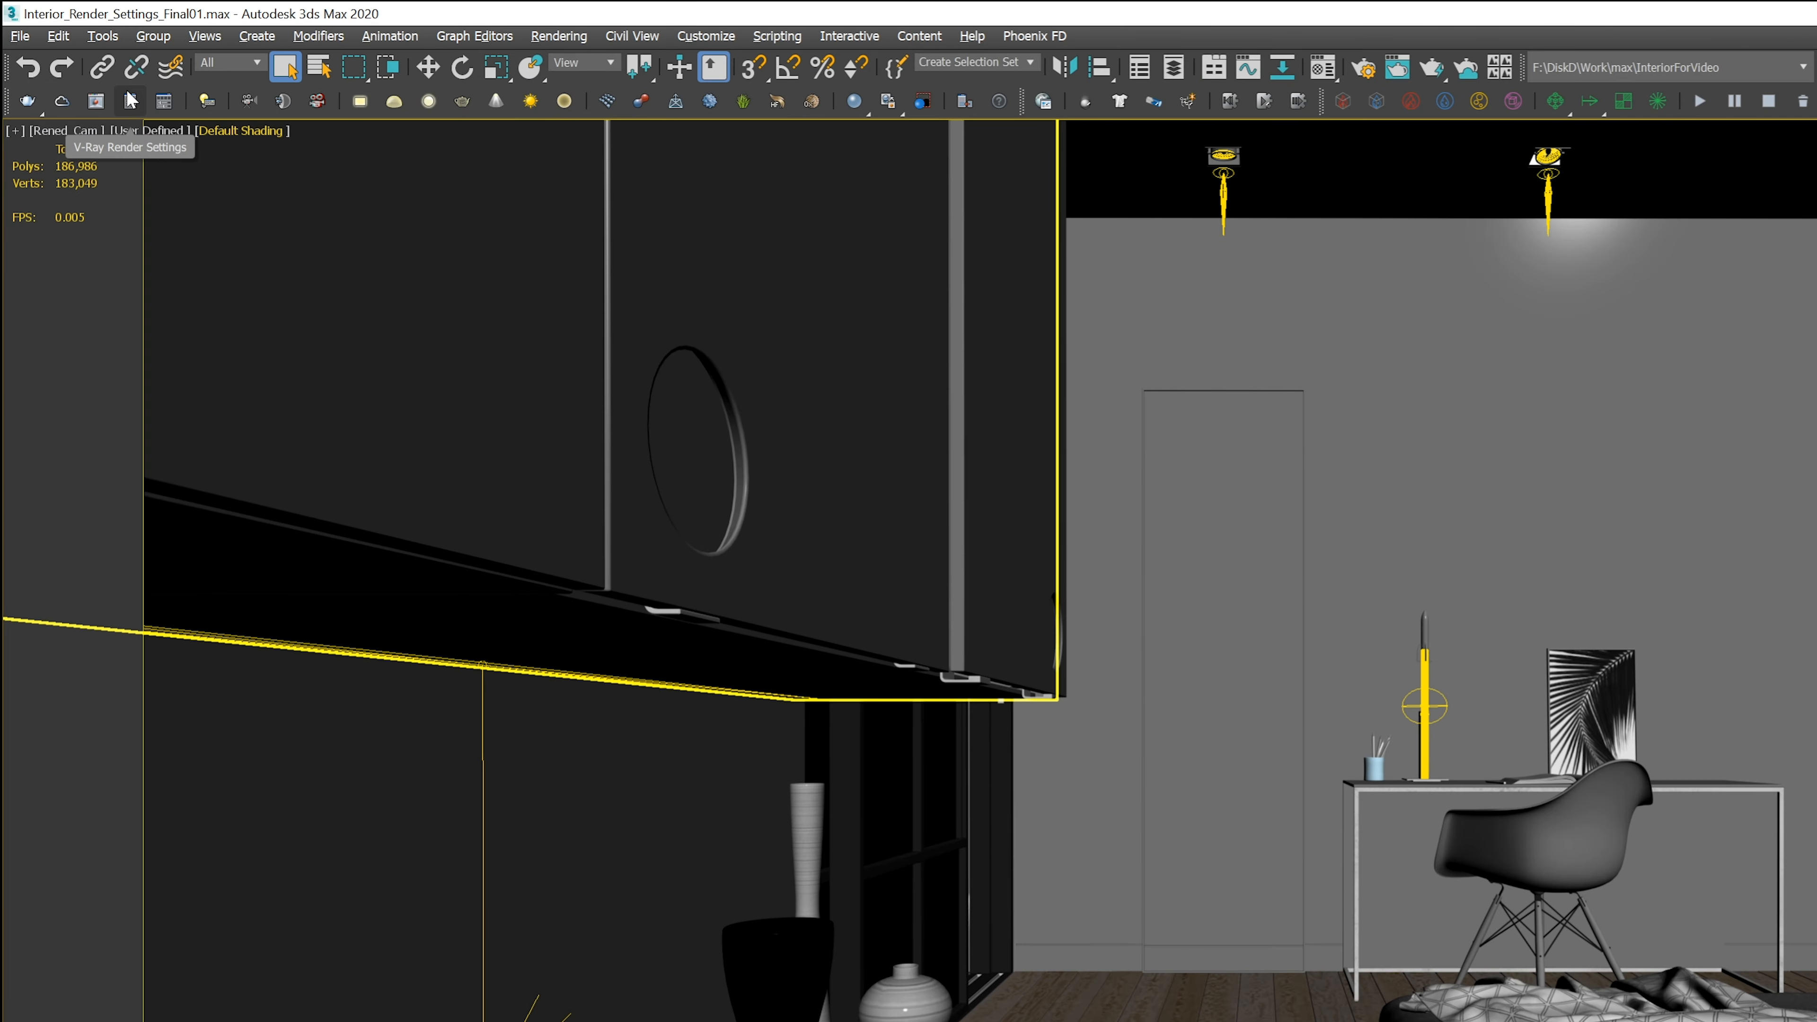
left_click(130, 101)
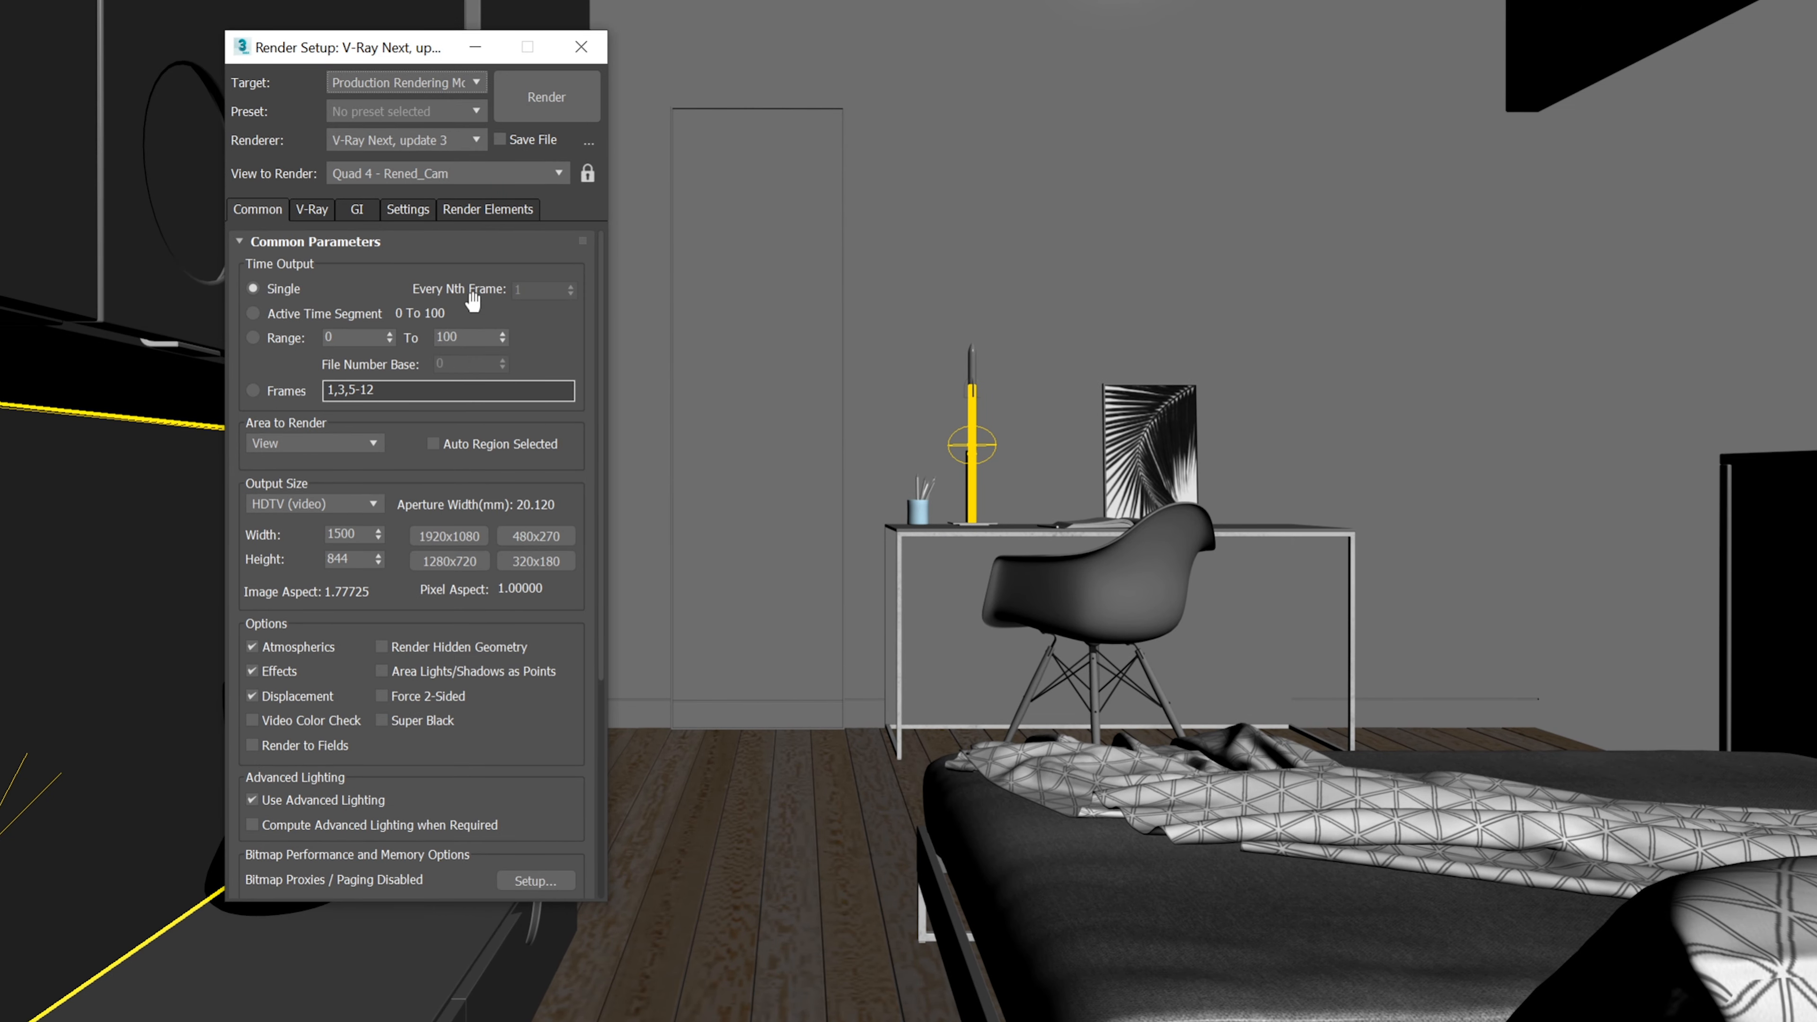
left_click(467, 141)
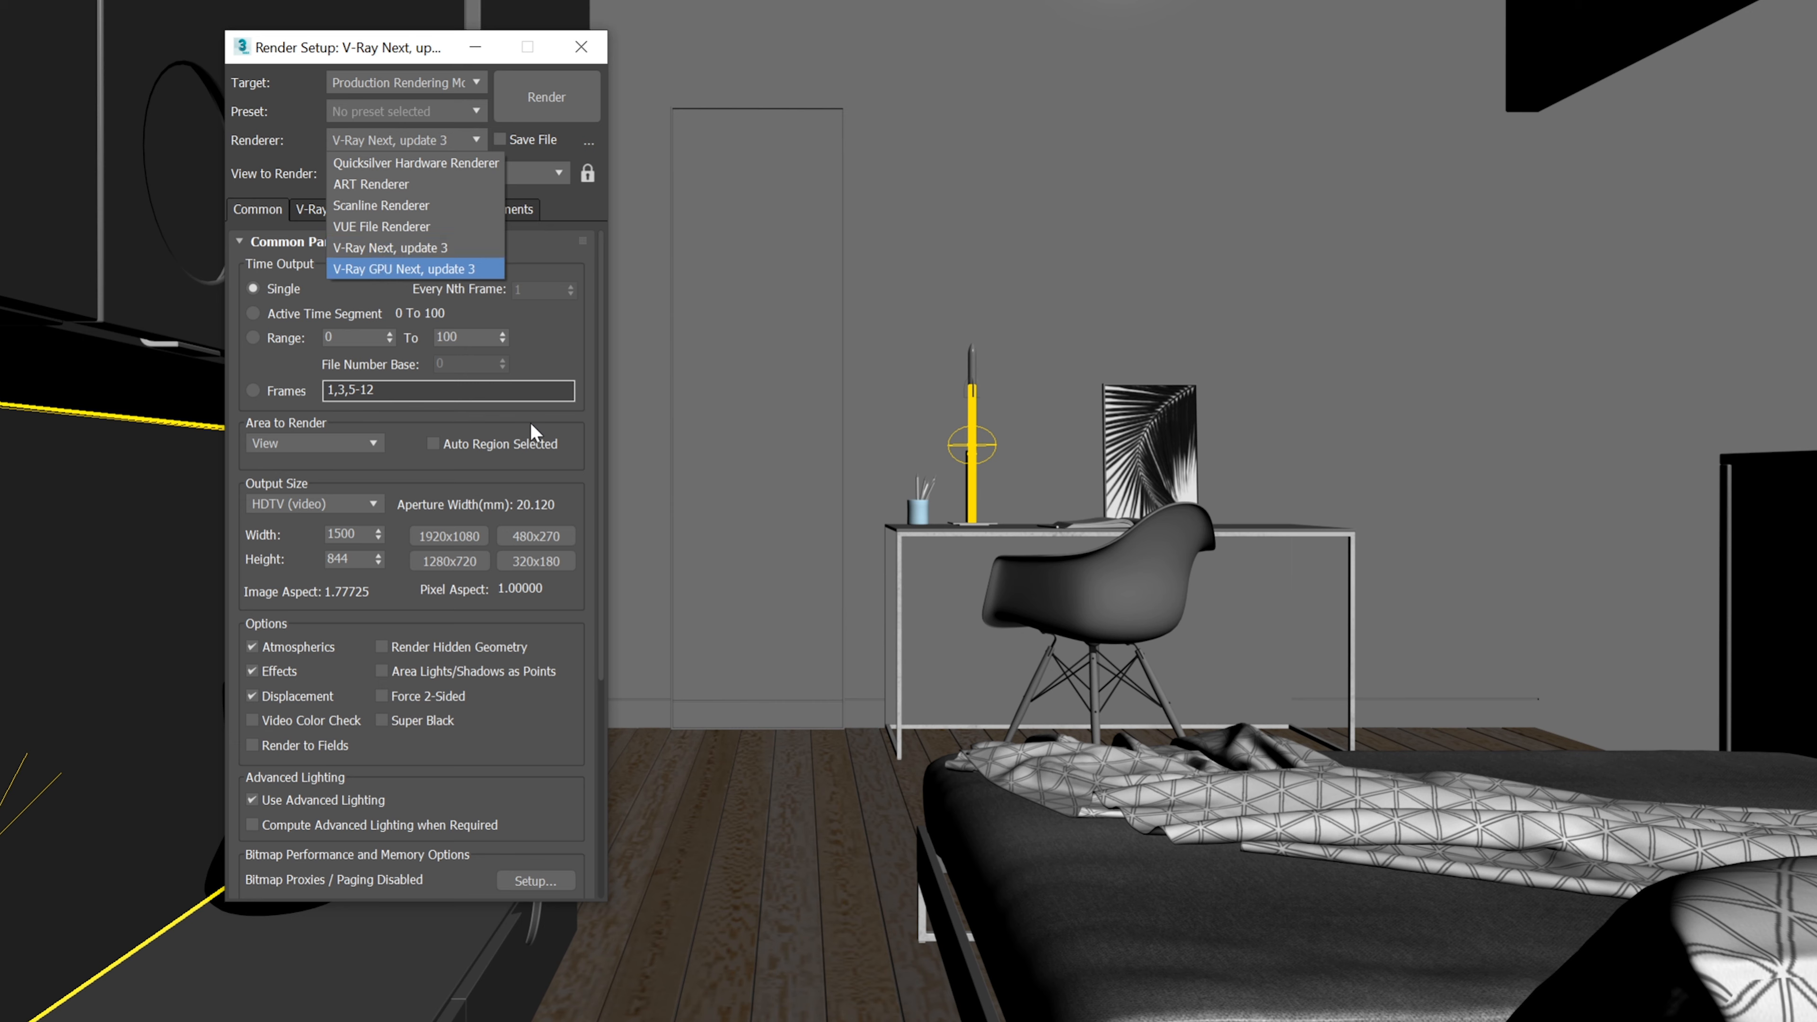
left_click(554, 216)
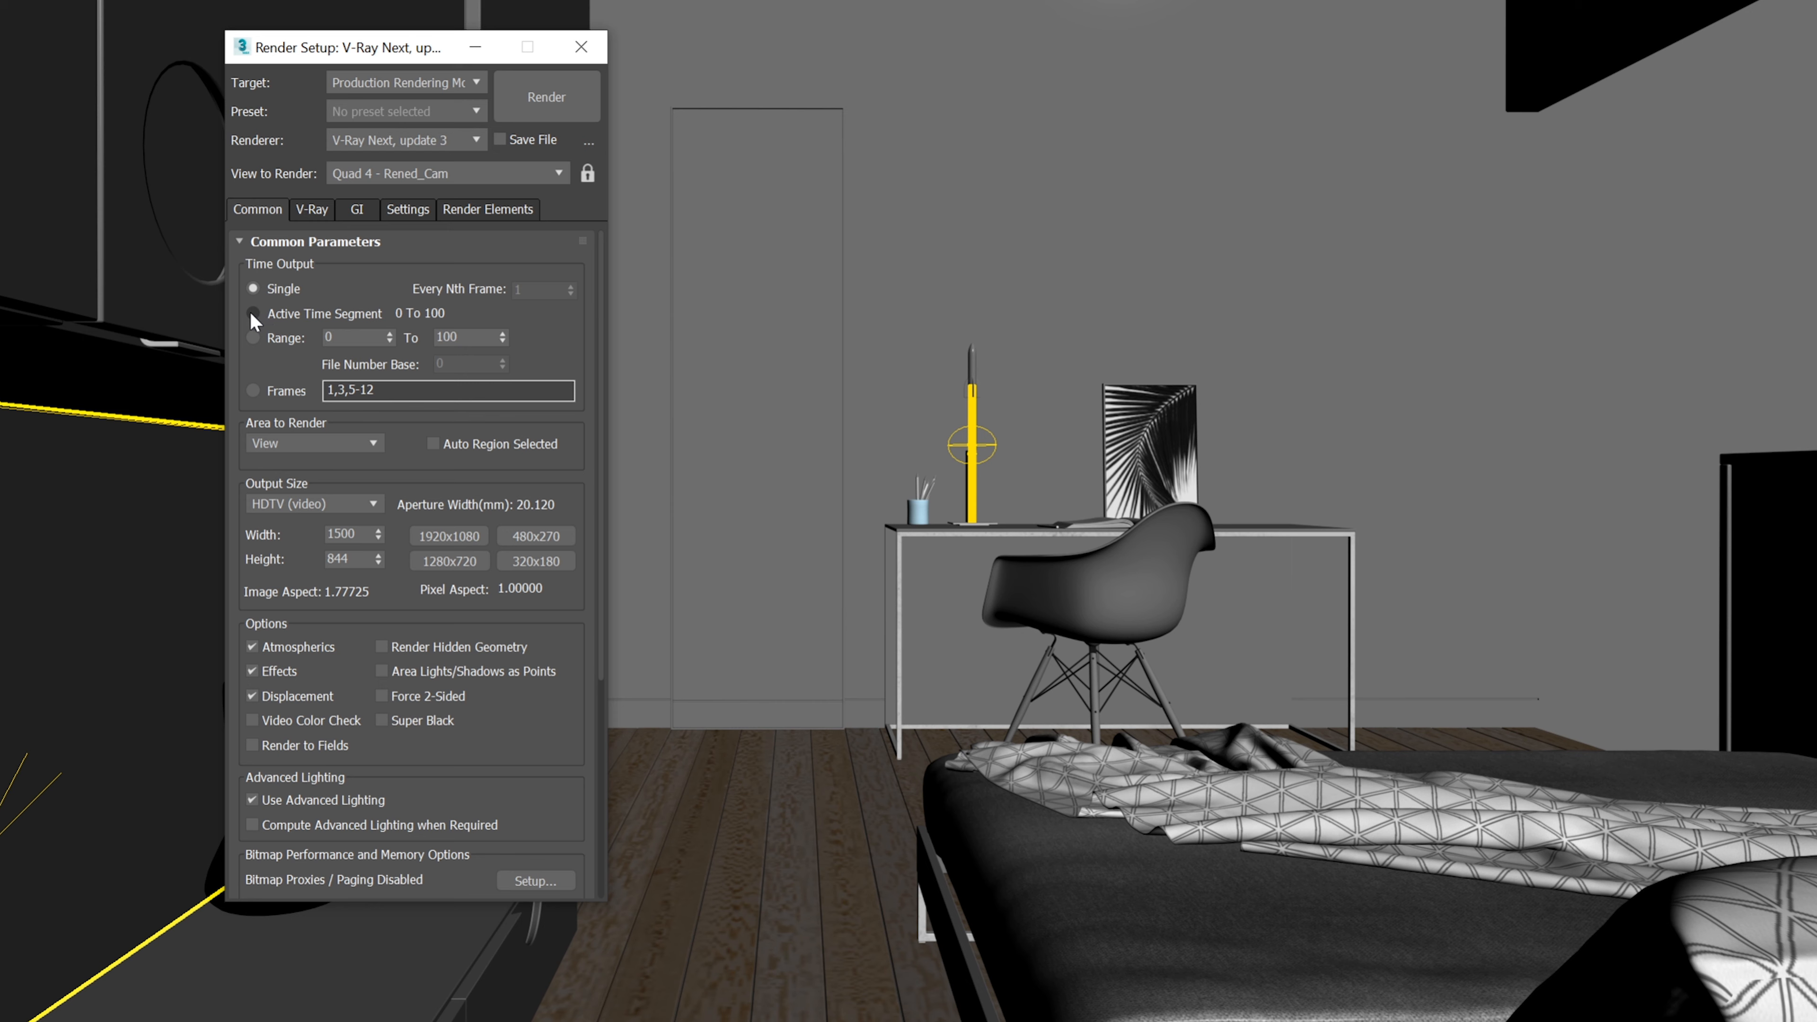
Try the other time output modes, setting the range's start frame to 30, and return the time output to Single.
left_click(253, 313)
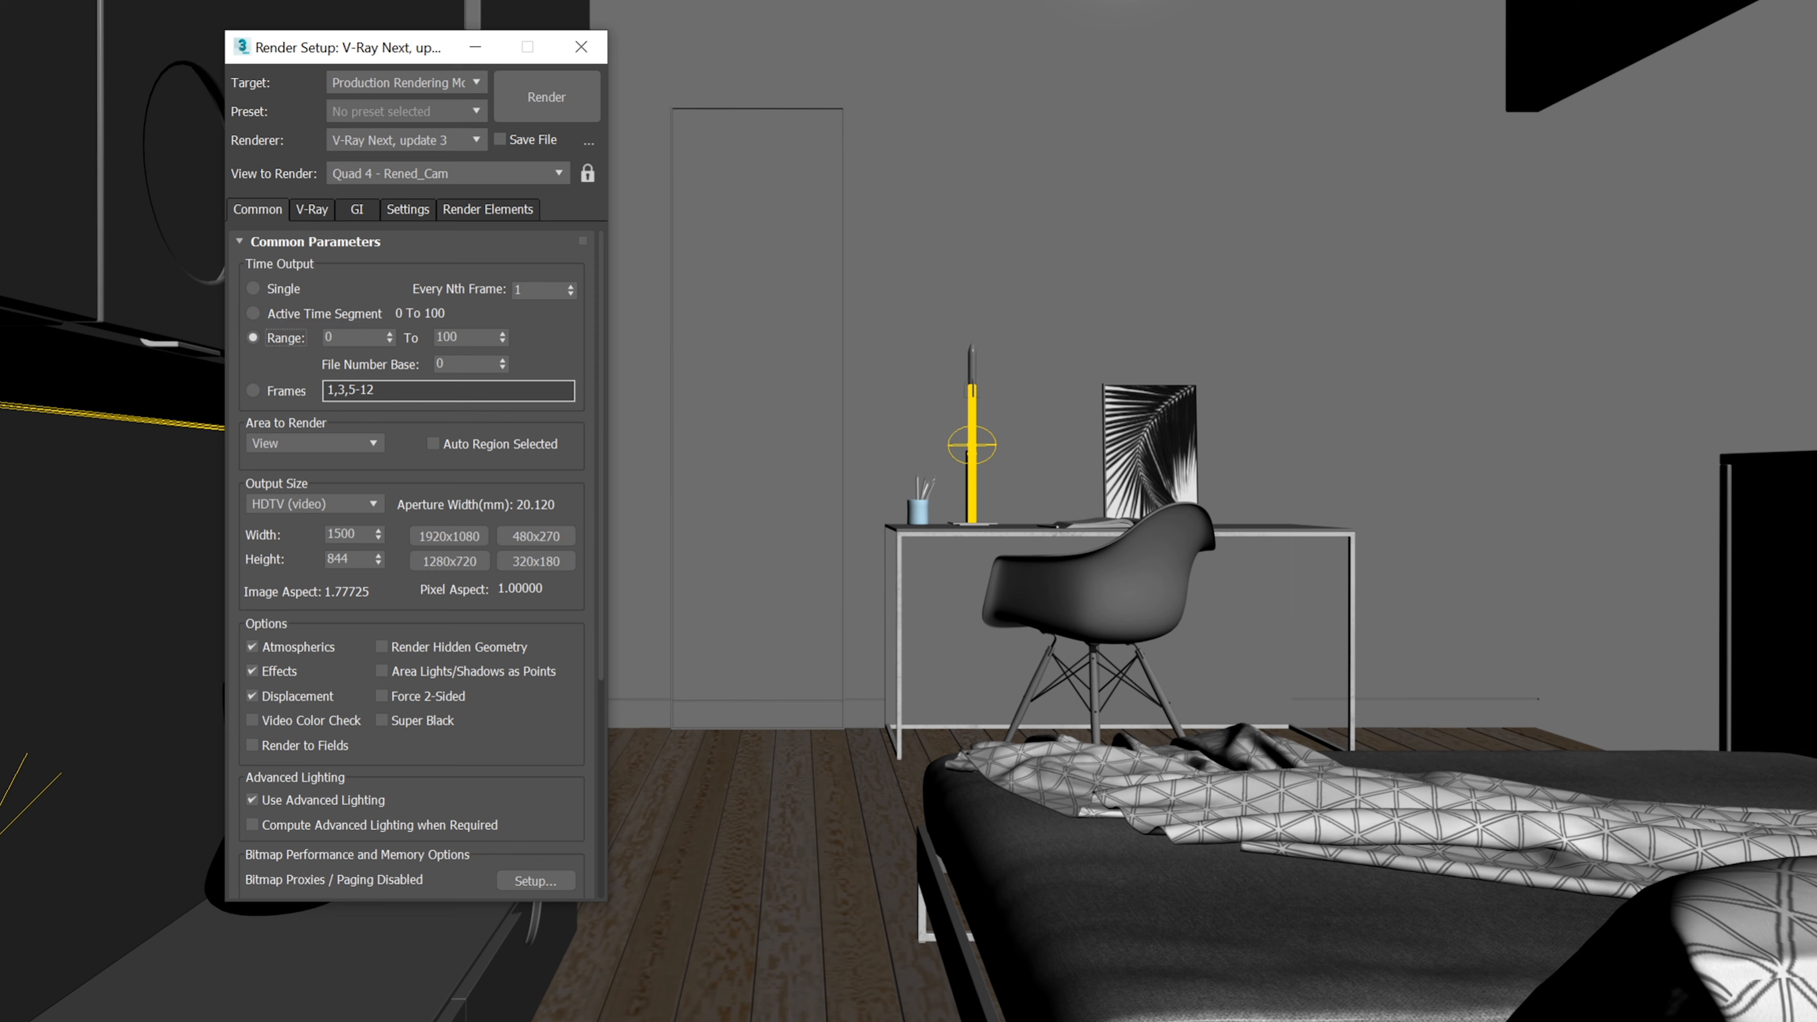
left_click_drag(372, 337, 167, 331)
type("30")
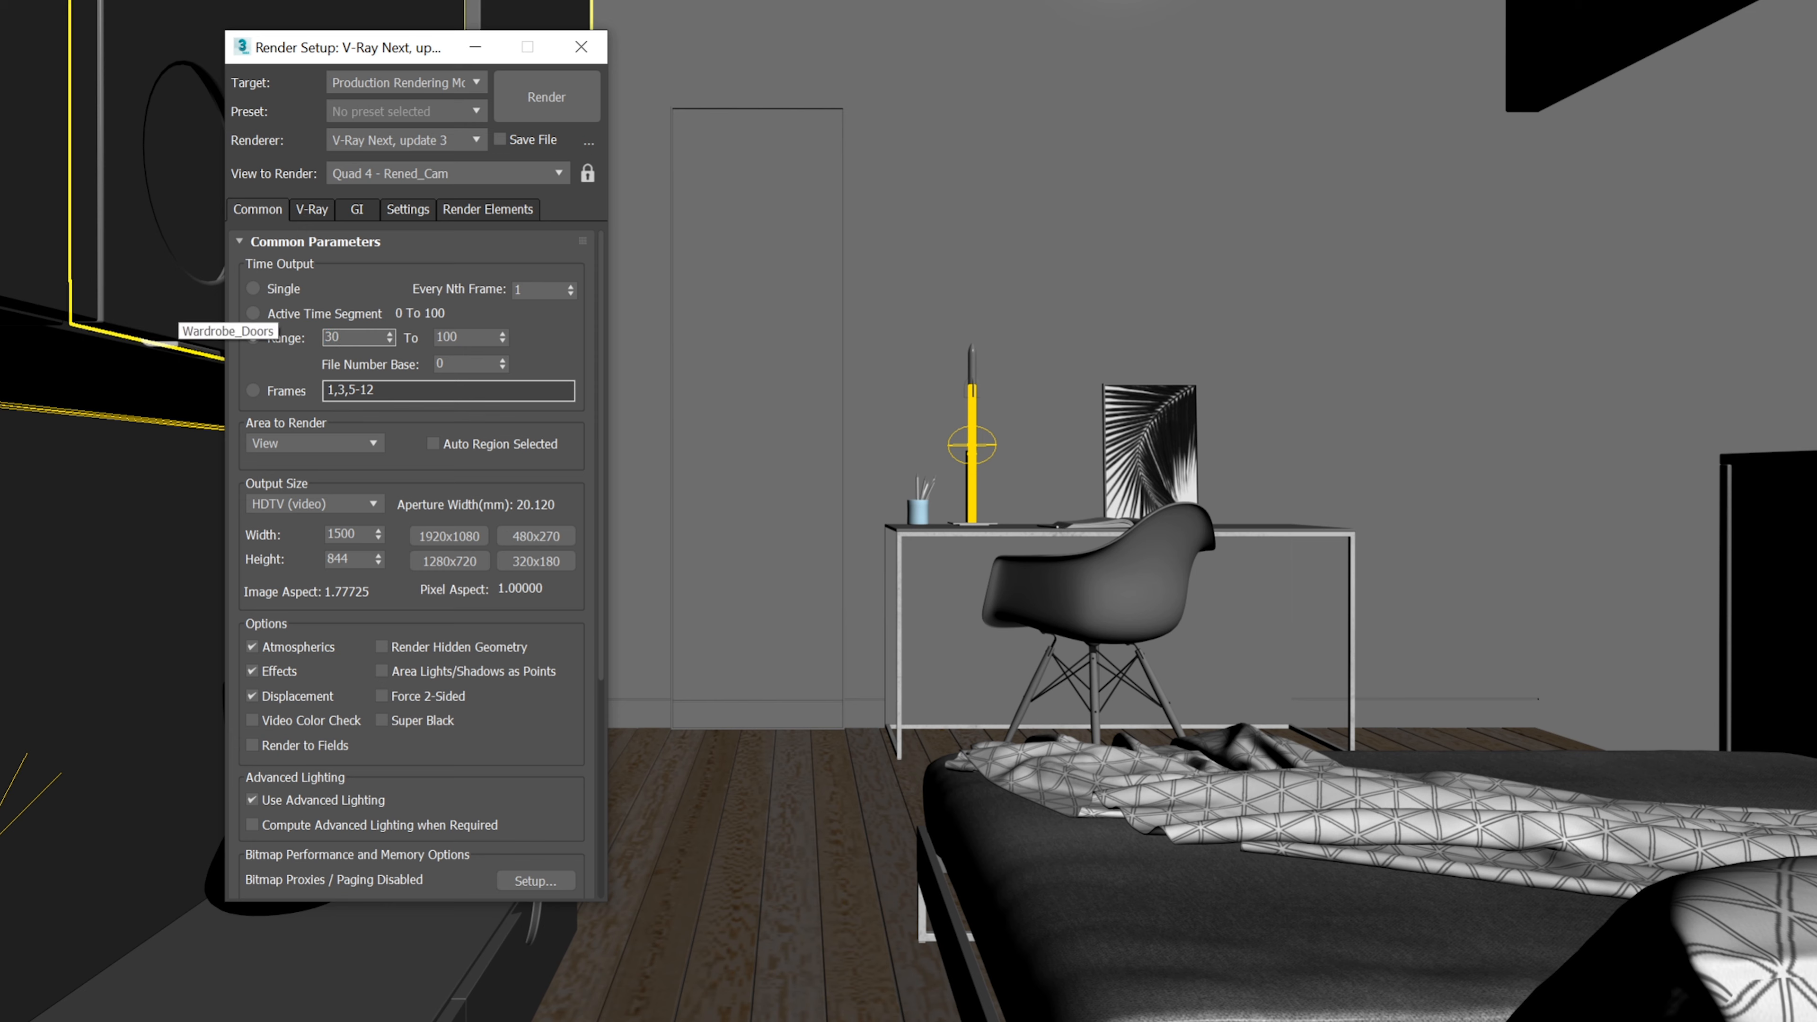
key("Return")
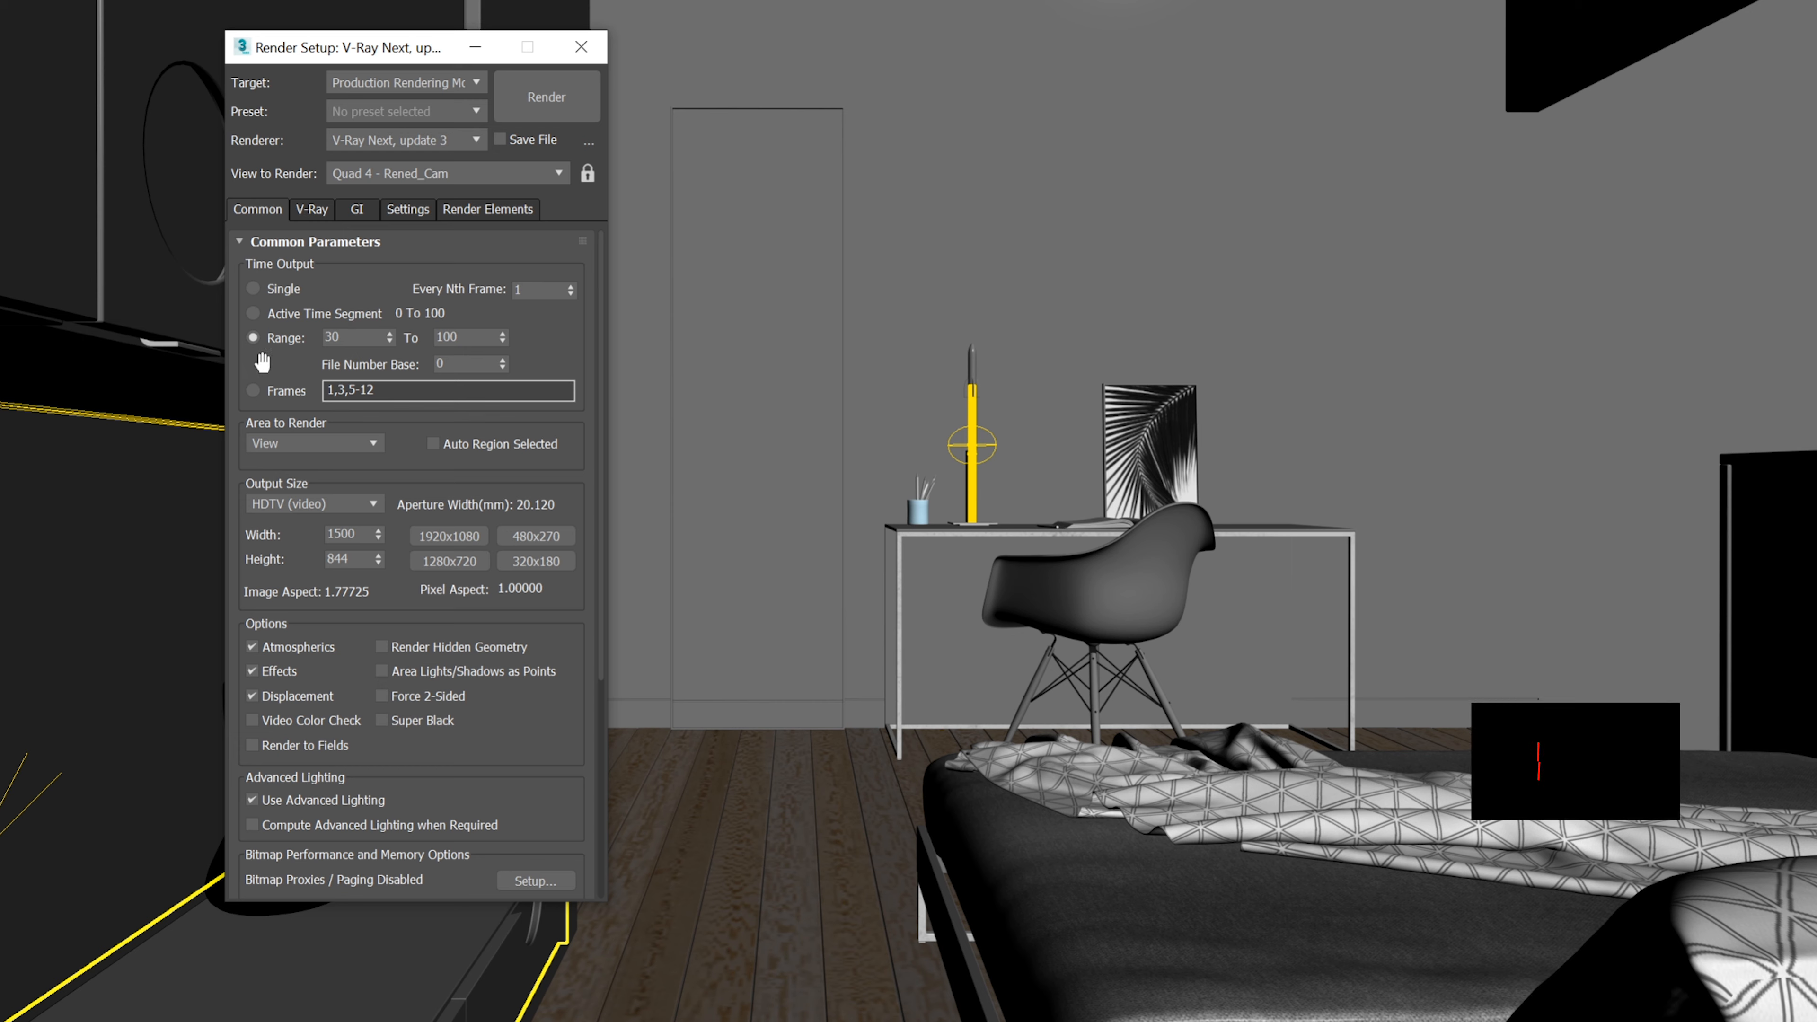
left_click(253, 391)
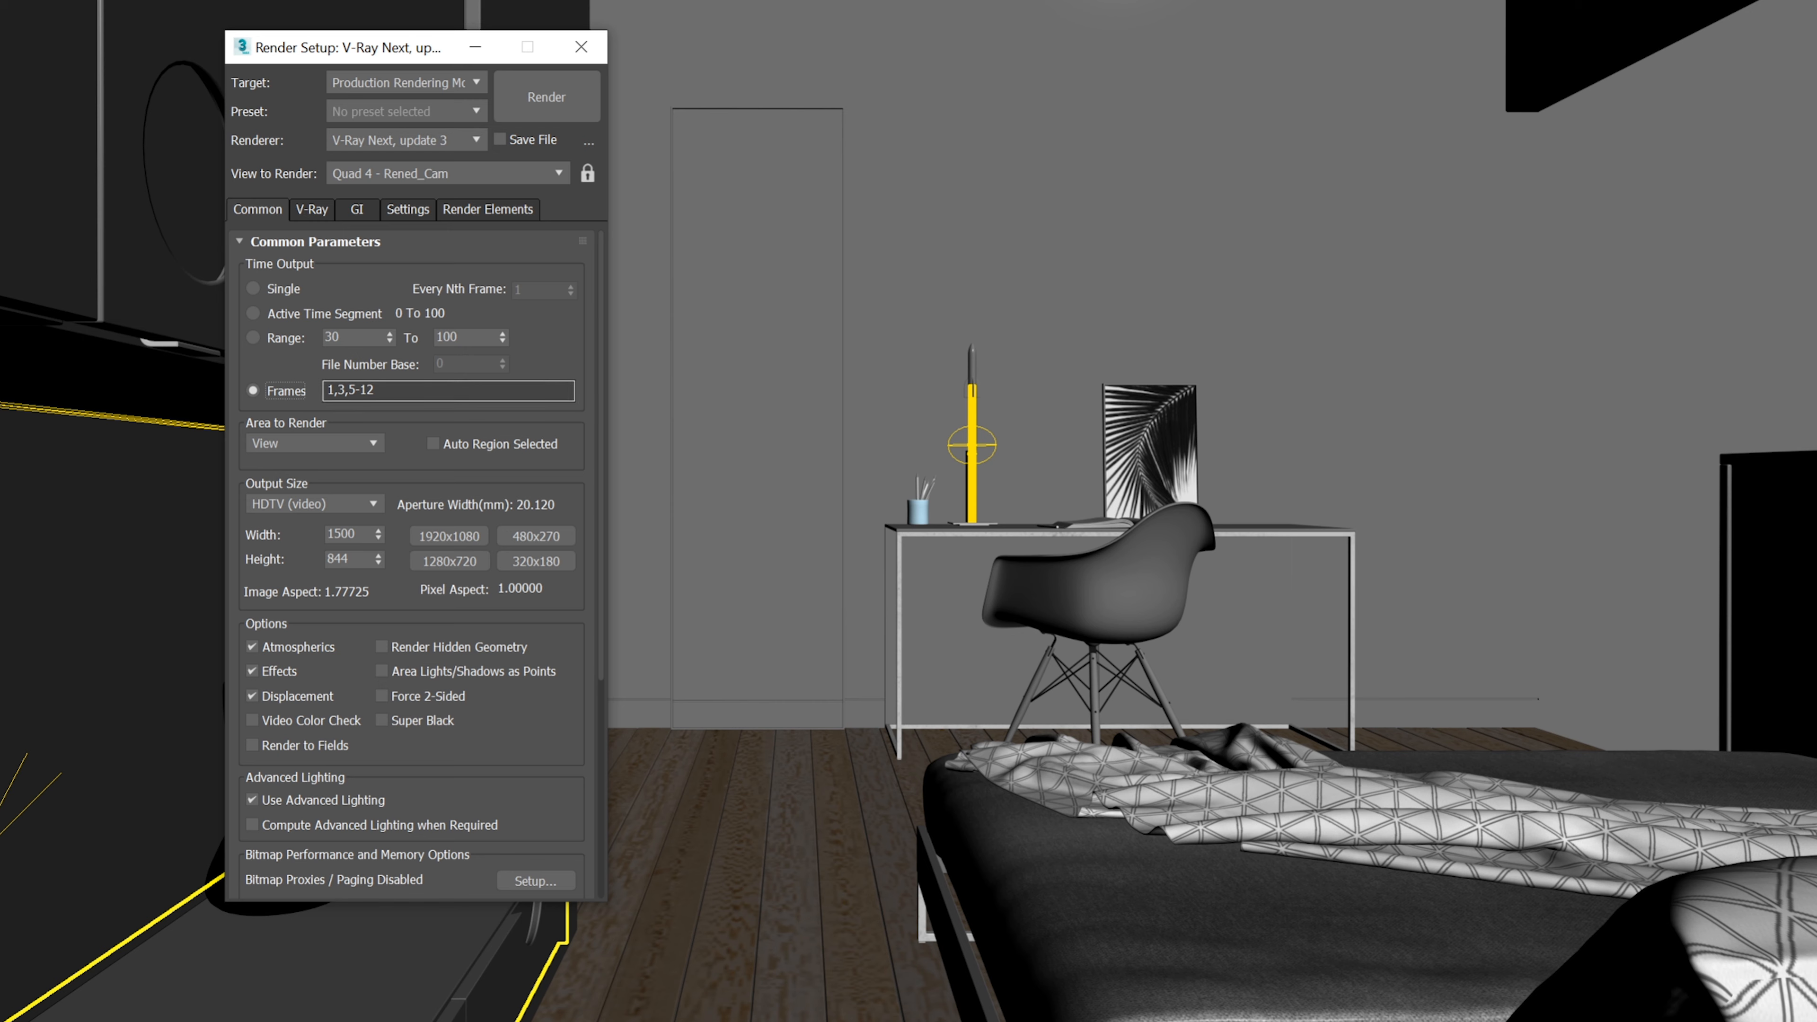
left_click(268, 294)
Try Selected as the area to render and set it back to View.
left_click(325, 449)
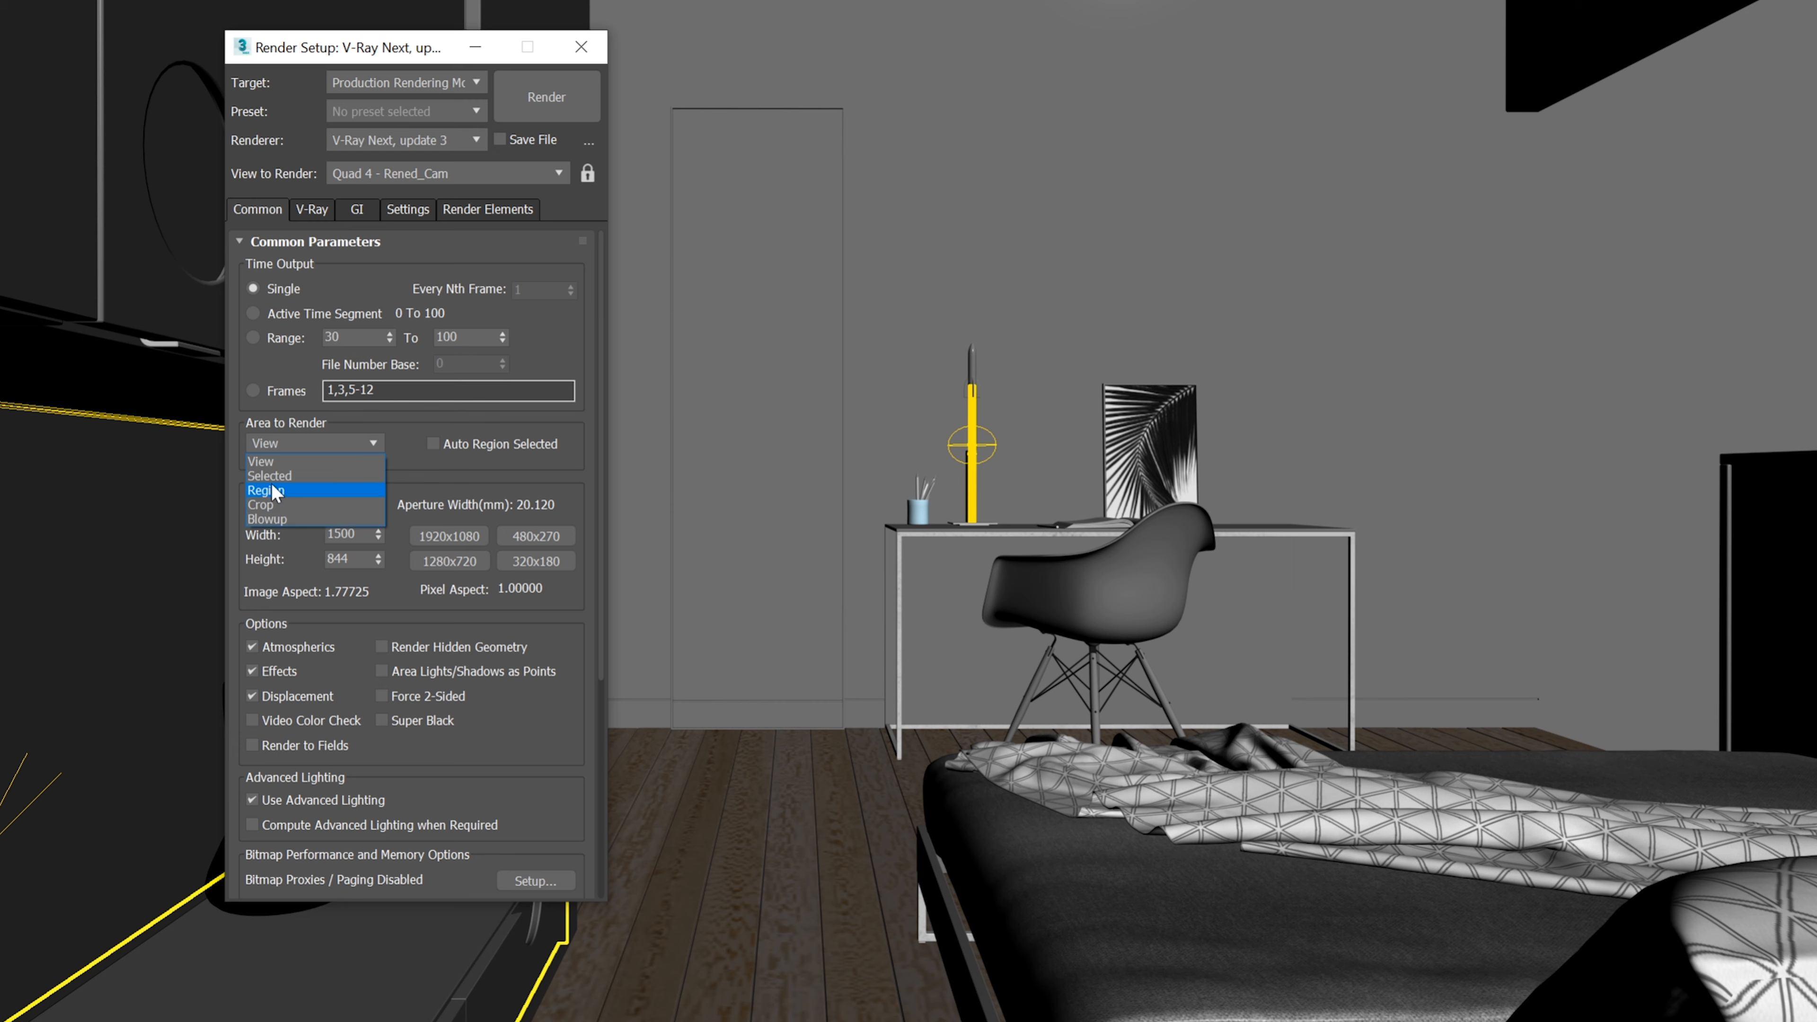
left_click(270, 462)
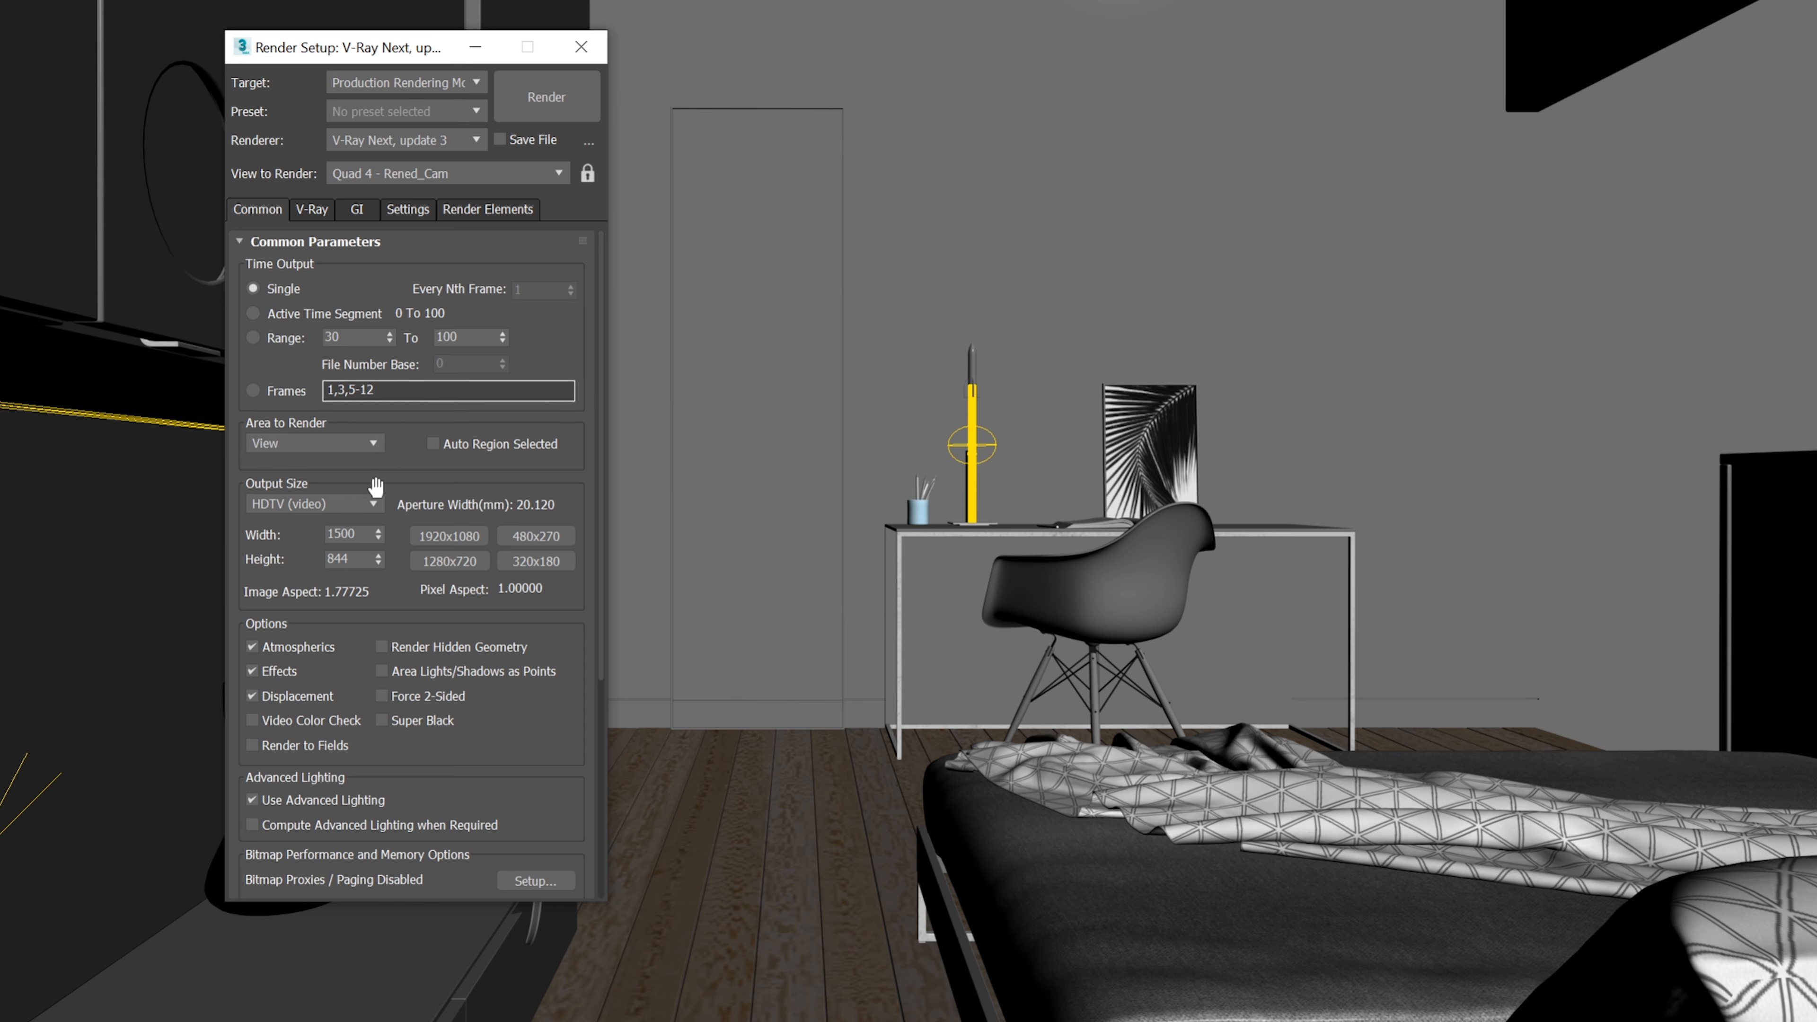
left_click(315, 445)
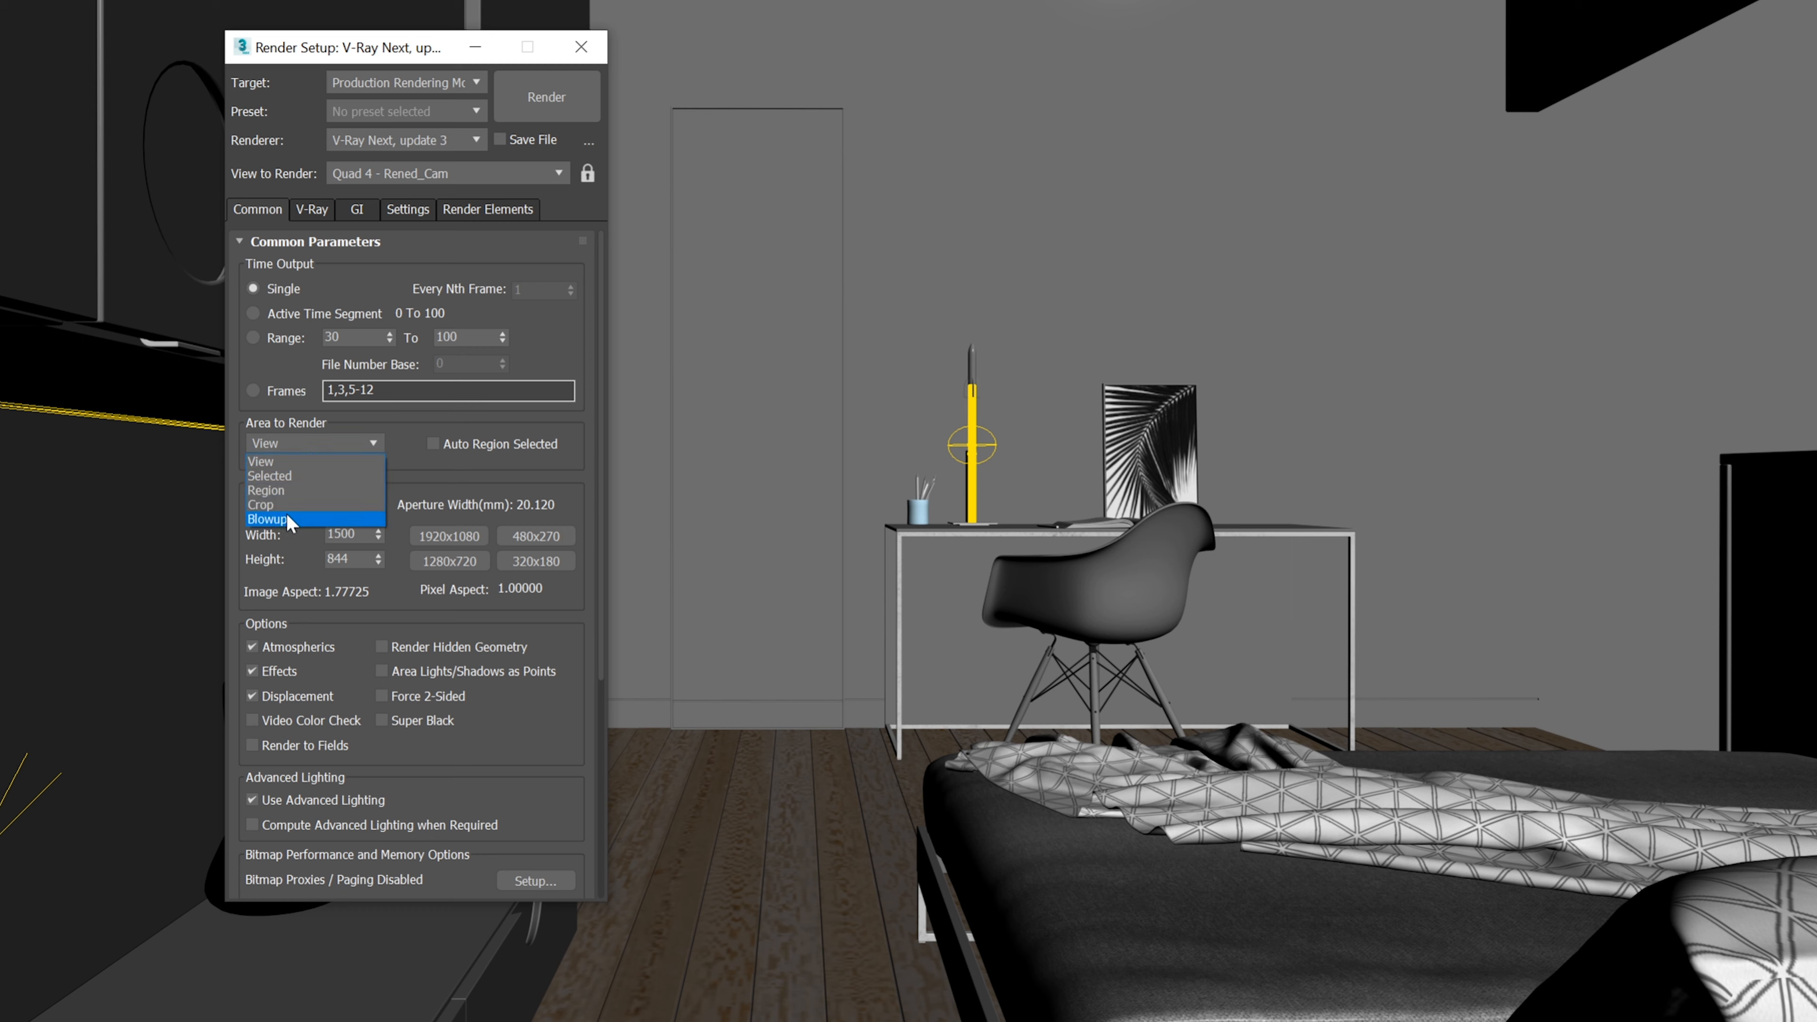
left_click(279, 476)
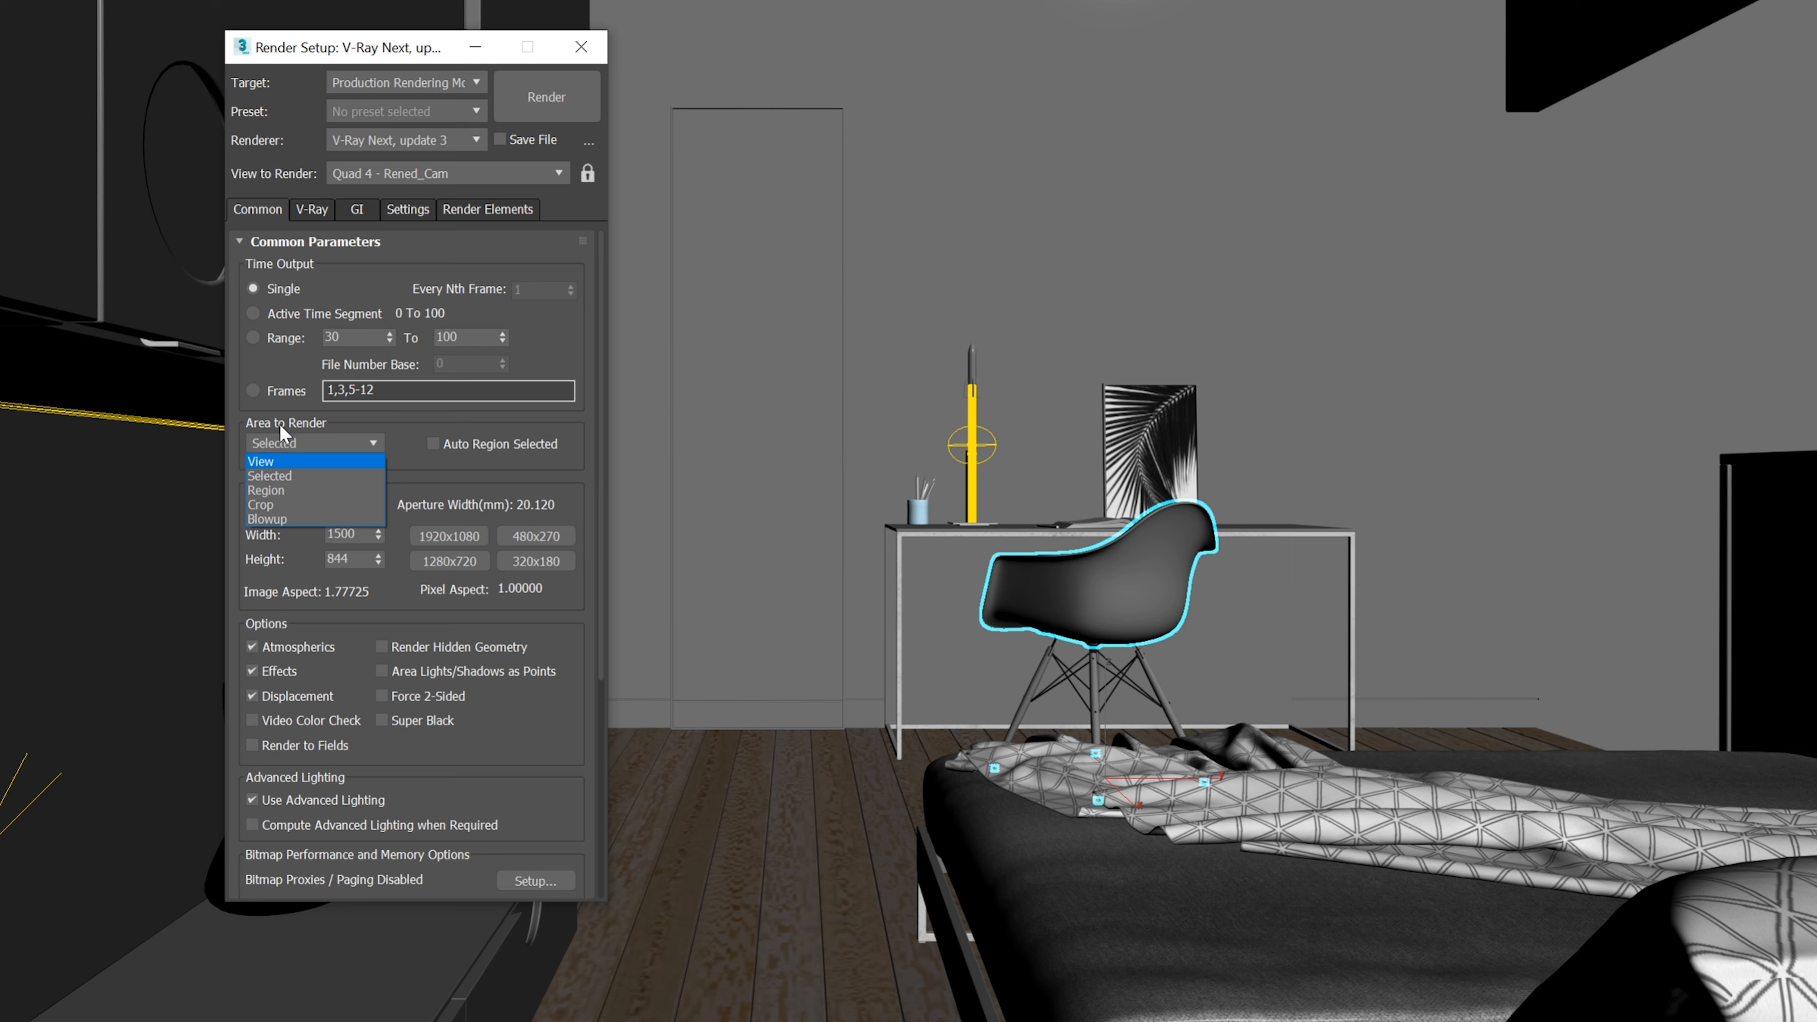
left_click(284, 405)
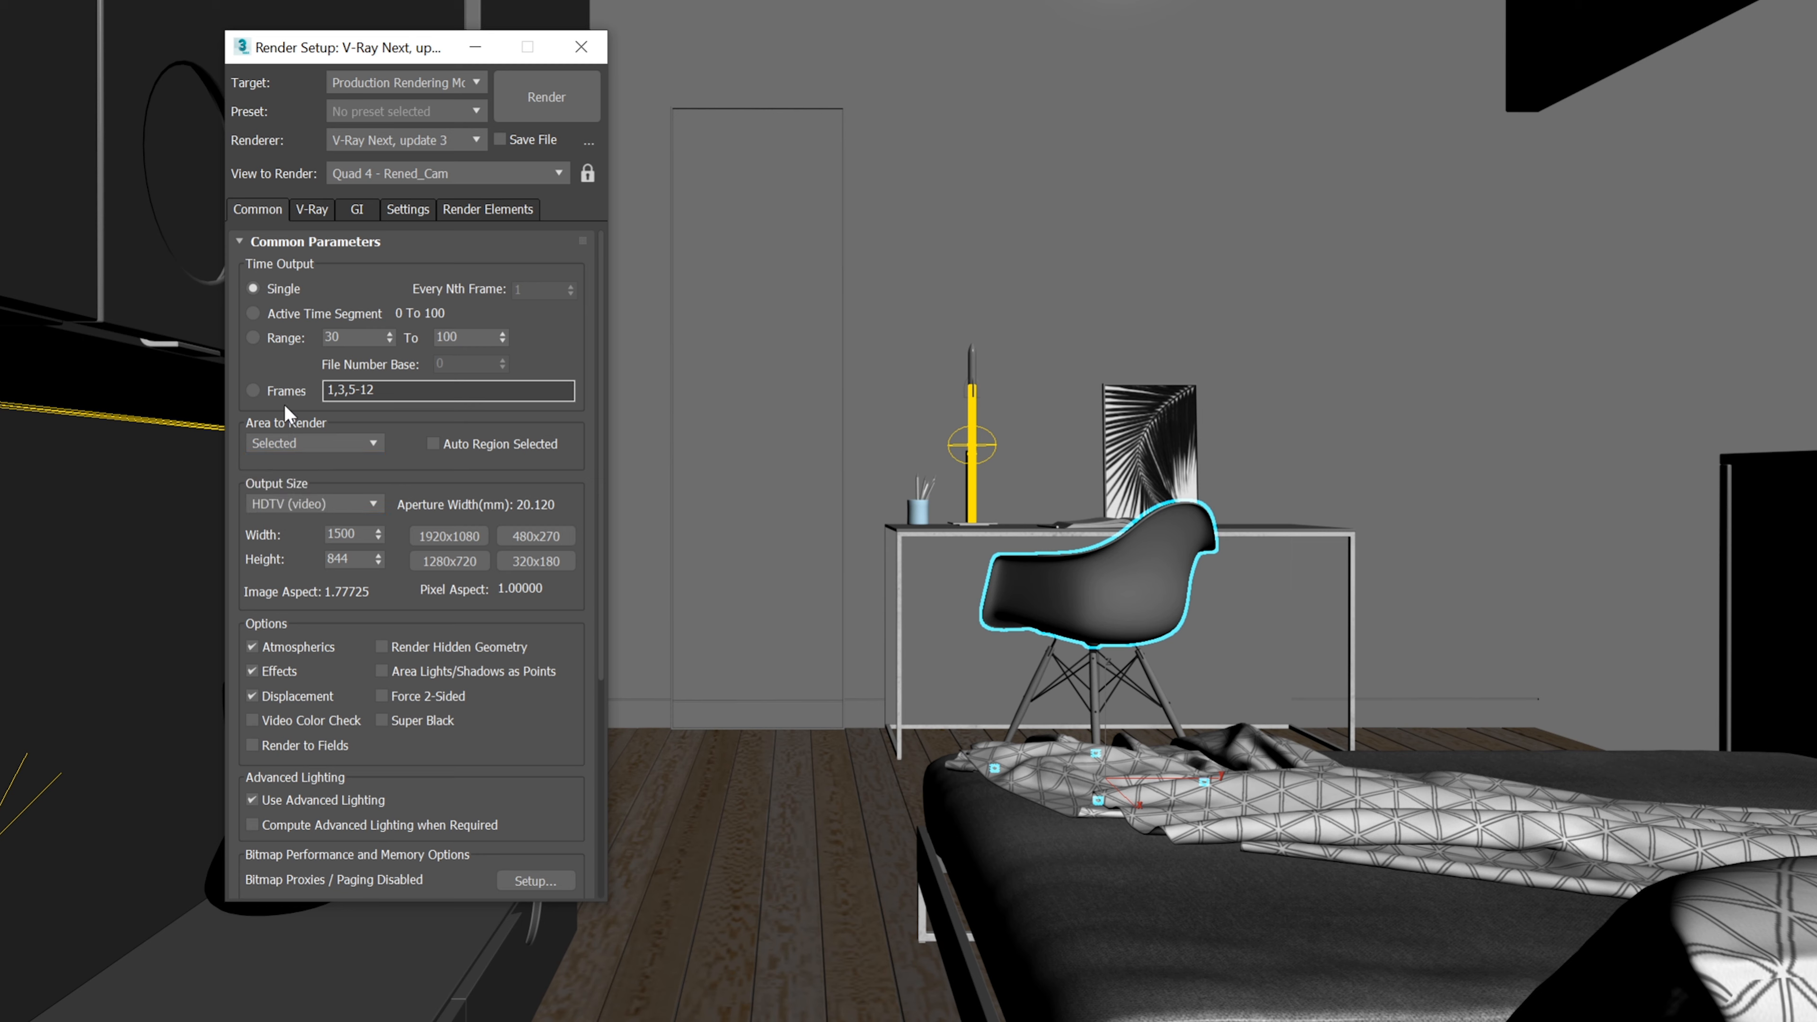
left_click(289, 441)
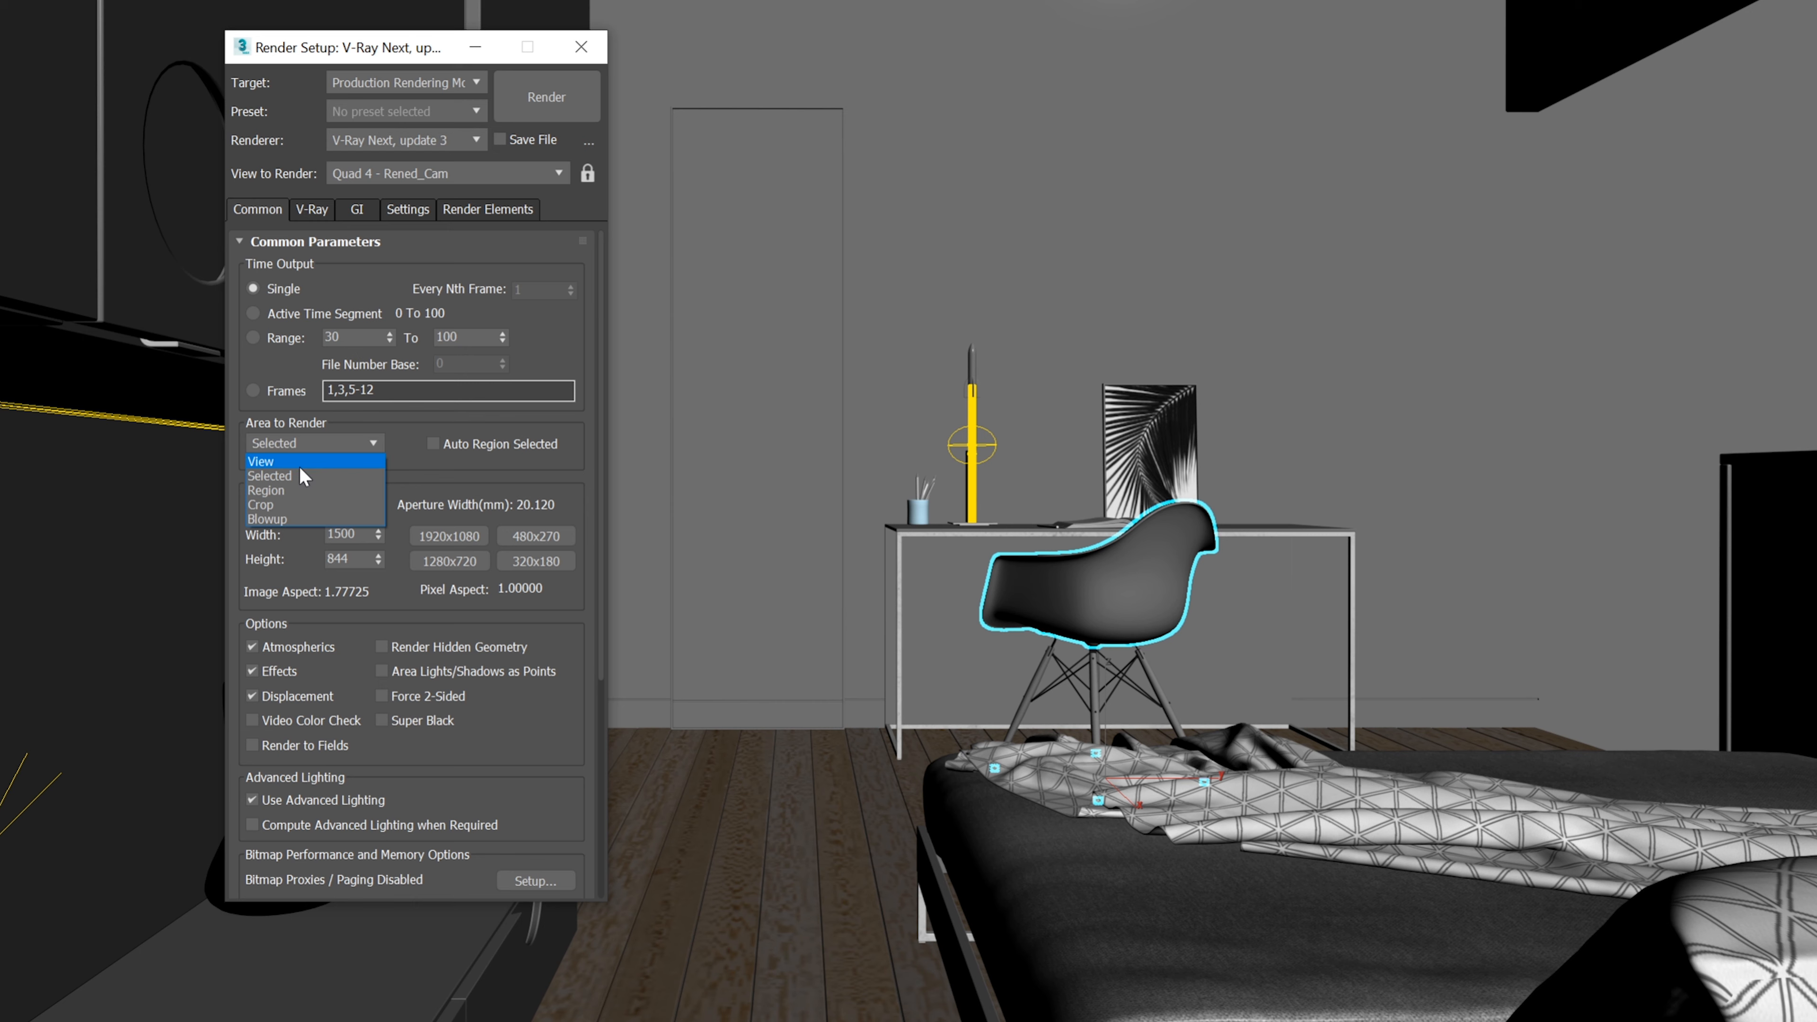
left_click(298, 461)
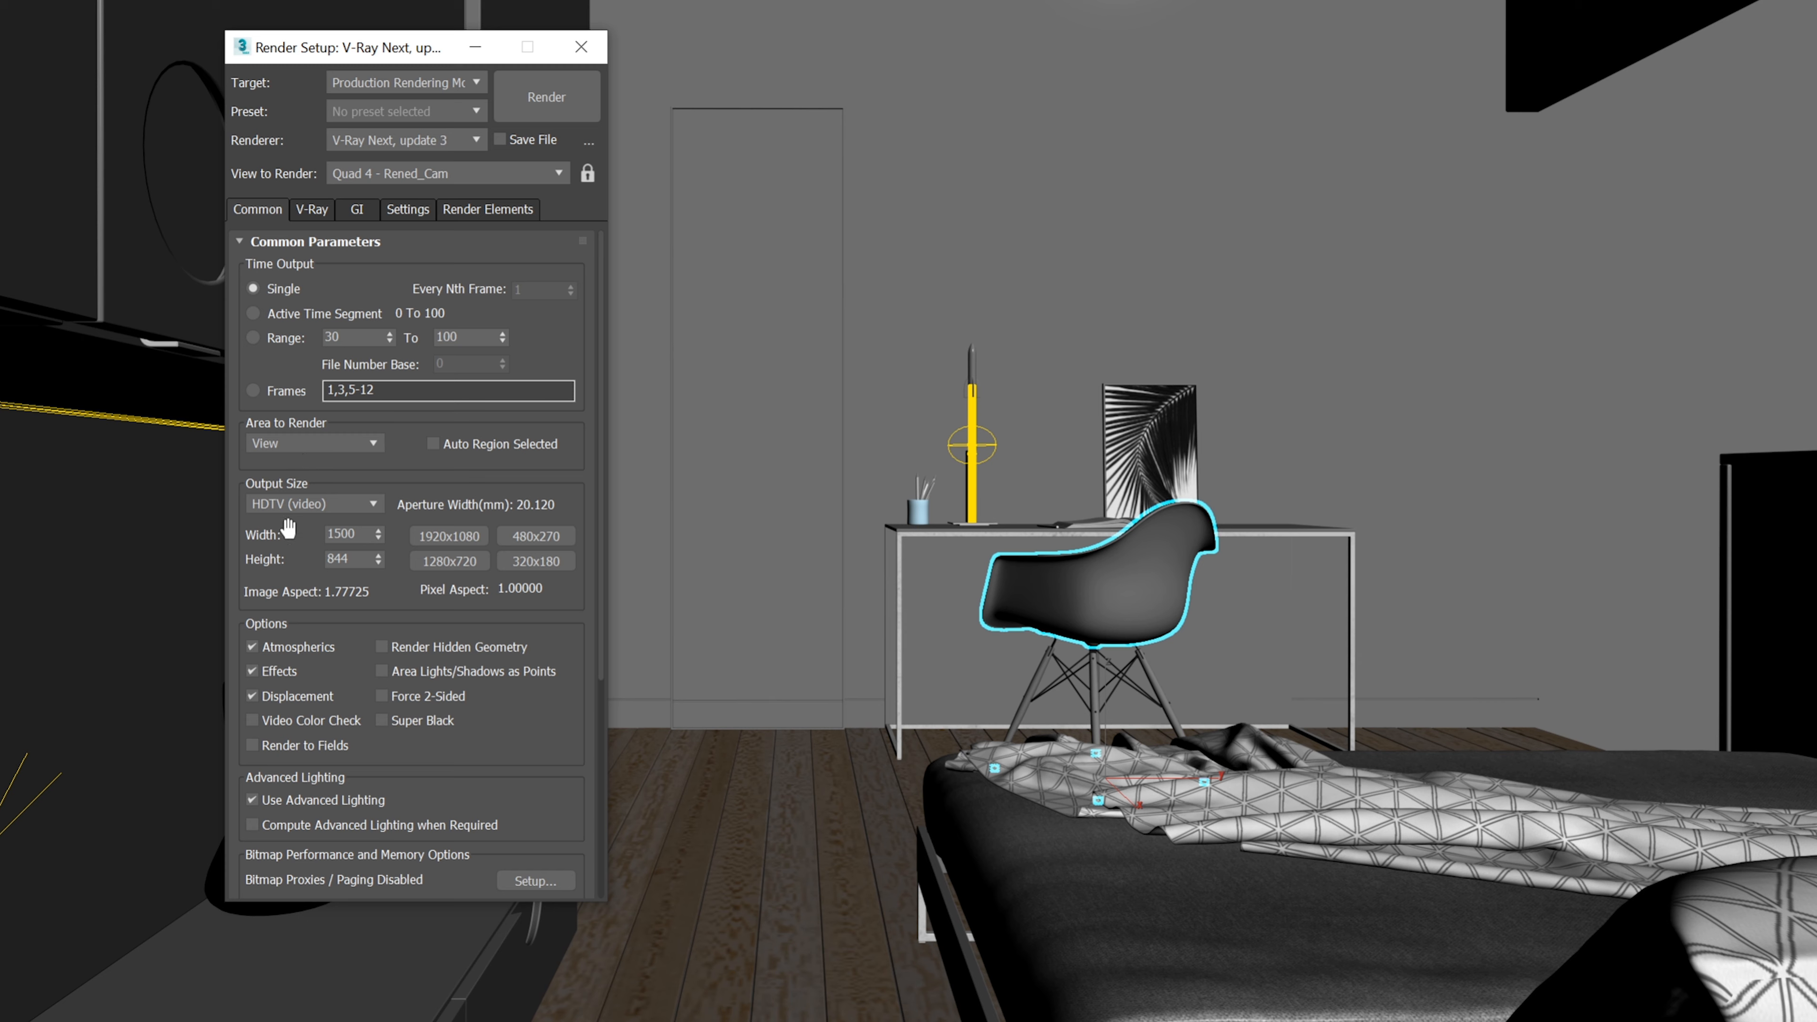
Apply the HDTV (video) output size preset to set the render size to 1920 × 1080.
left_click_drag(255, 567, 254, 492)
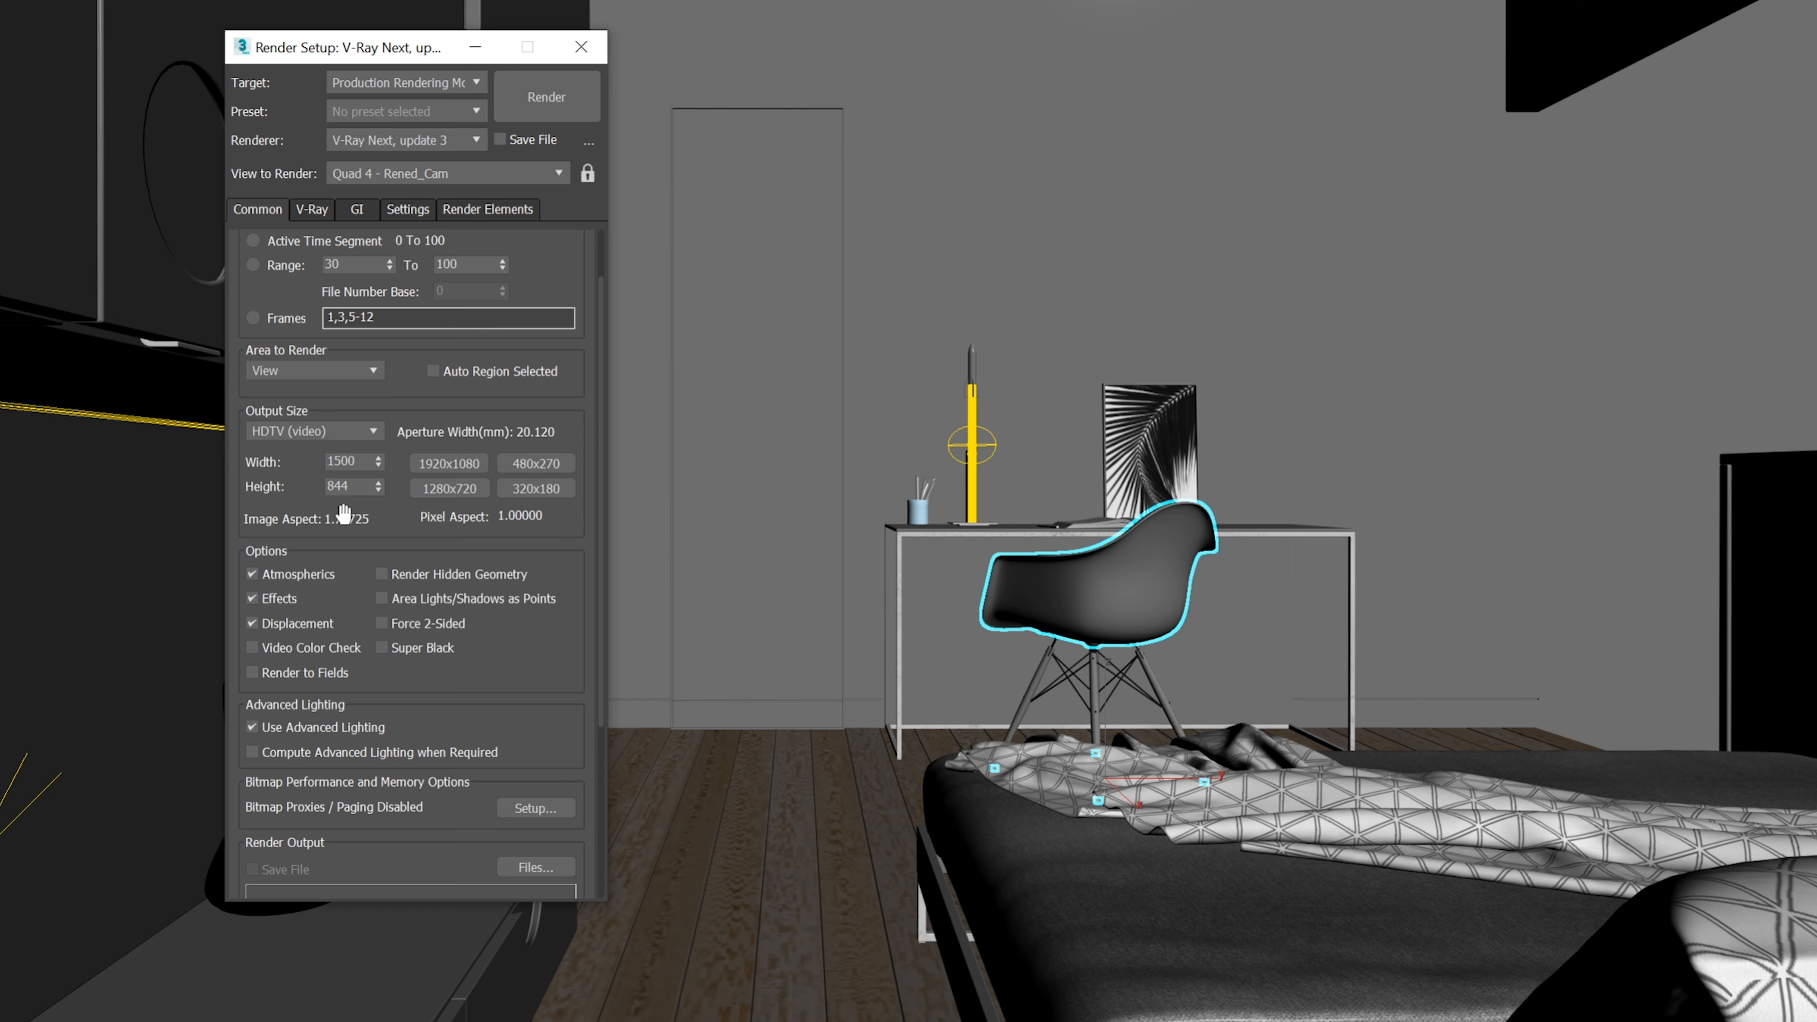
left_click(359, 433)
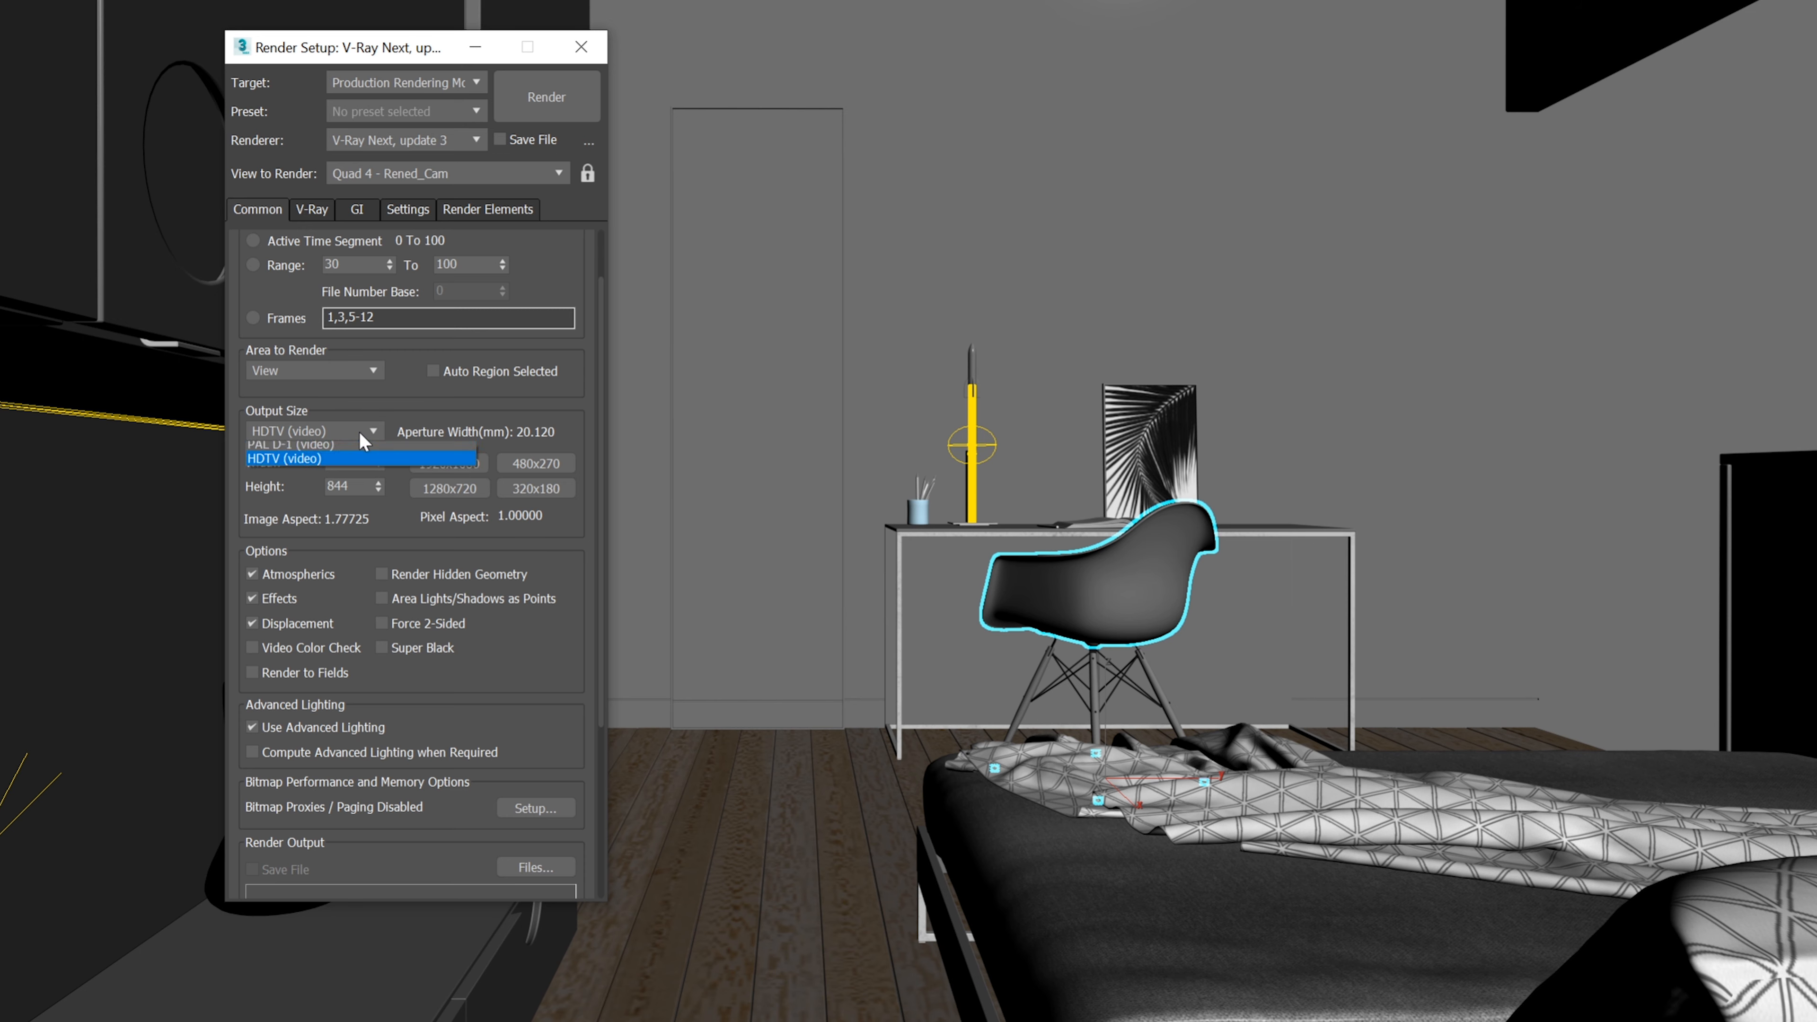
left_click(357, 430)
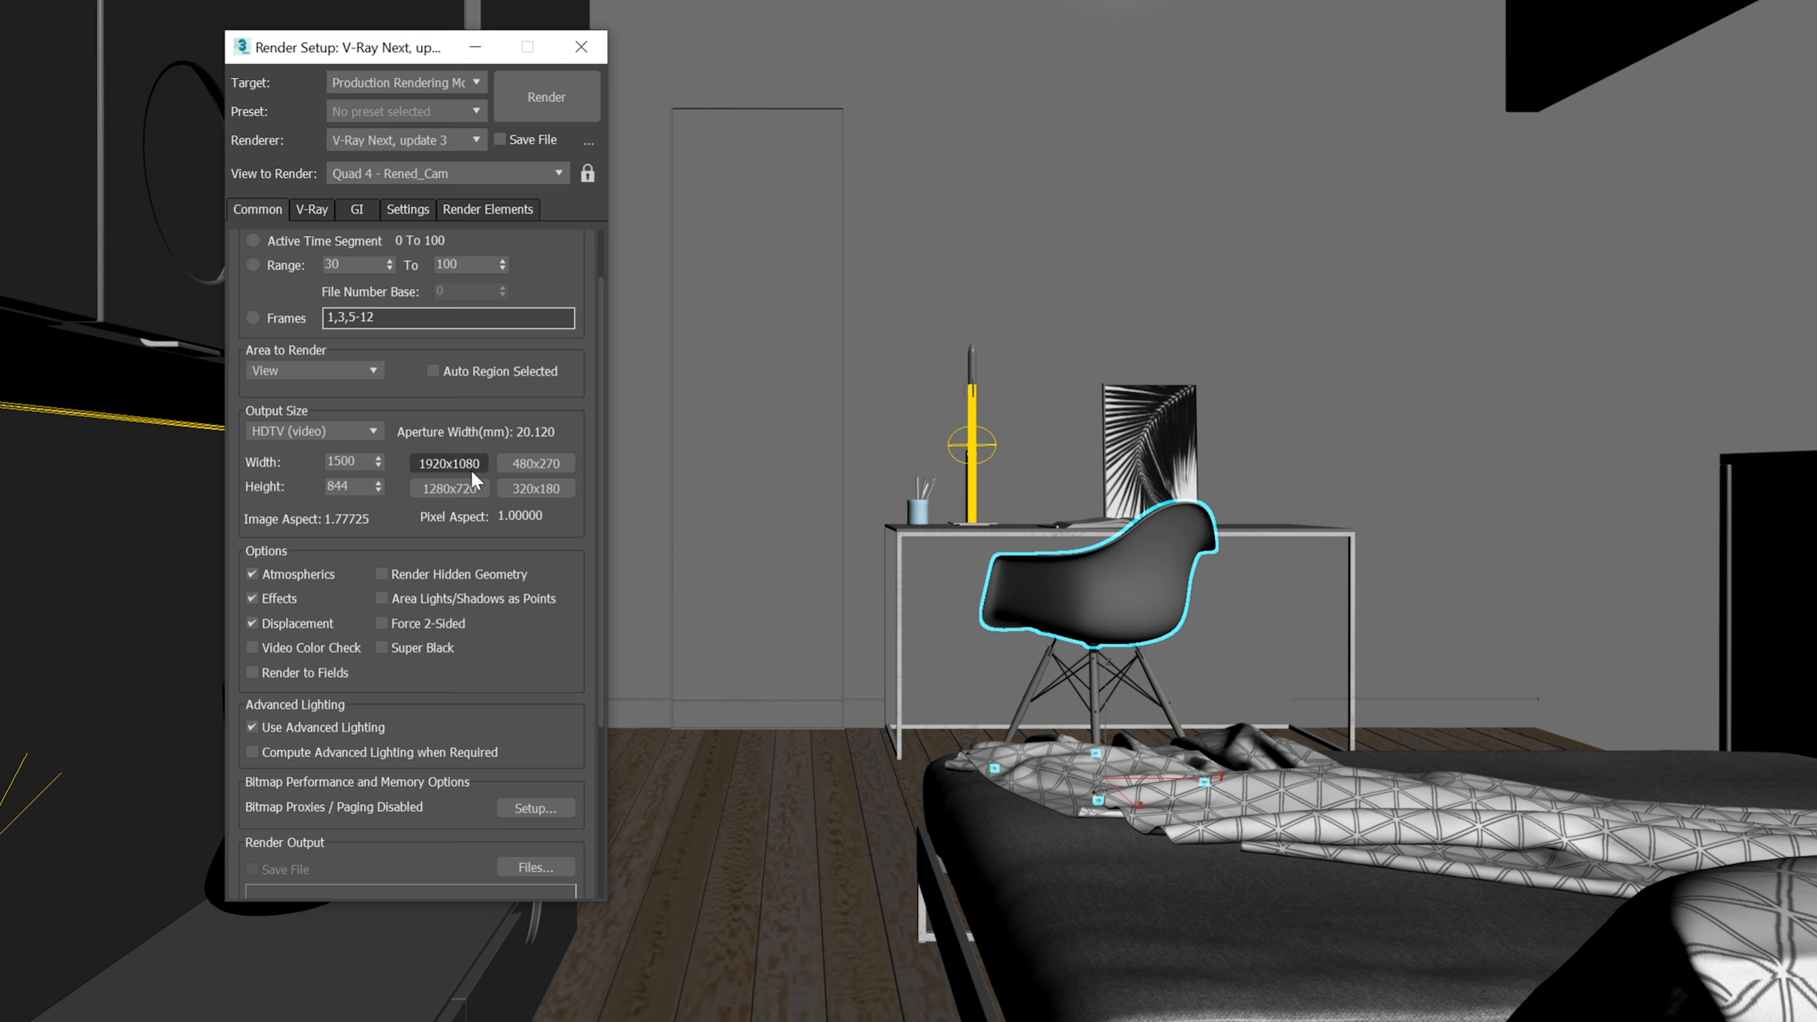
left_click(352, 432)
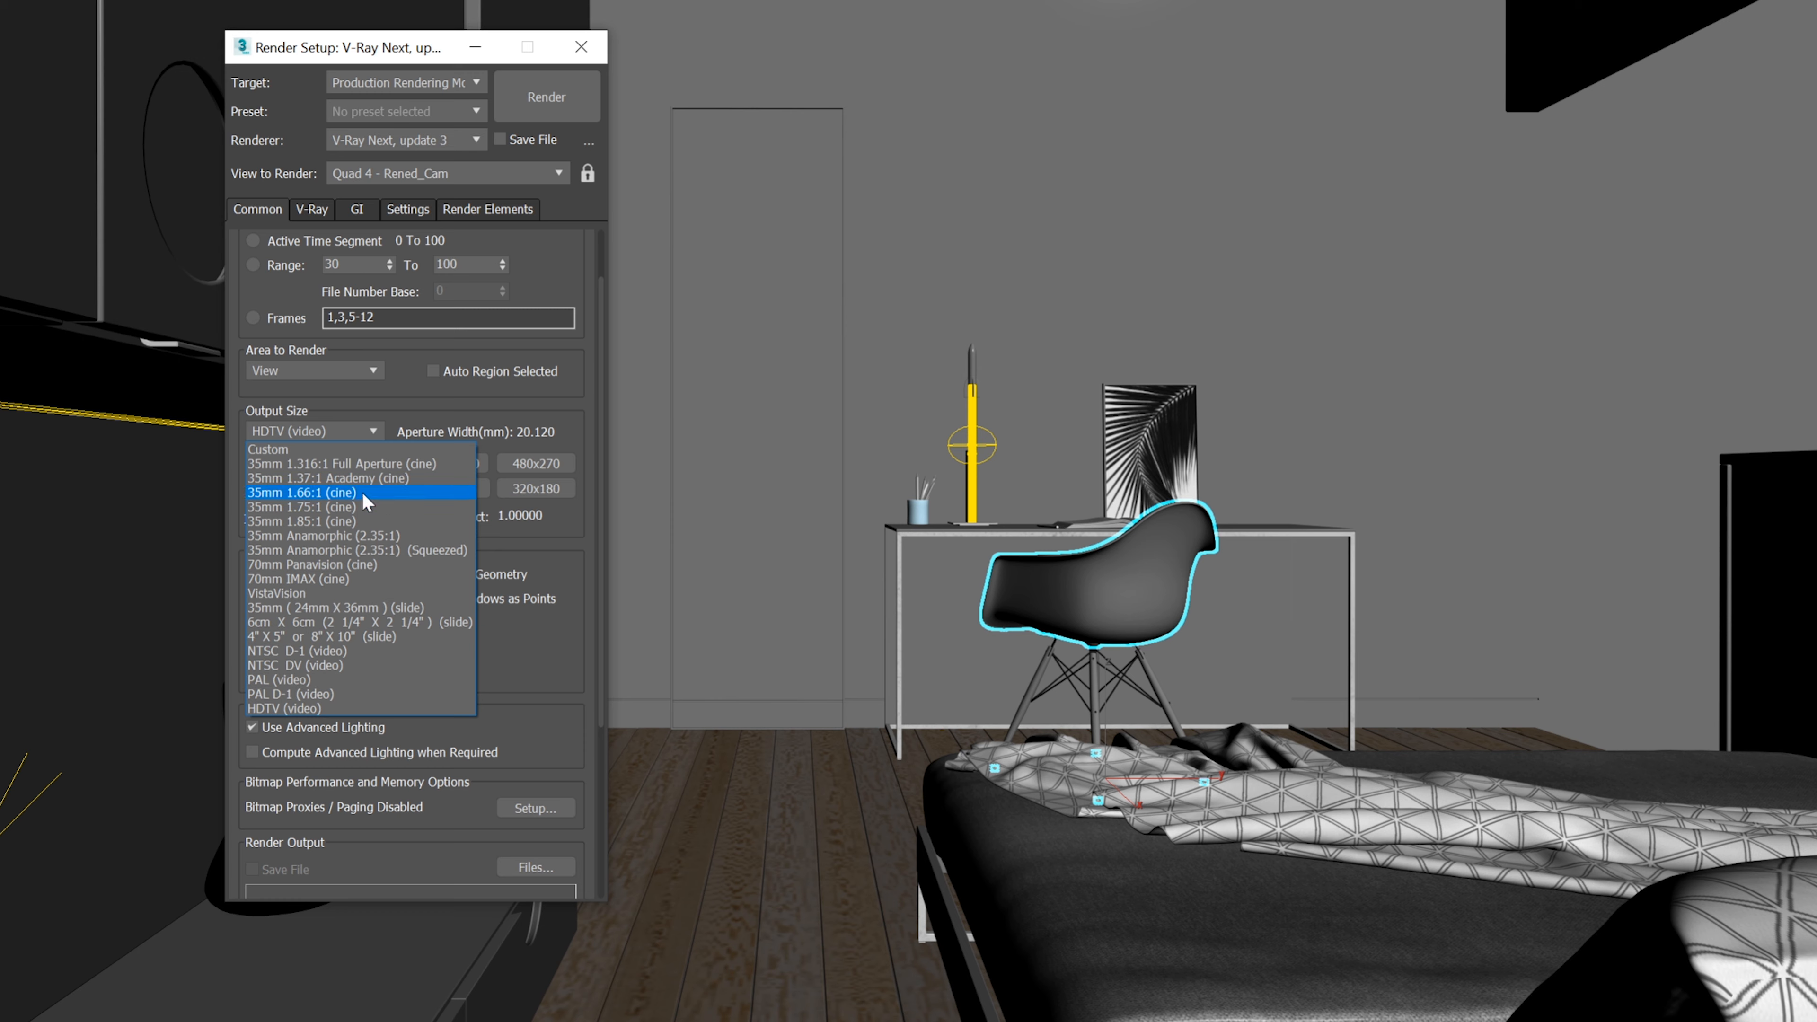
left_click(342, 708)
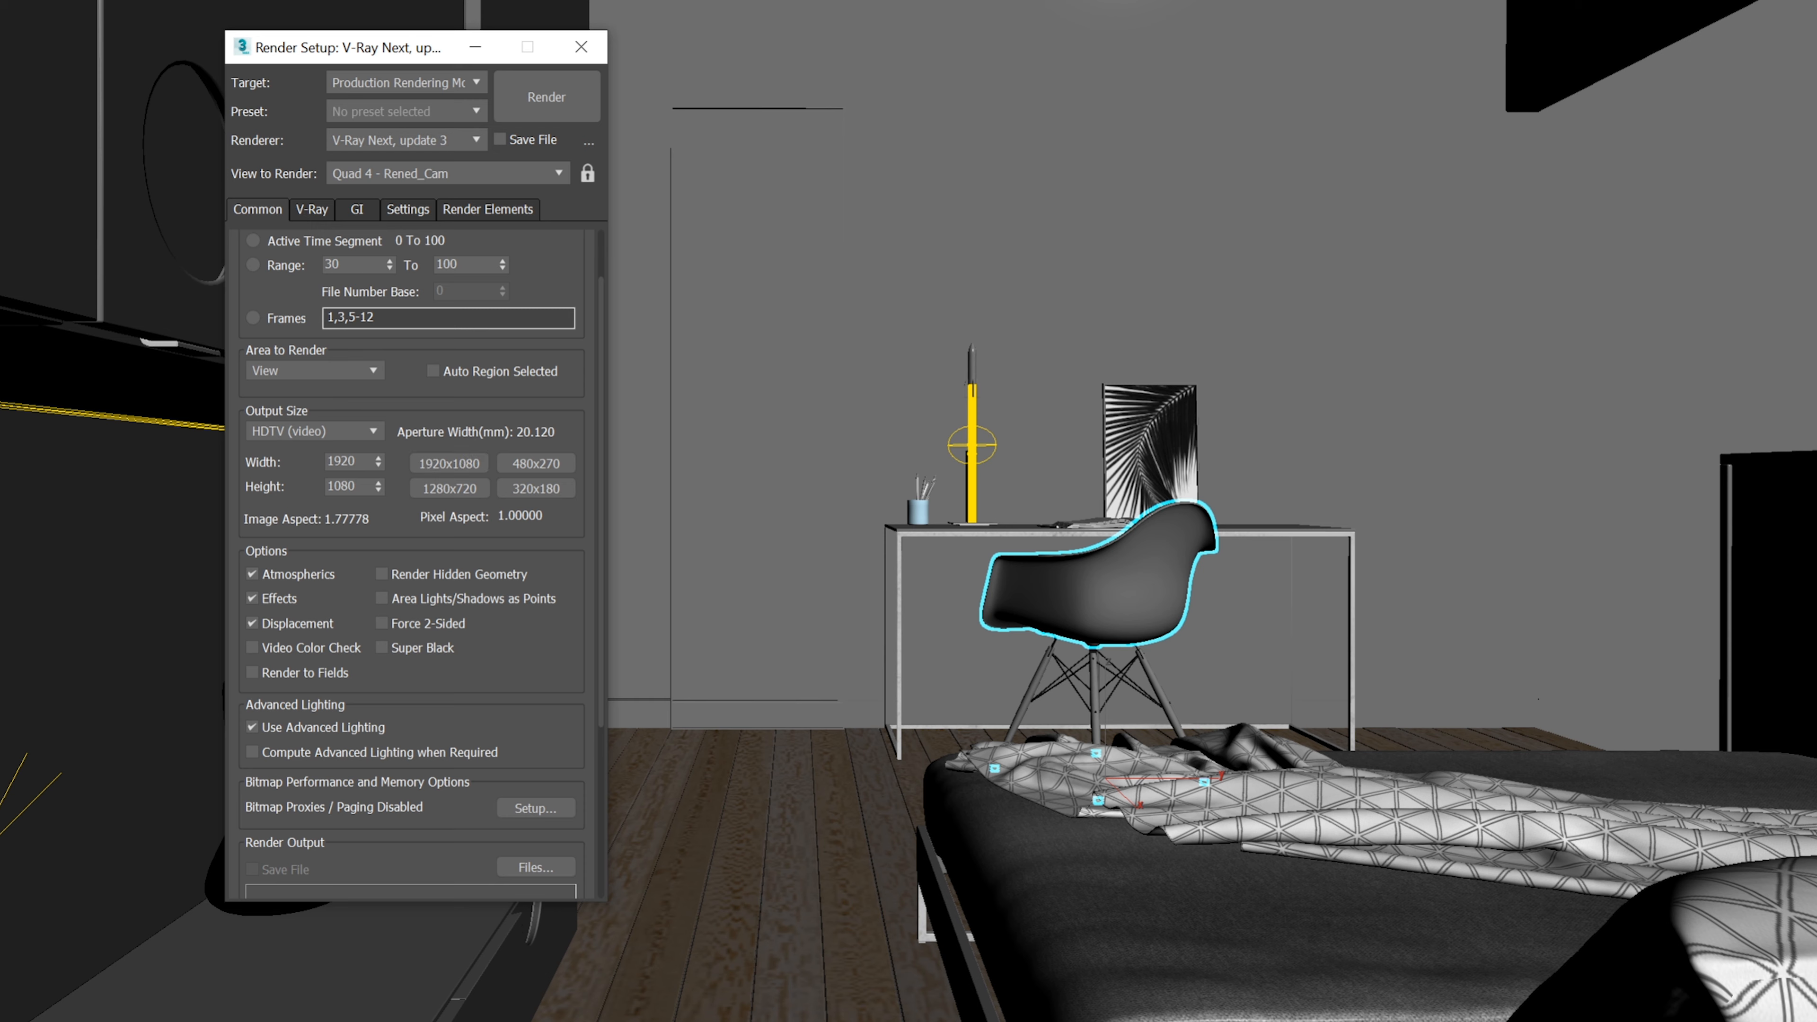
left_click_drag(371, 459, 340, 461)
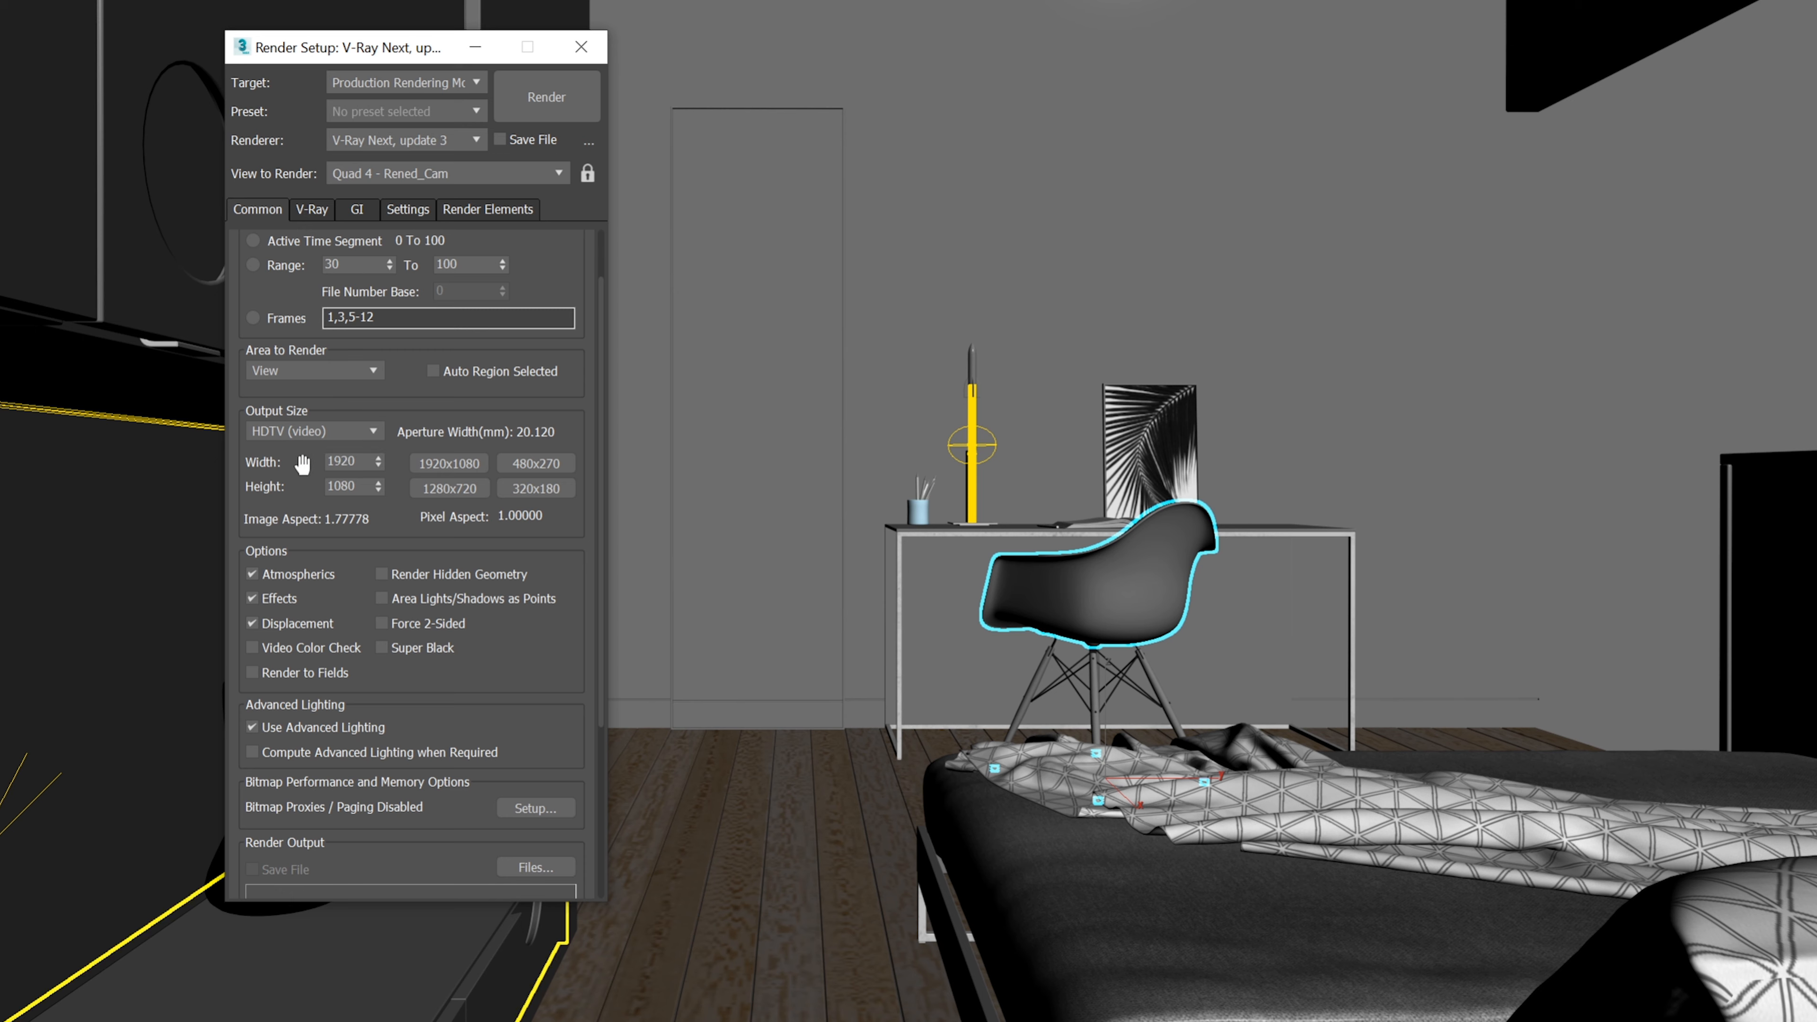
left_click(377, 465)
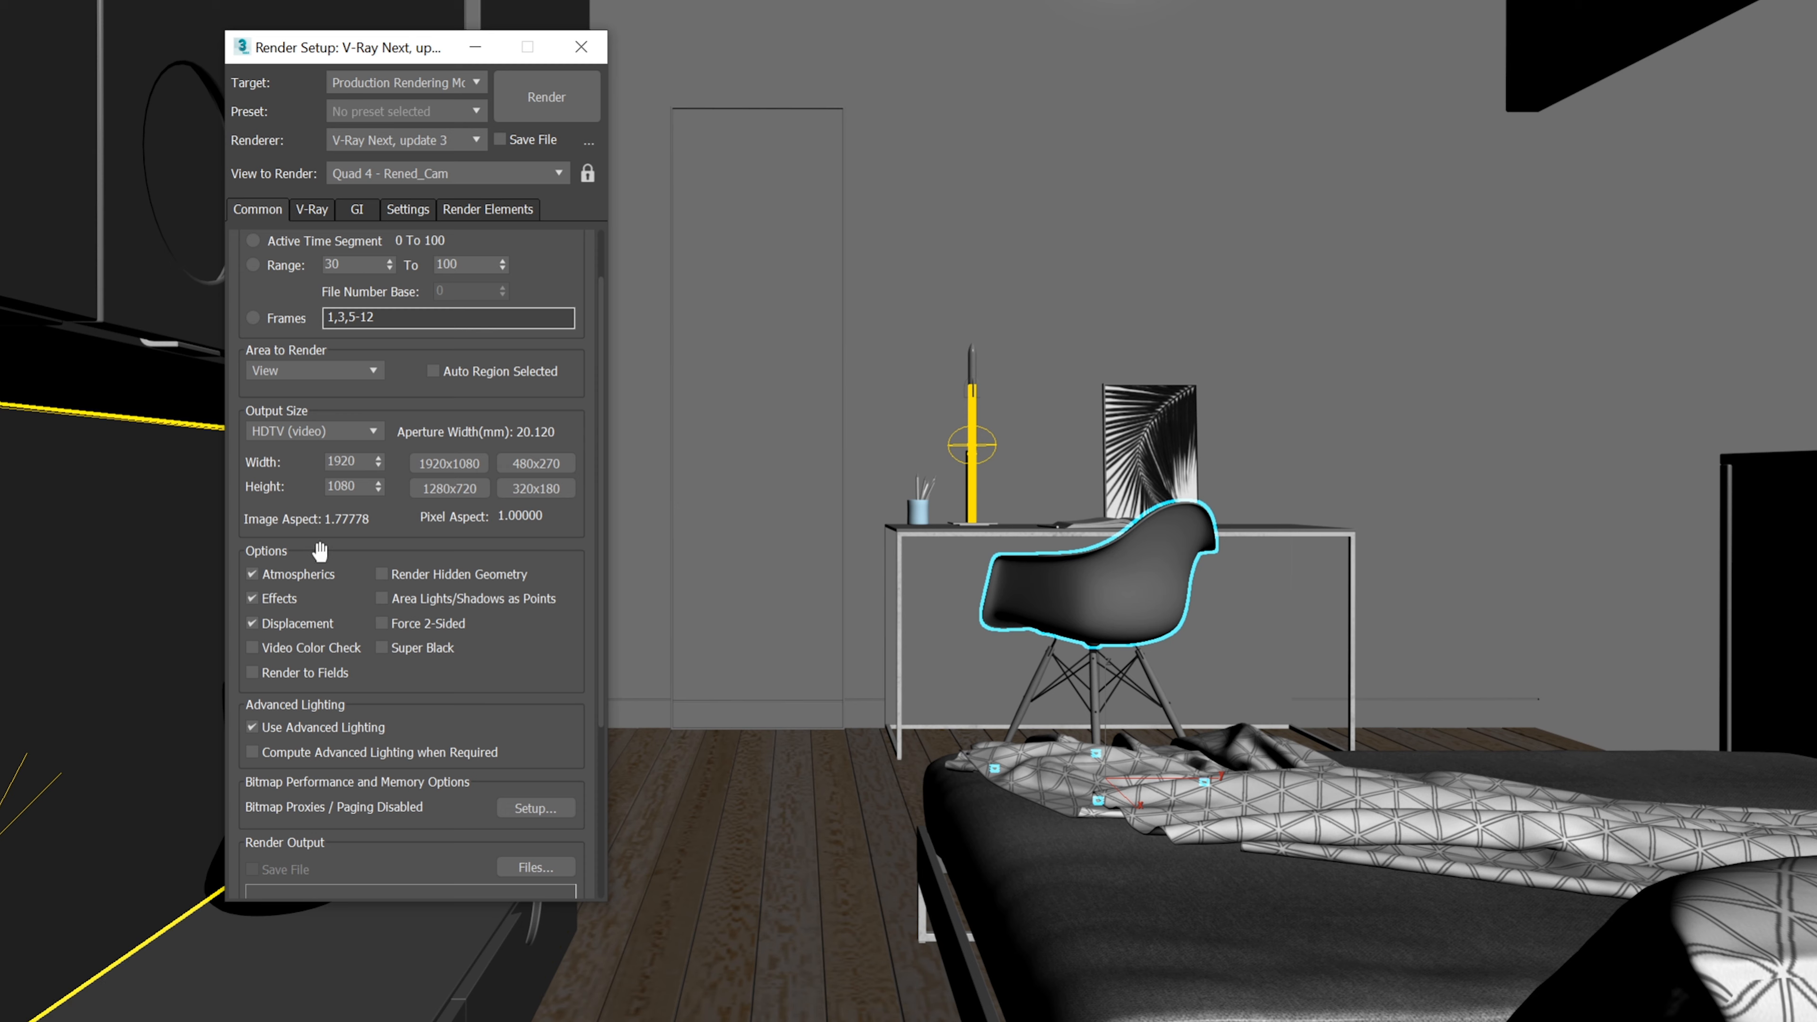
Expand the V-Ray frame buffer settings and show the last rendered image in the VFB.
left_click_drag(318, 545, 316, 315)
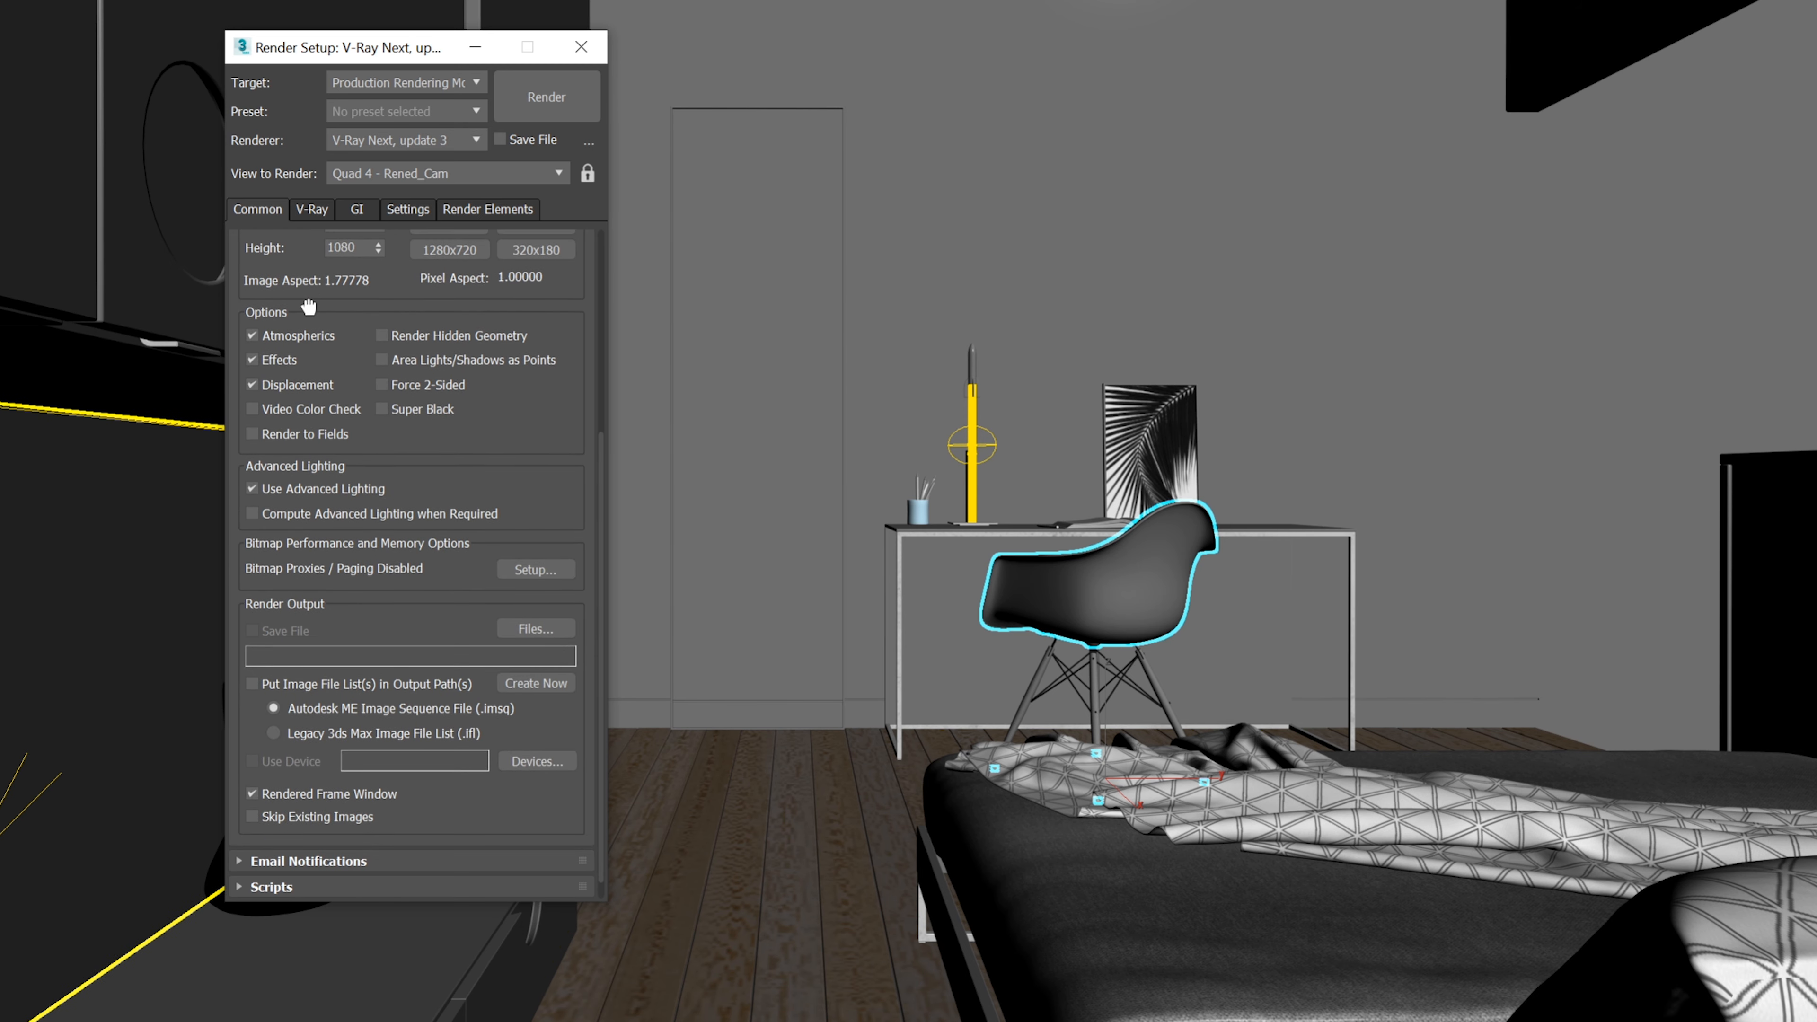
left_click(312, 209)
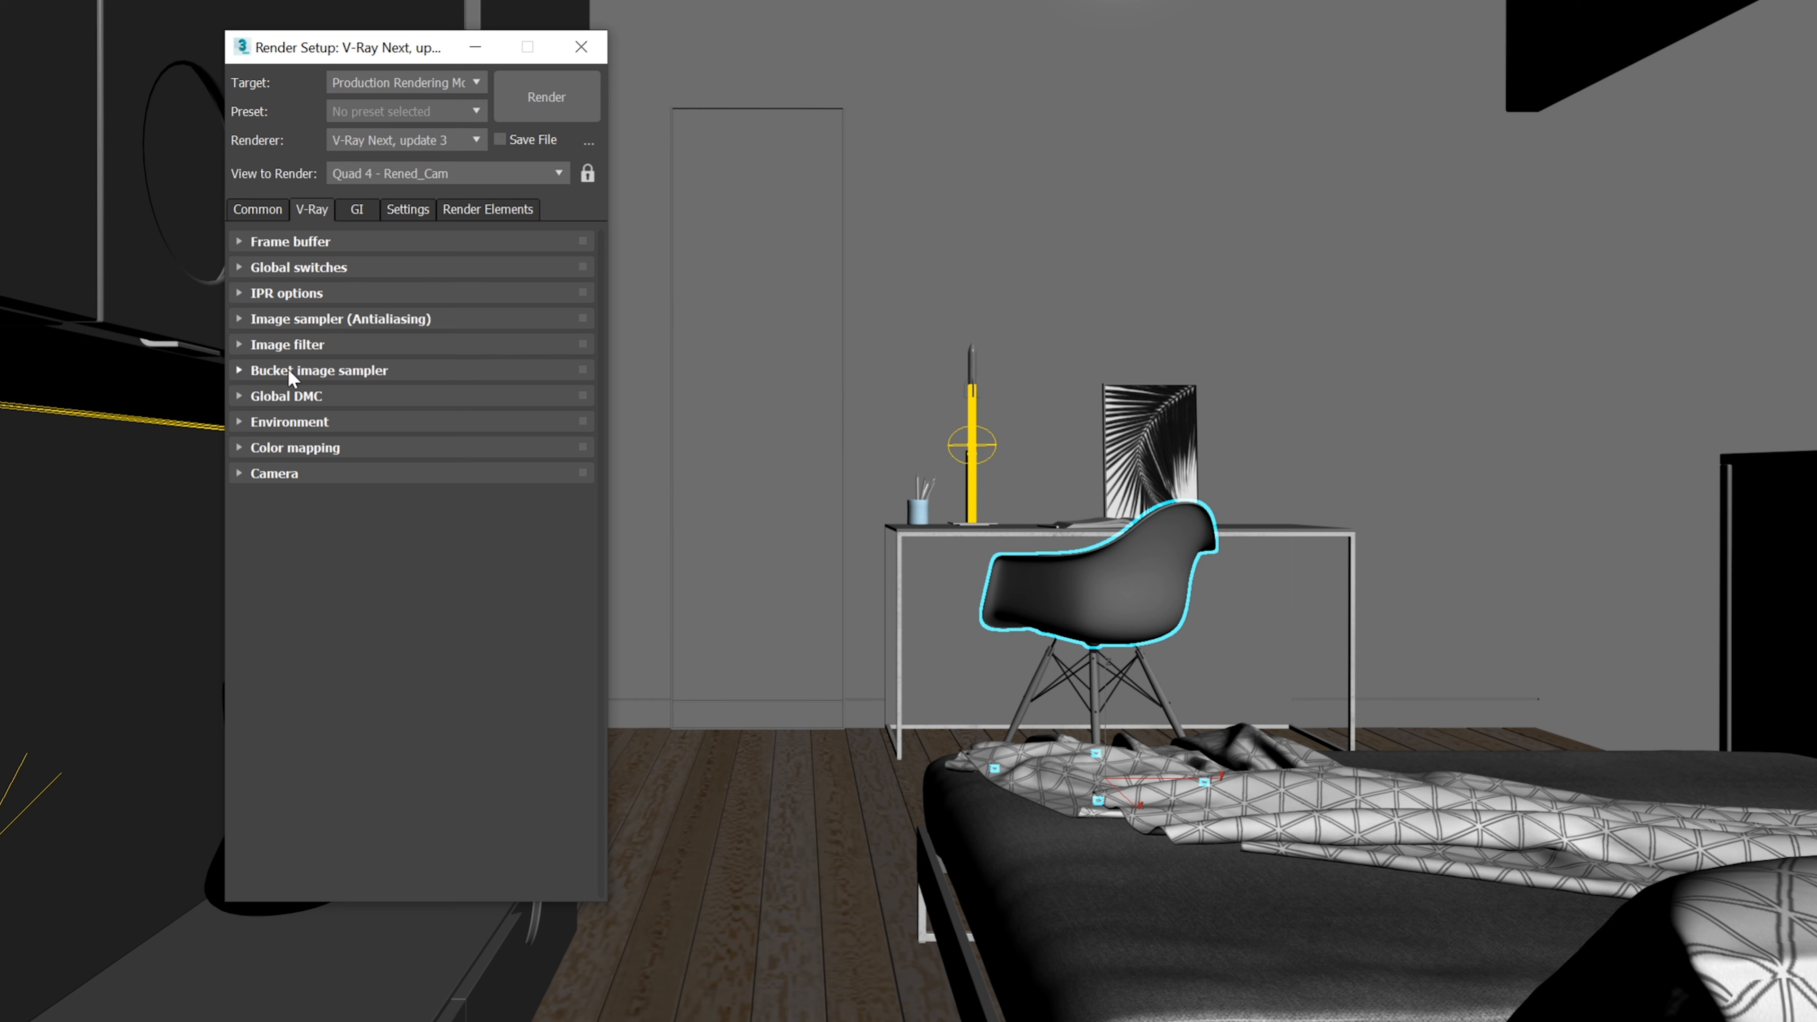
left_click(239, 242)
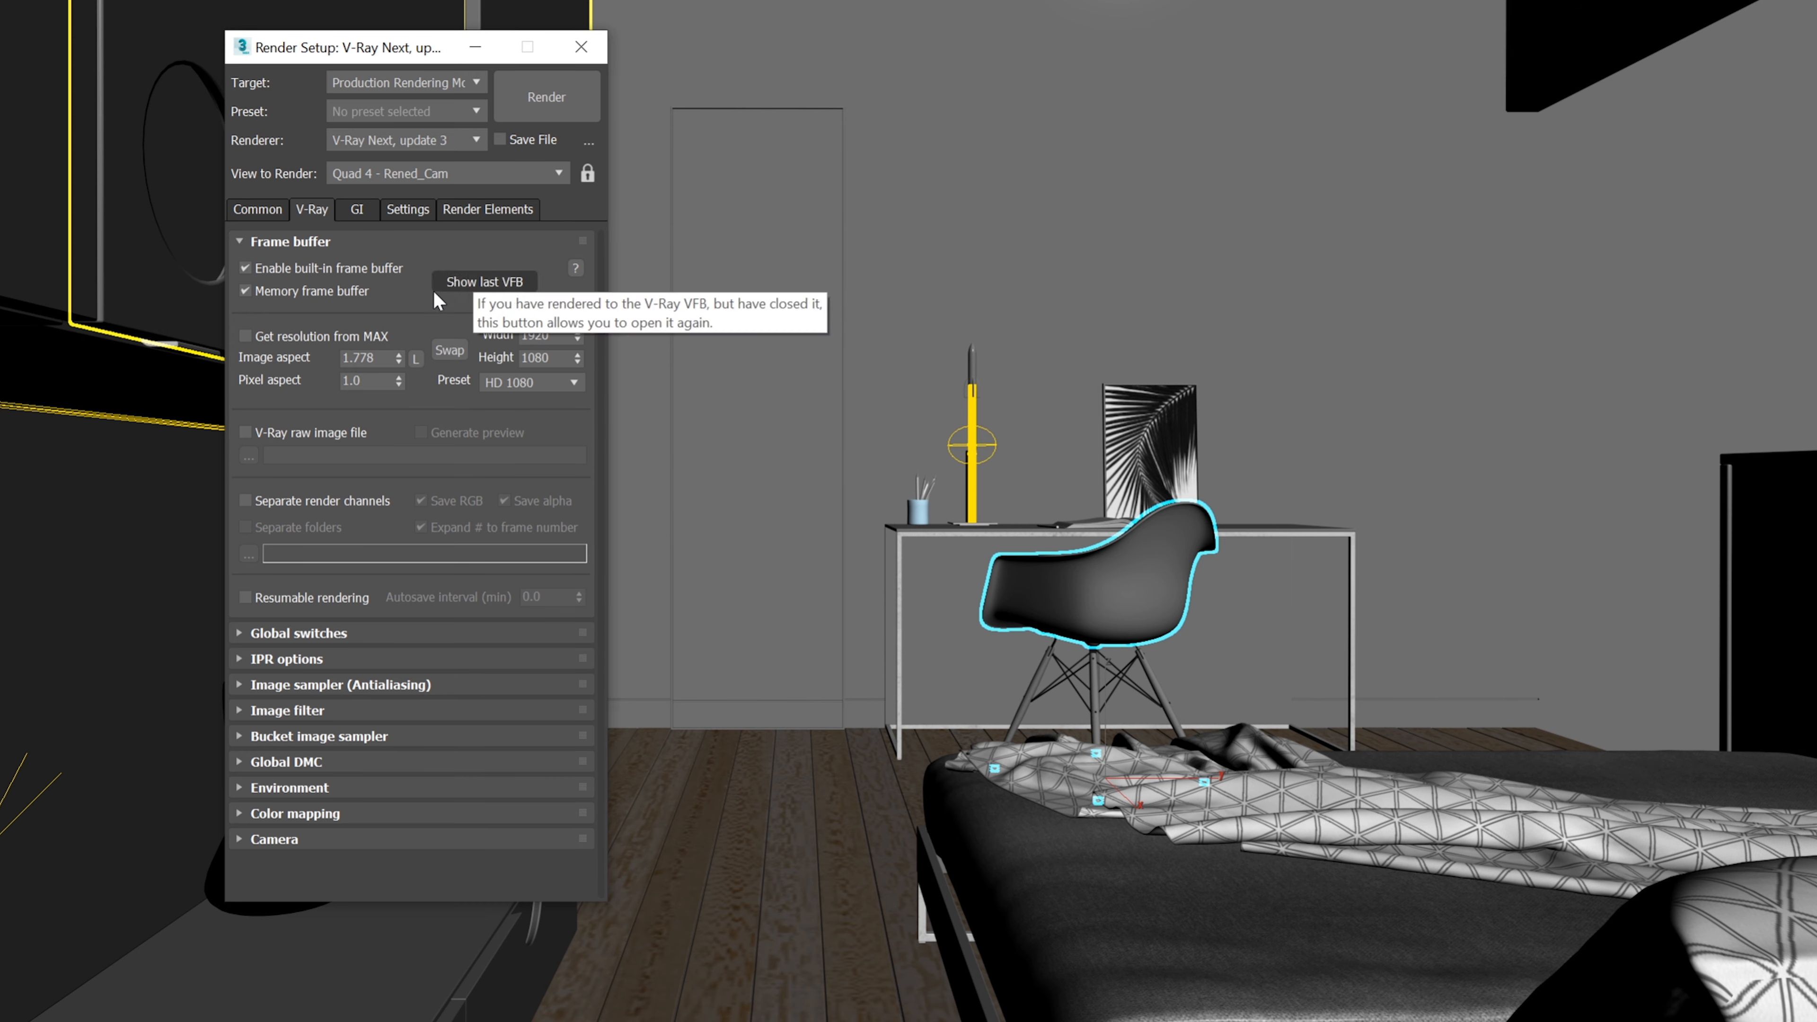
left_click(497, 281)
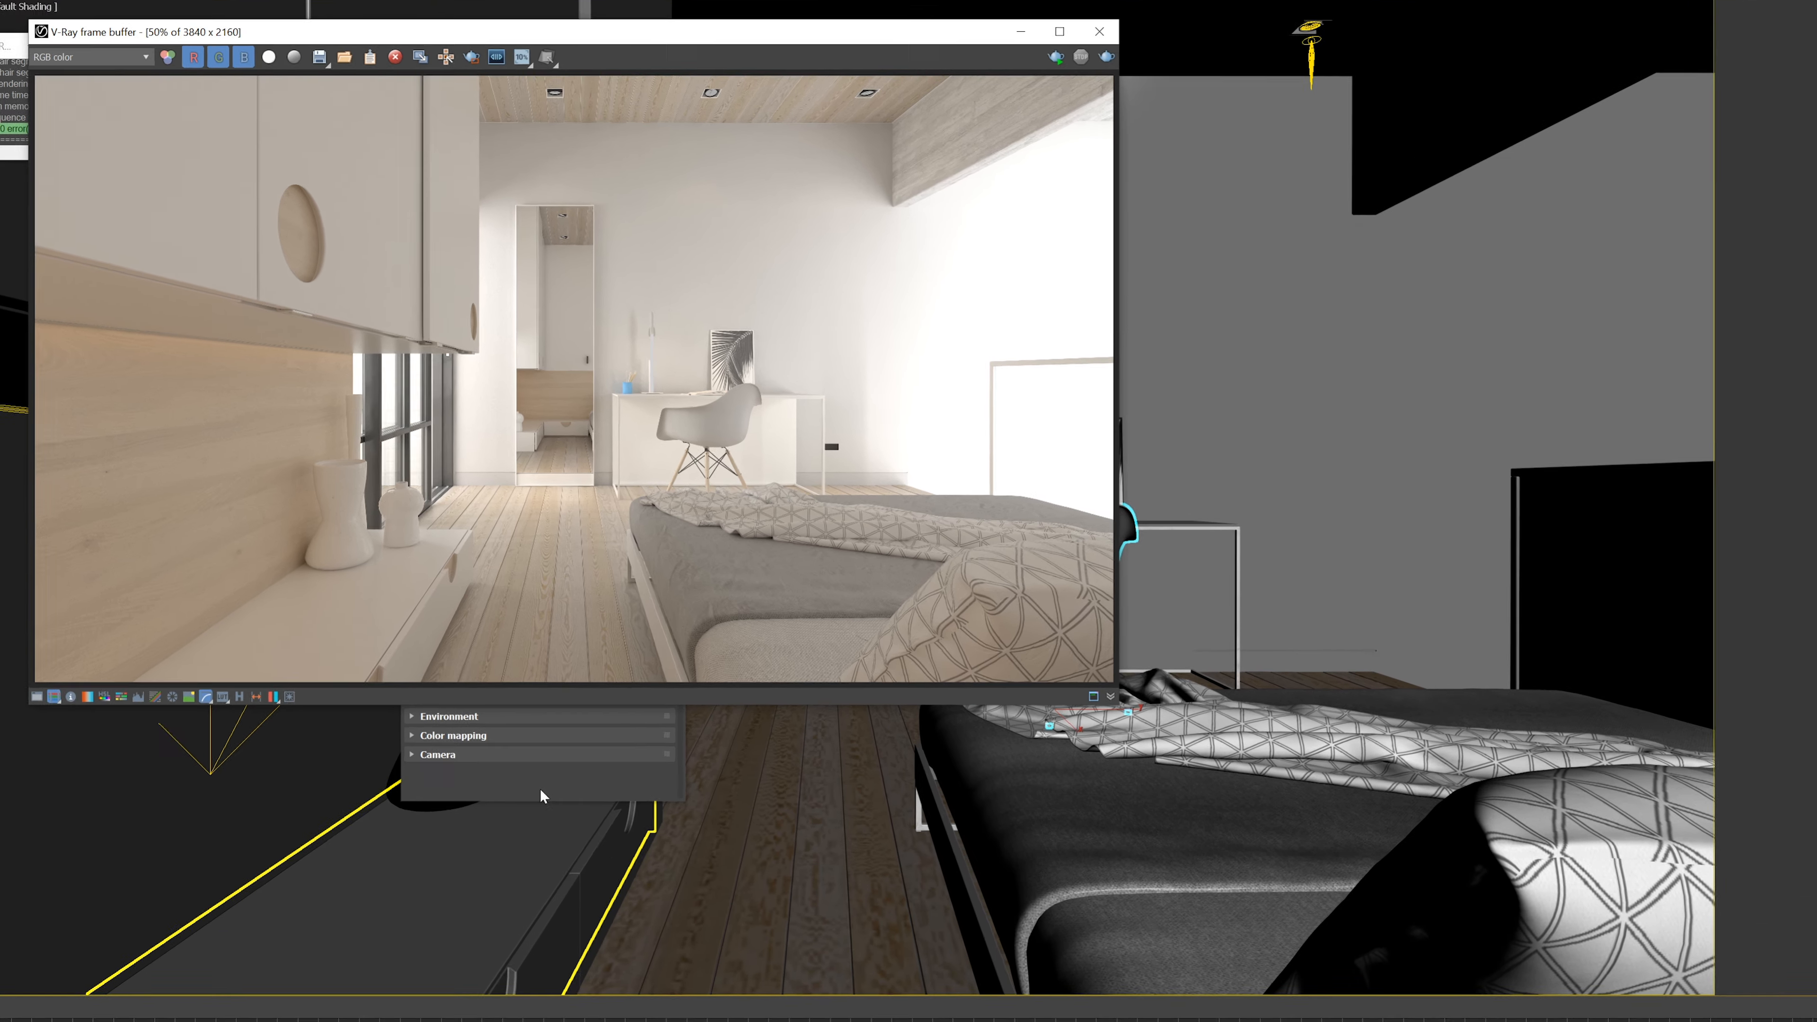
left_click(596, 733)
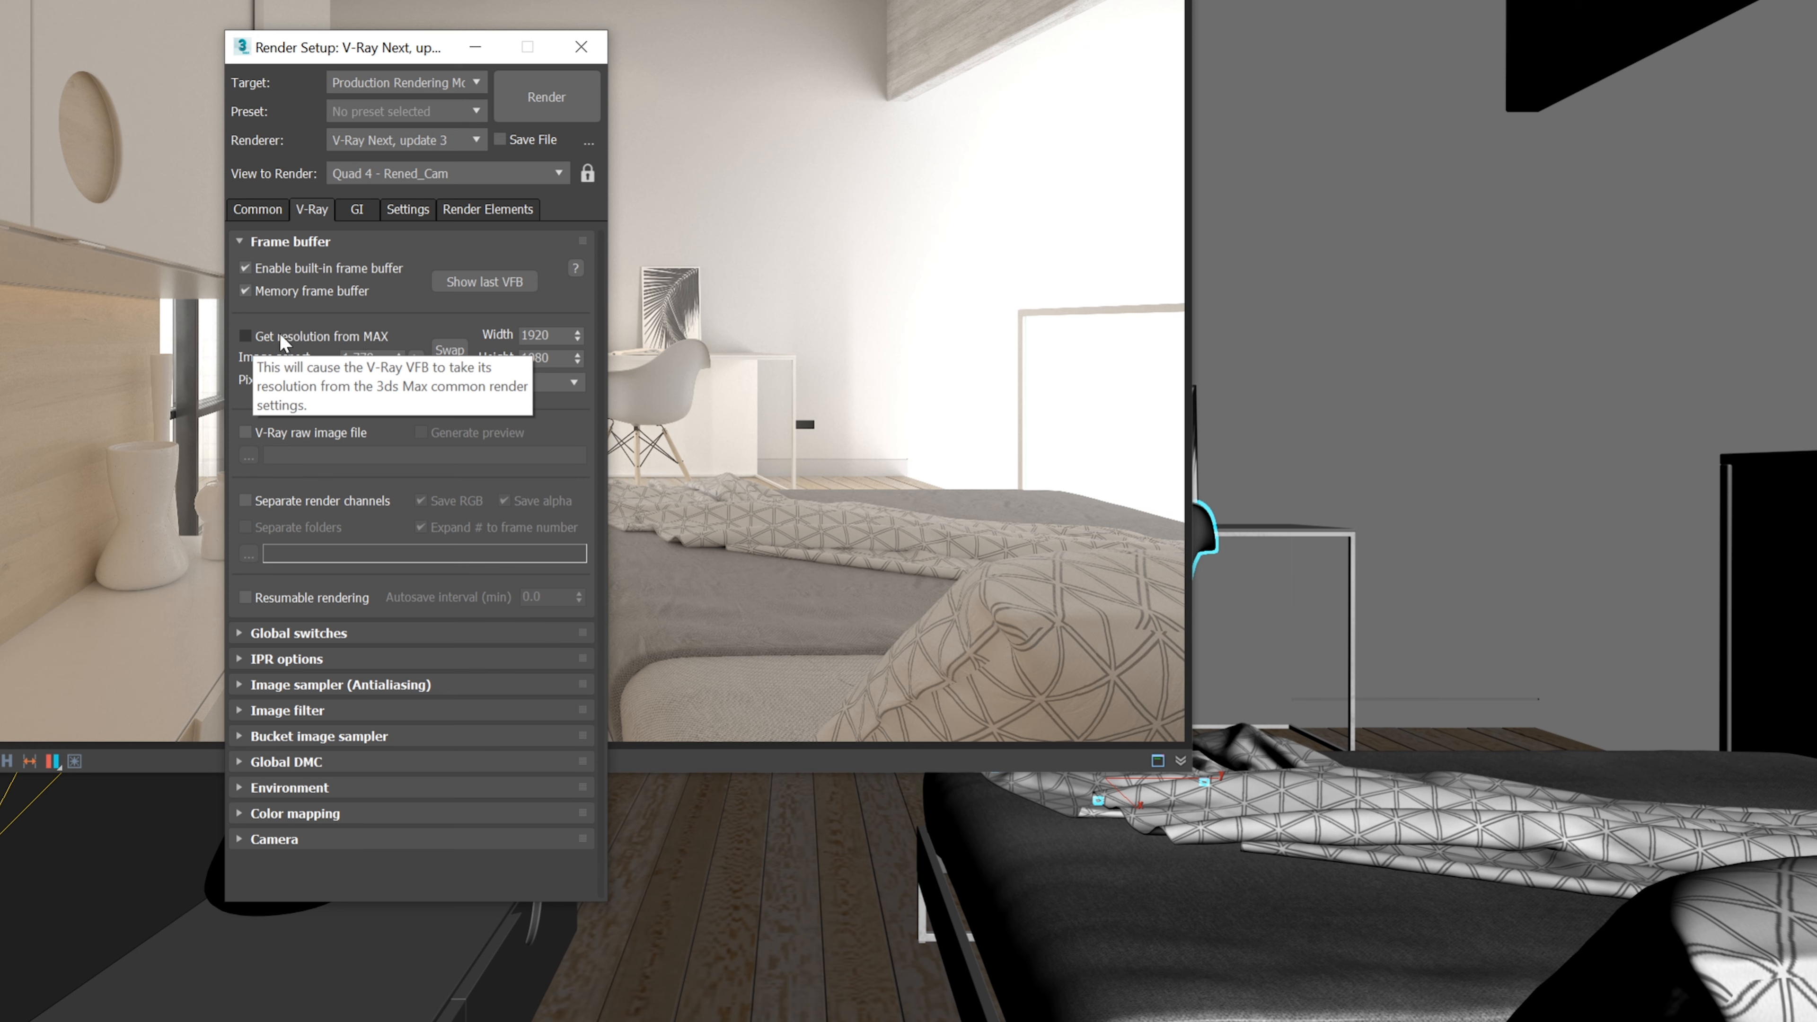
Try Get resolution from MAX and the width/height swap, reverting both, and look at the frame buffer's resolution presets.
left_click(254, 338)
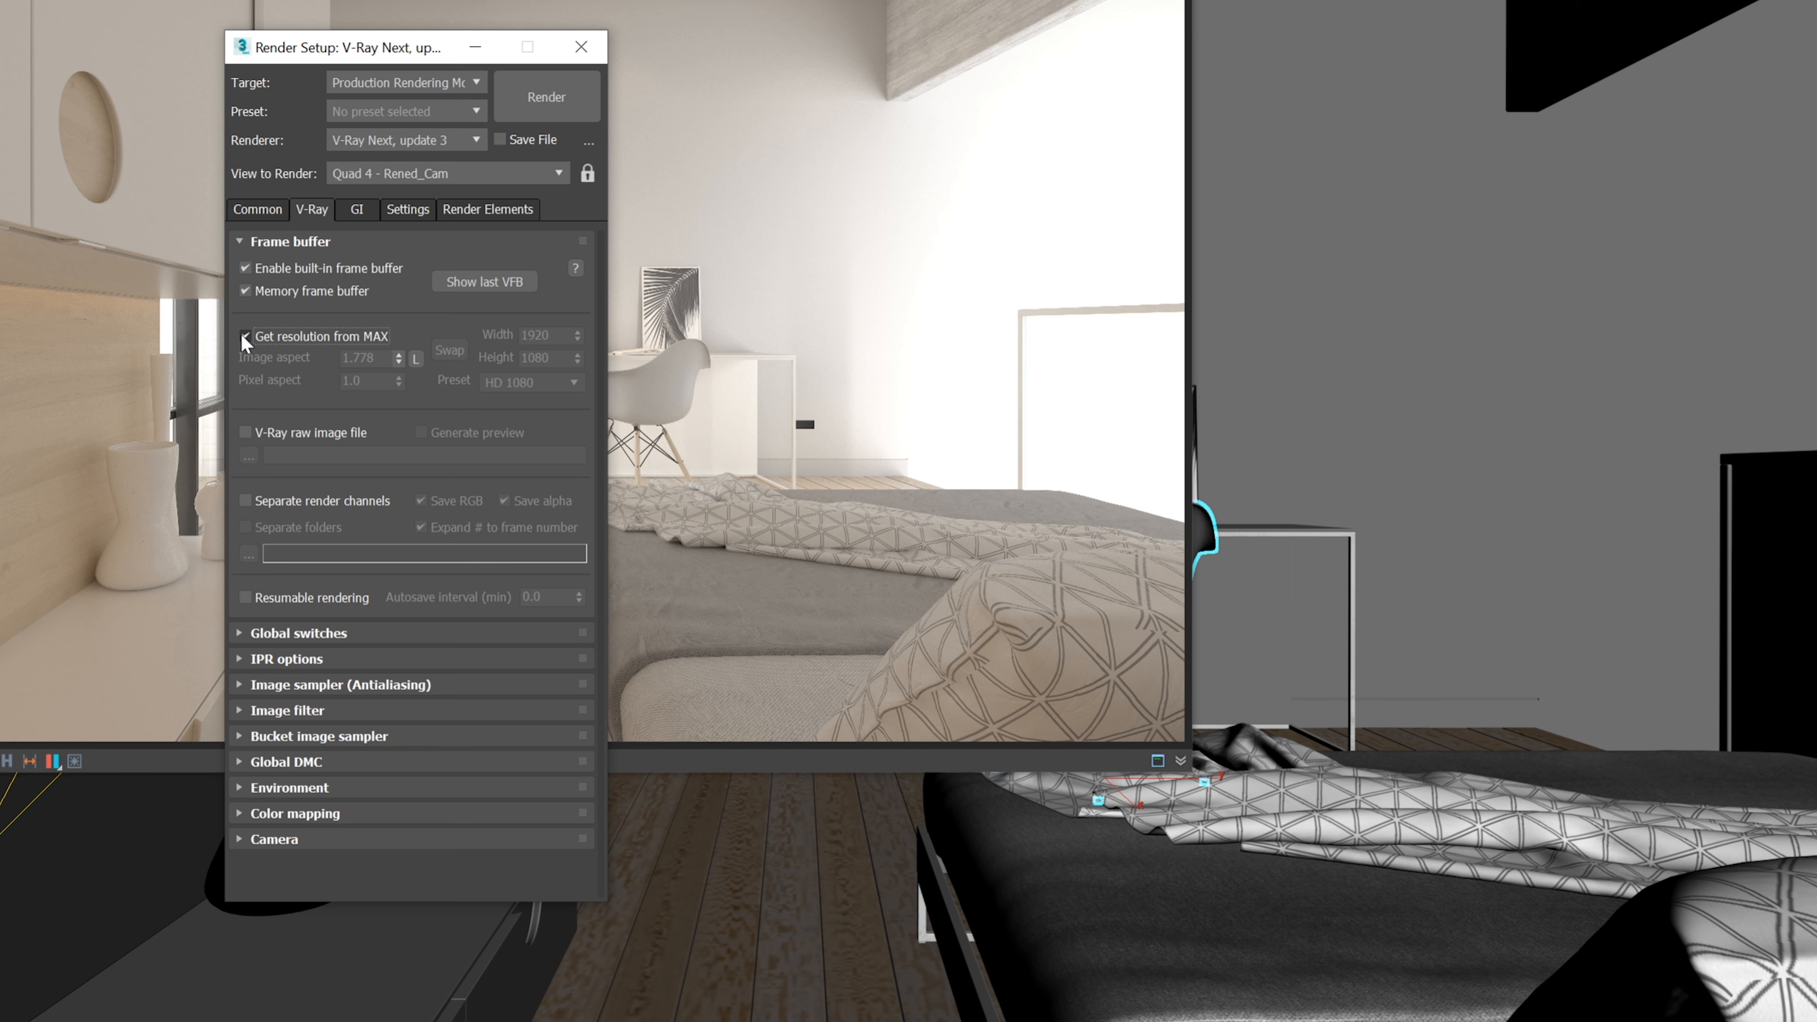
left_click(243, 336)
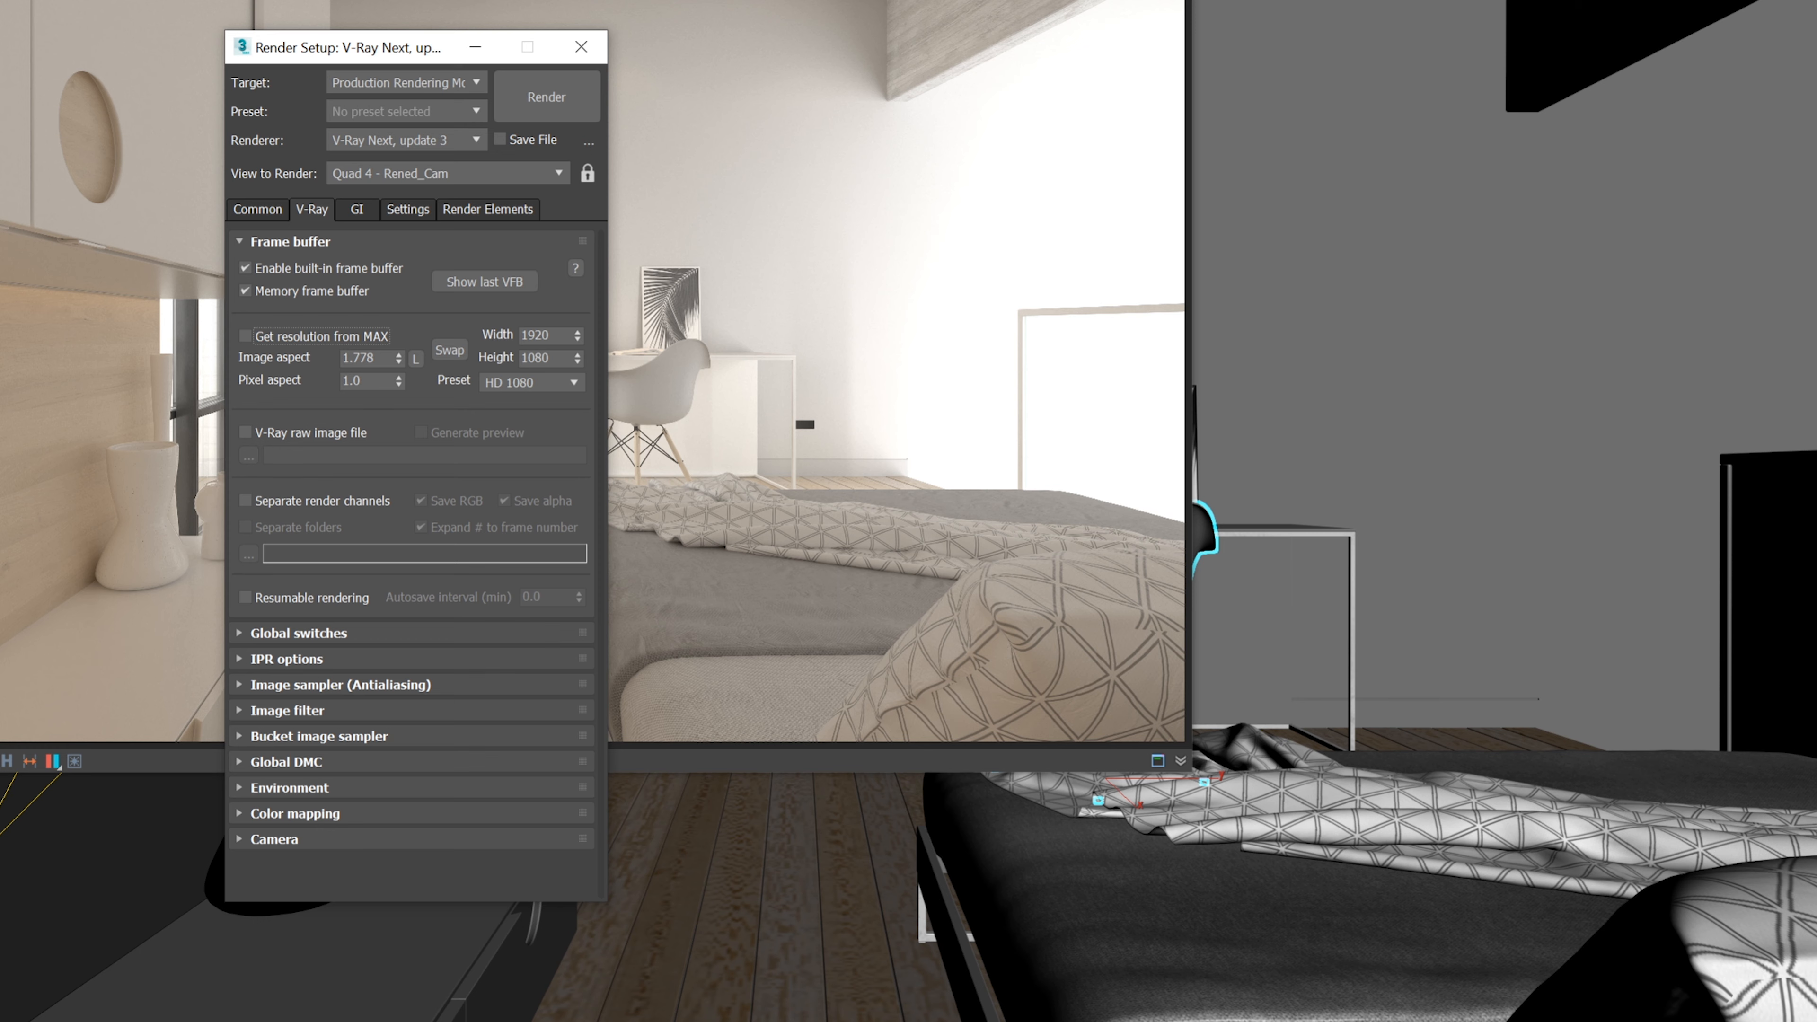
left_click(451, 350)
left_click(450, 350)
left_click(527, 382)
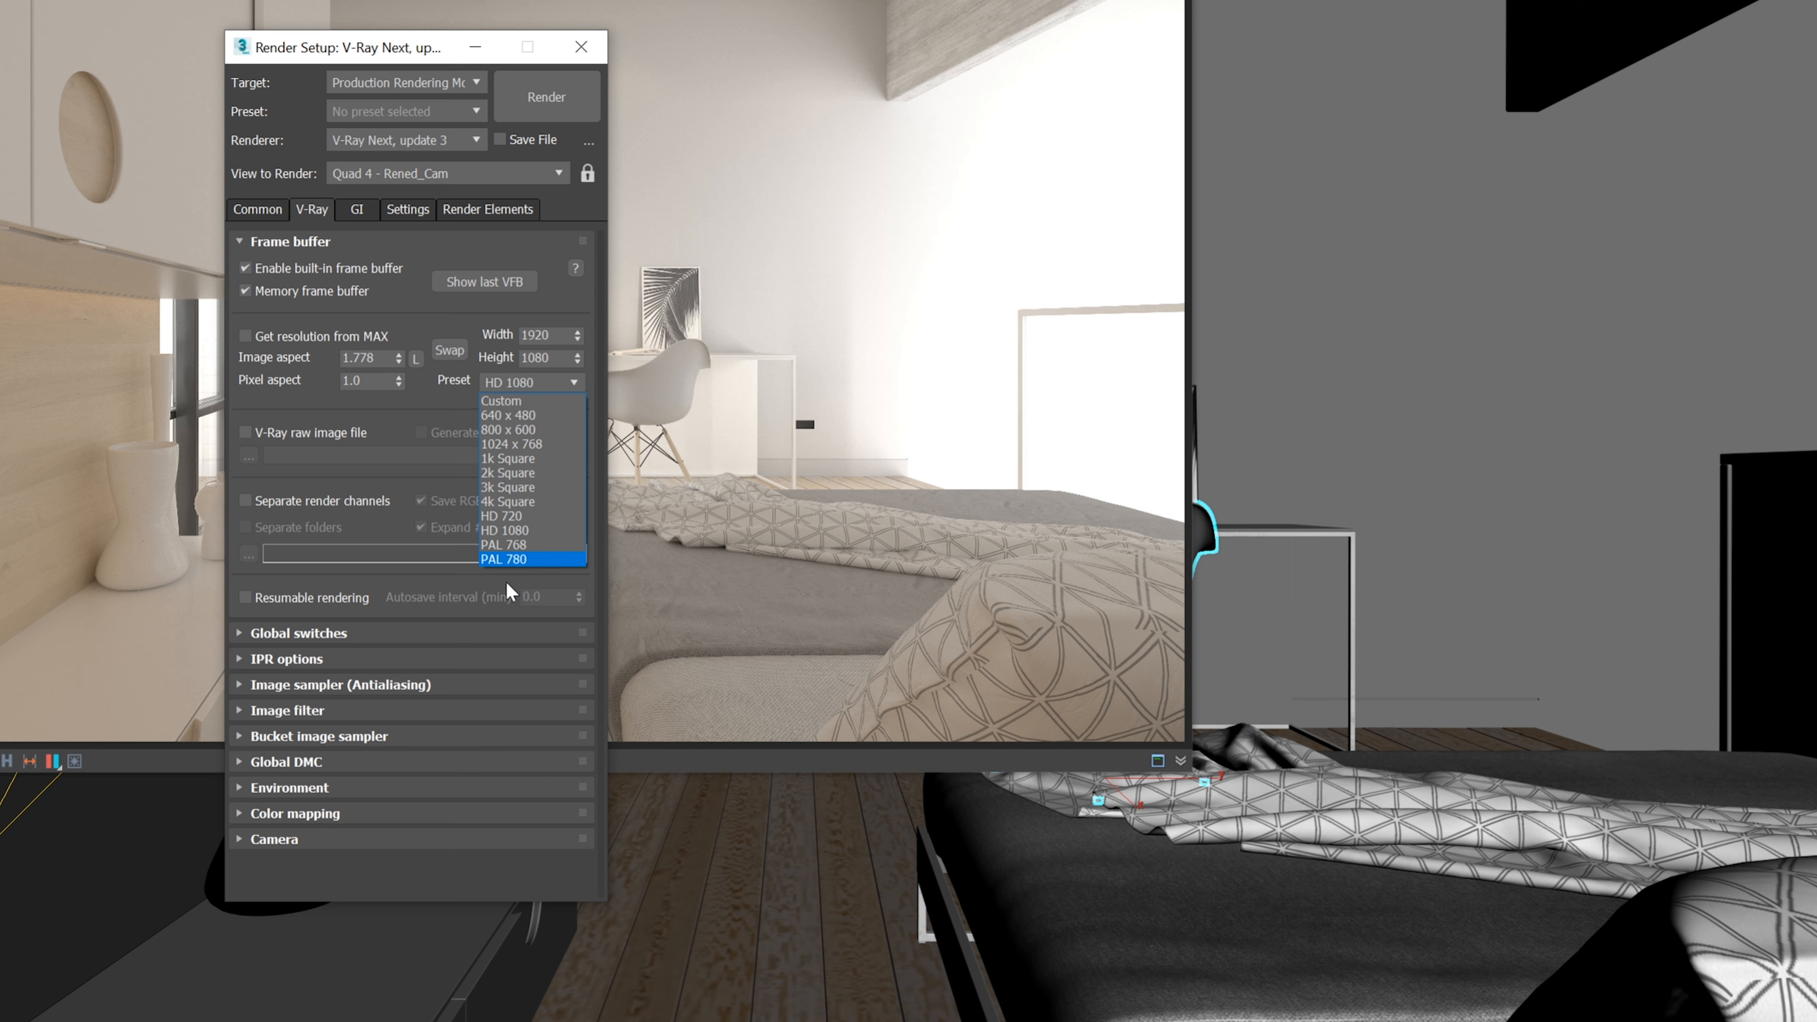
left_click(426, 320)
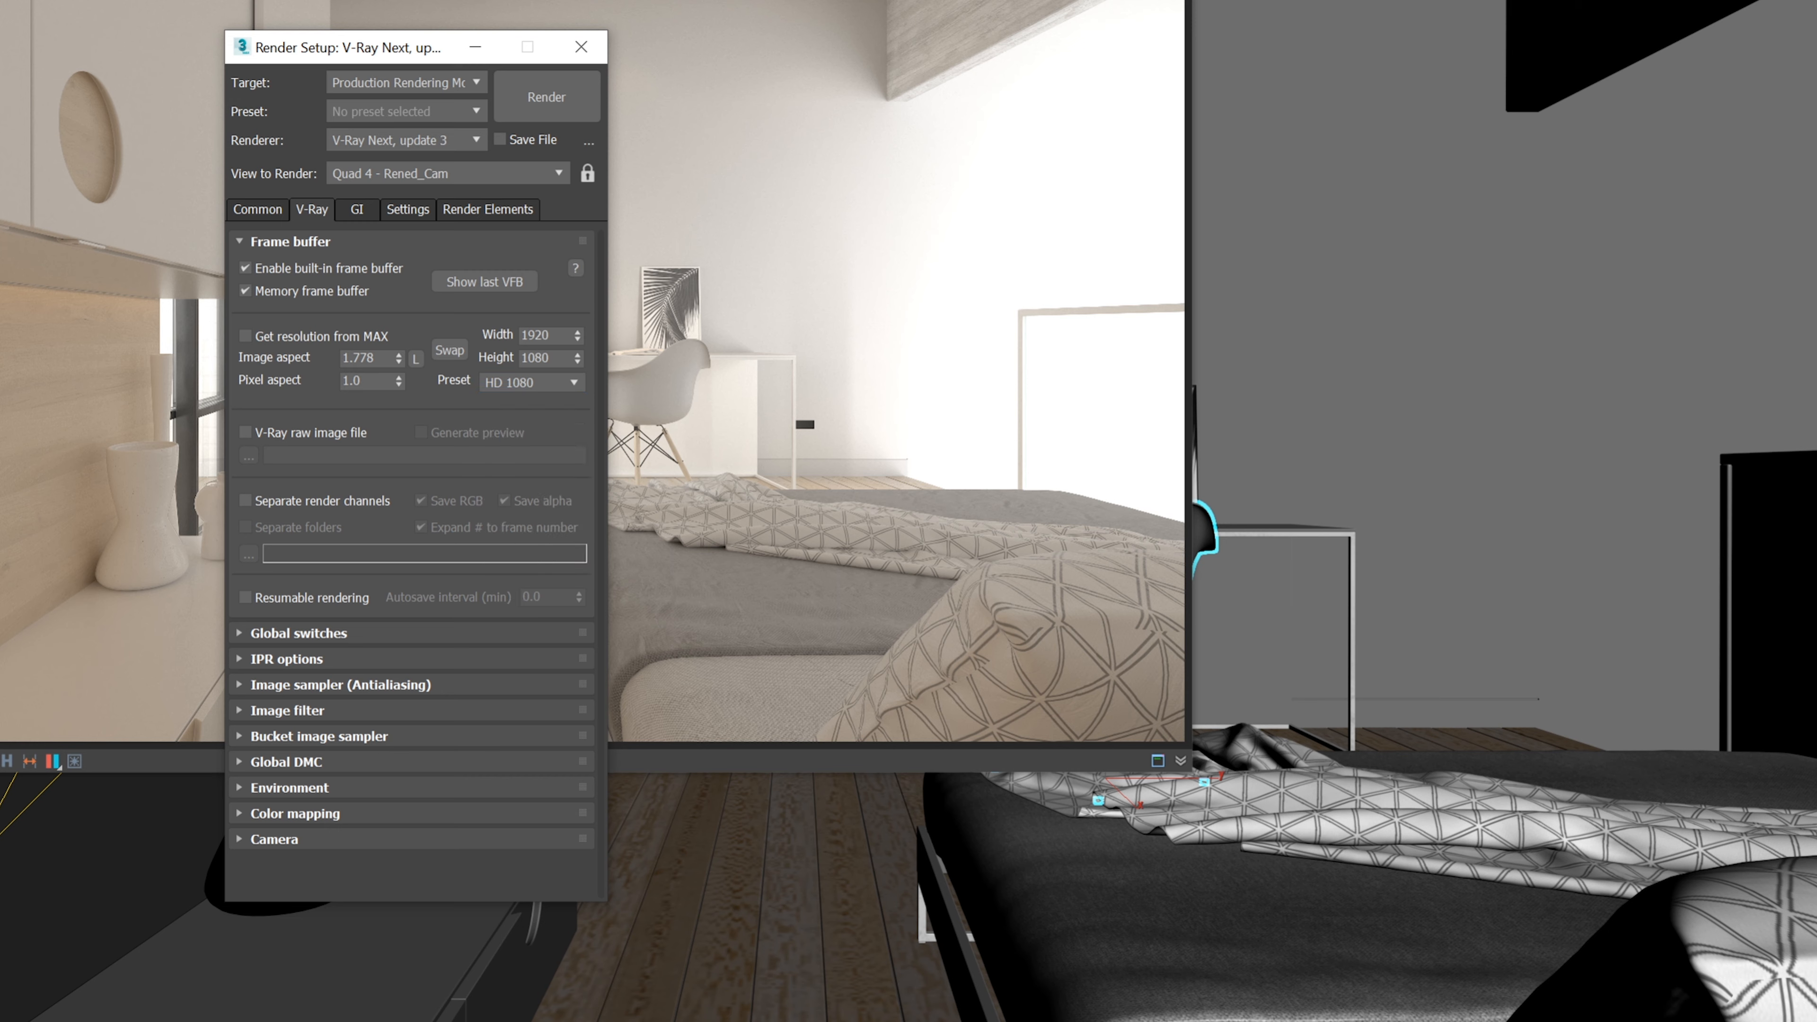
Raise the frame buffer resolution to 1944 × 1094 with the image aspect locked, and unlock the aspect.
left_click(416, 359)
mouse_move(578, 339)
left_mouse_down()
mouse_move(585, 225)
mouse_move(580, 316)
left_mouse_up()
left_click(421, 356)
Enable V-Ray raw image file output, and view its file-saving options without choosing a file.
mouse_move(285, 436)
left_click_drag(387, 60, 1368, 53)
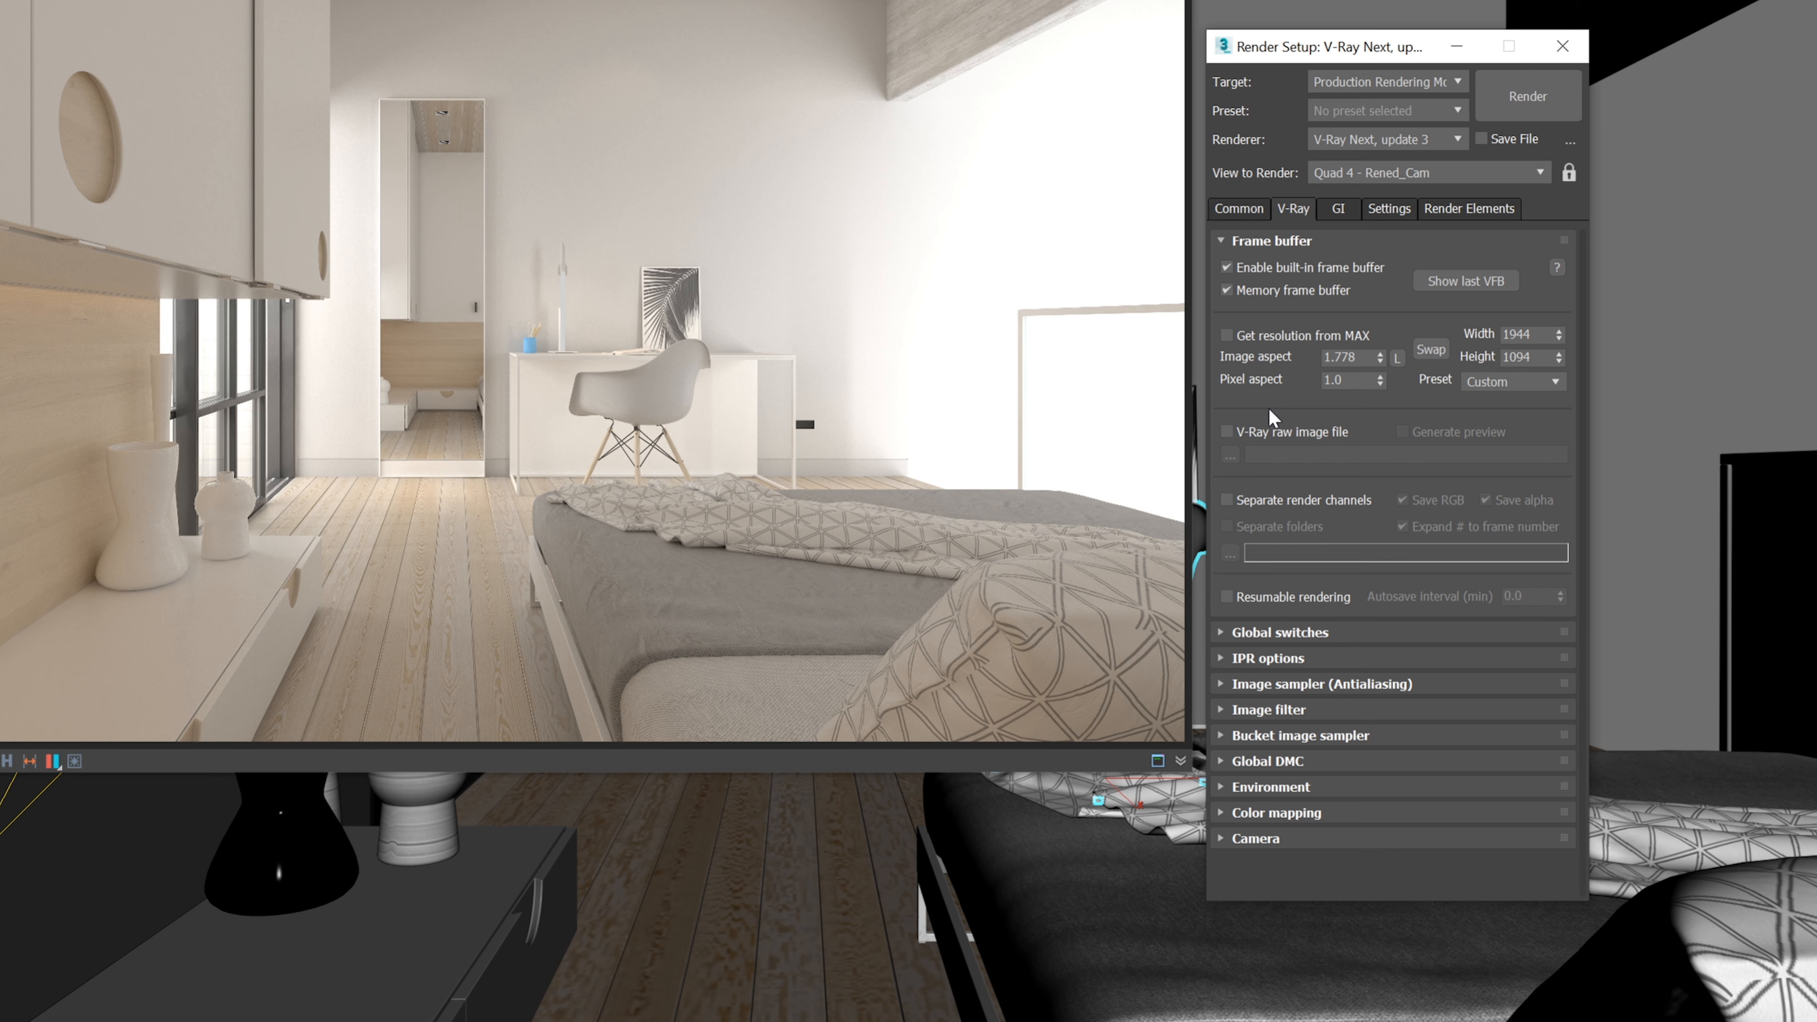
left_click(1225, 432)
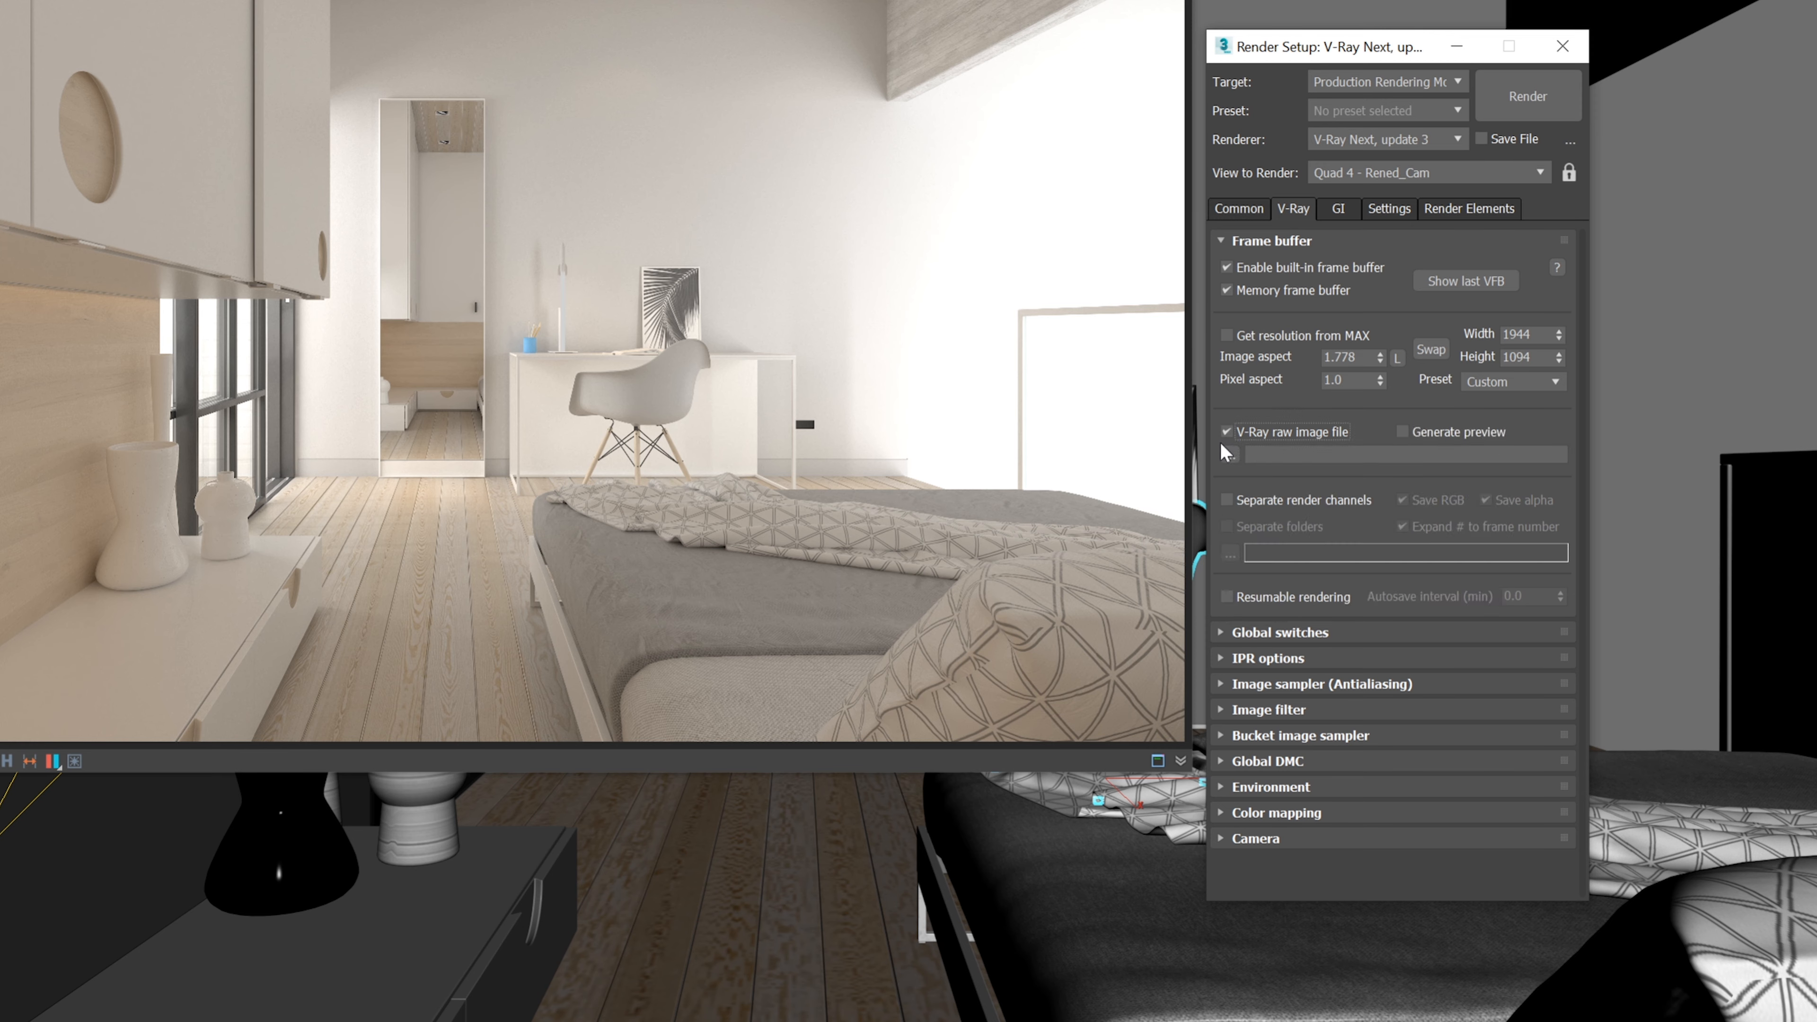
left_click(1228, 455)
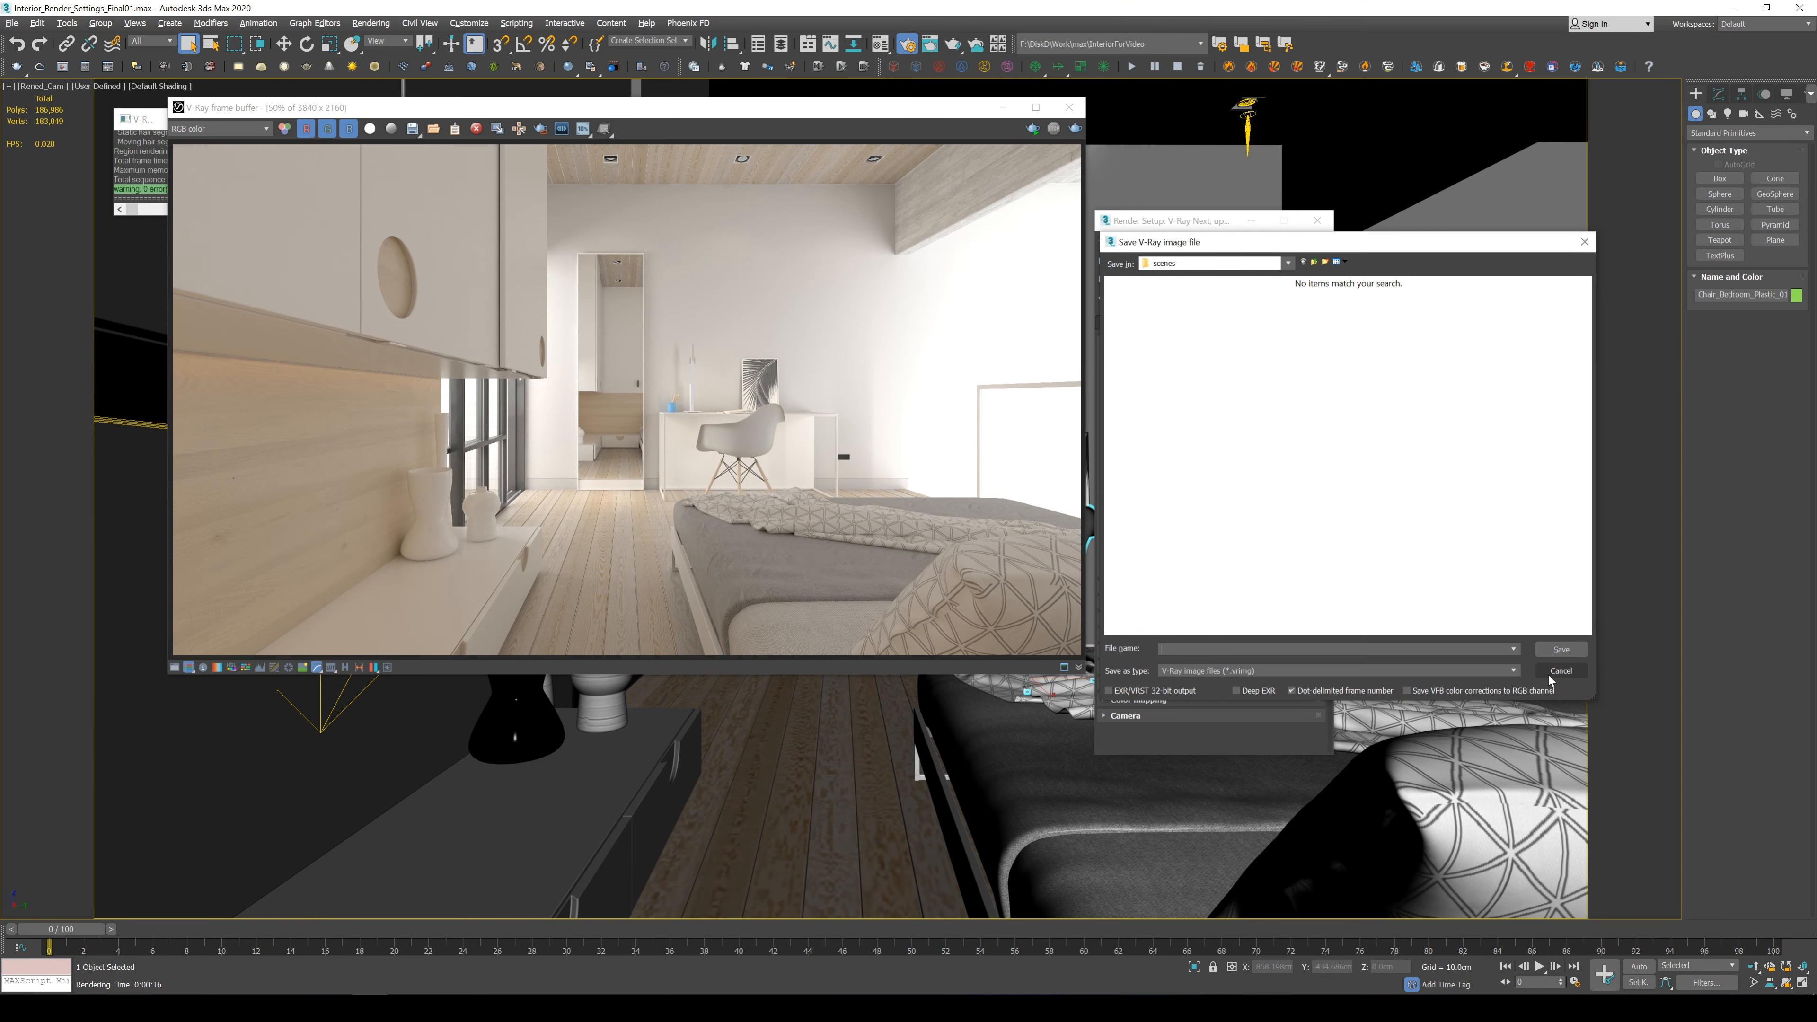
left_click(1549, 675)
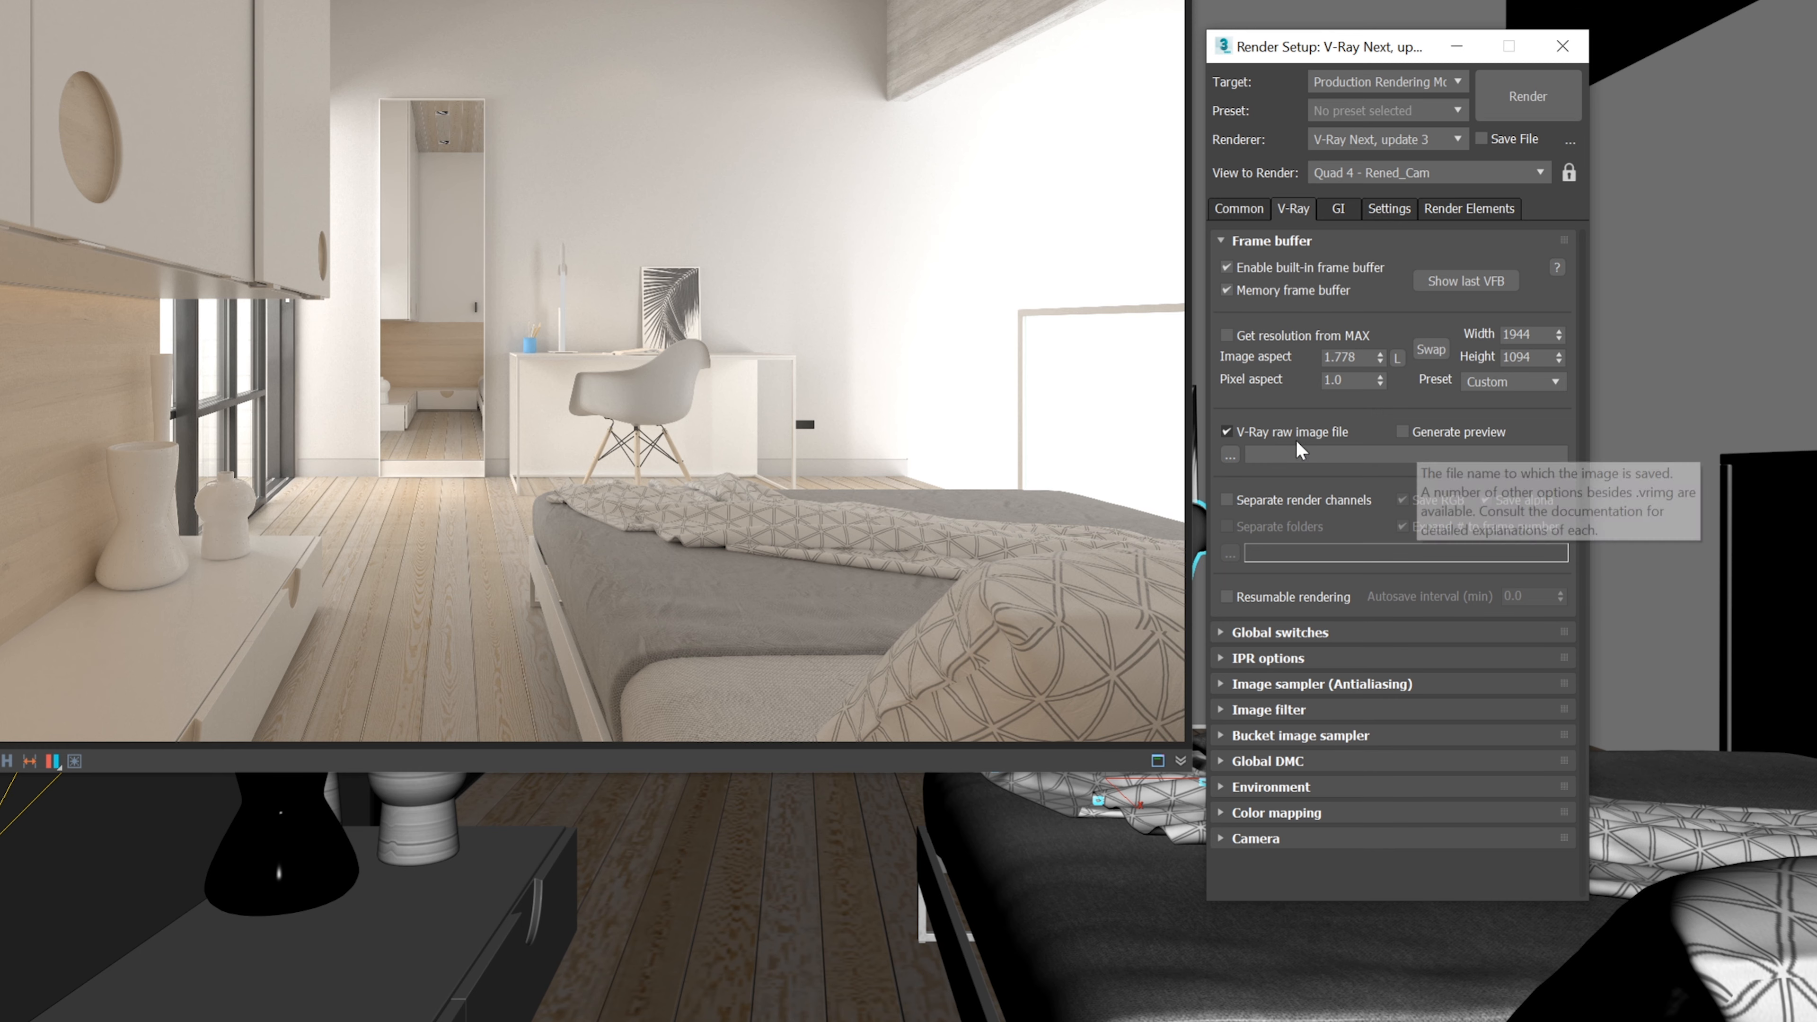
Disable V-Ray raw image file output, and try Separate render channels before switching it back off.
left_click(1283, 431)
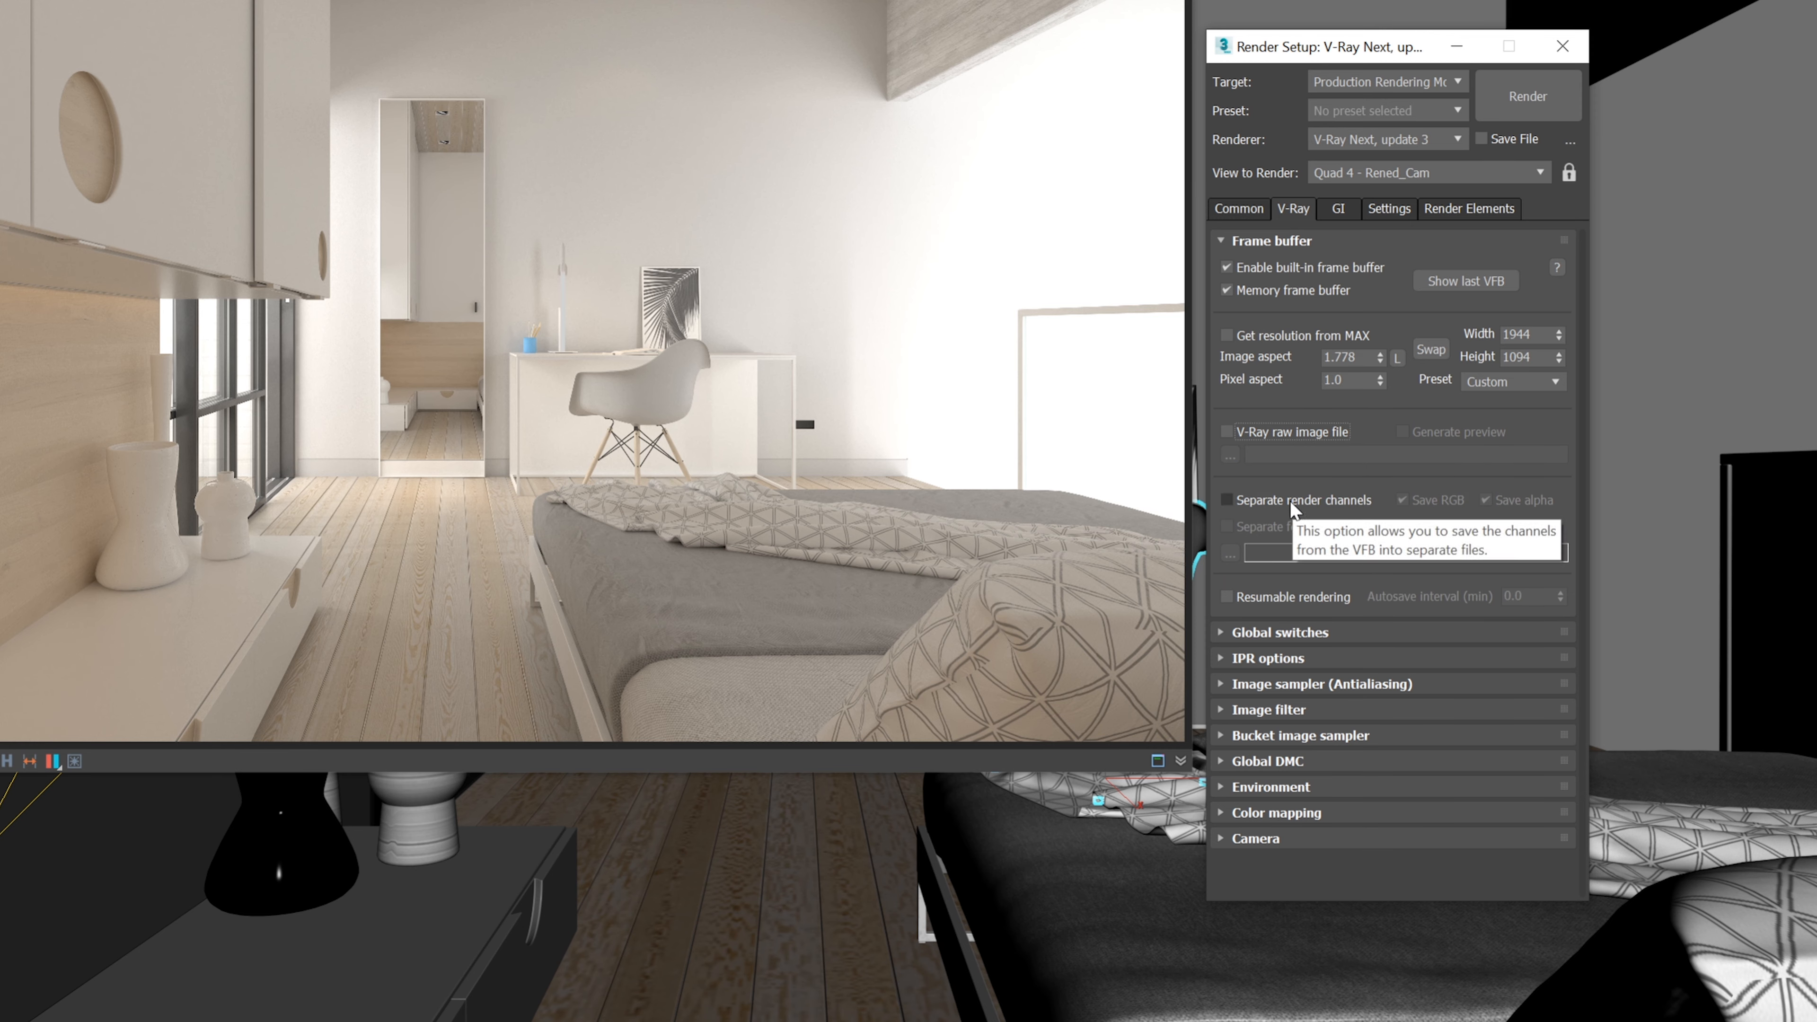
left_click(1242, 494)
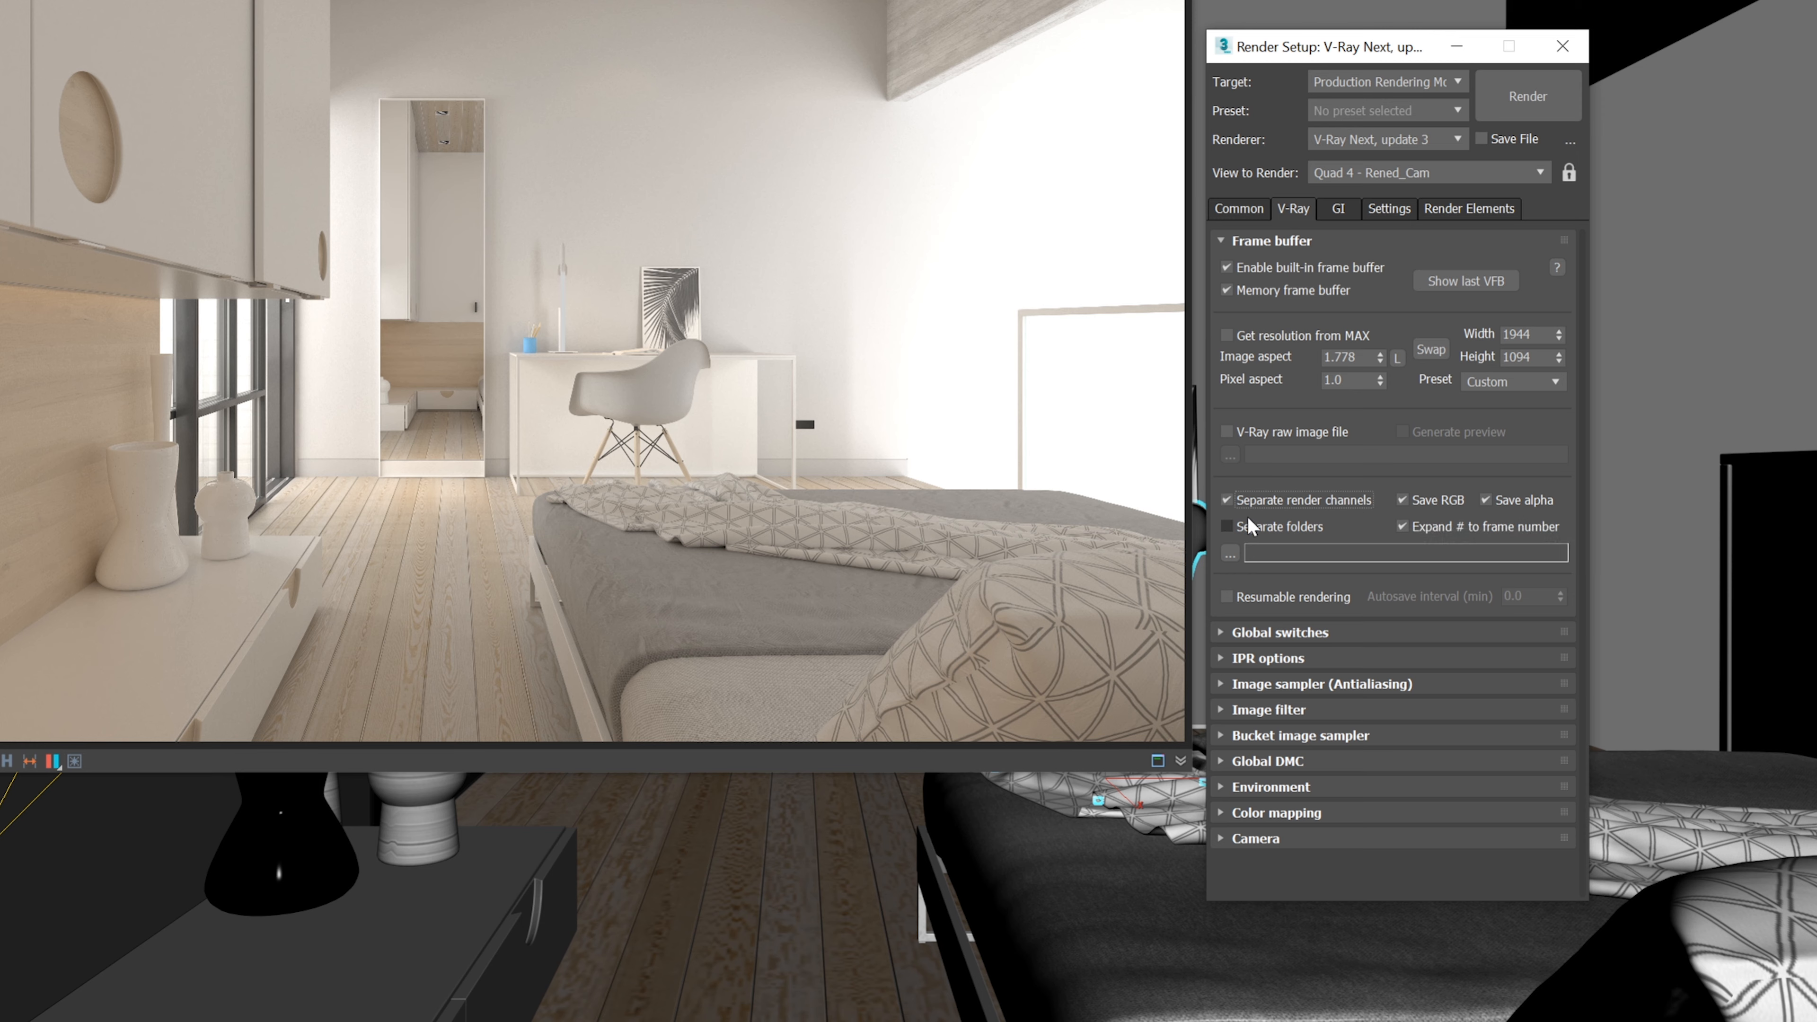
left_click(1287, 499)
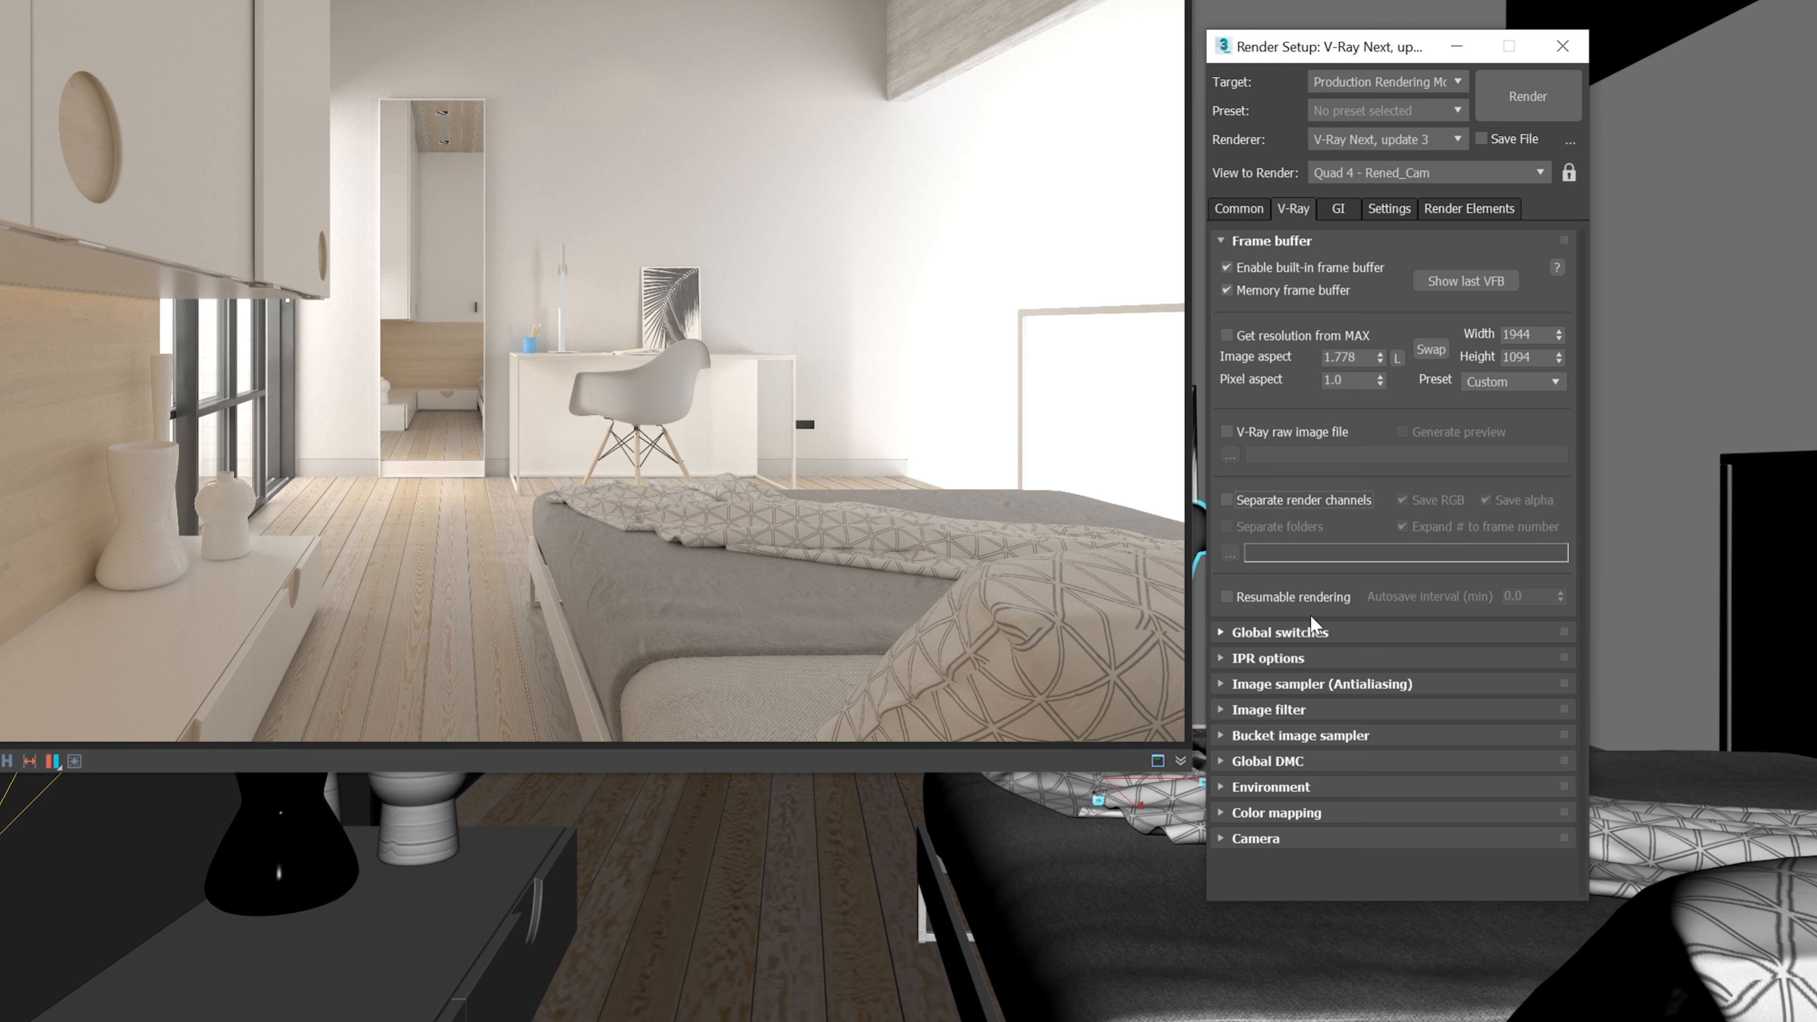
Expand the V-Ray Global switches settings and bring all of their options into view.
left_click(1280, 631)
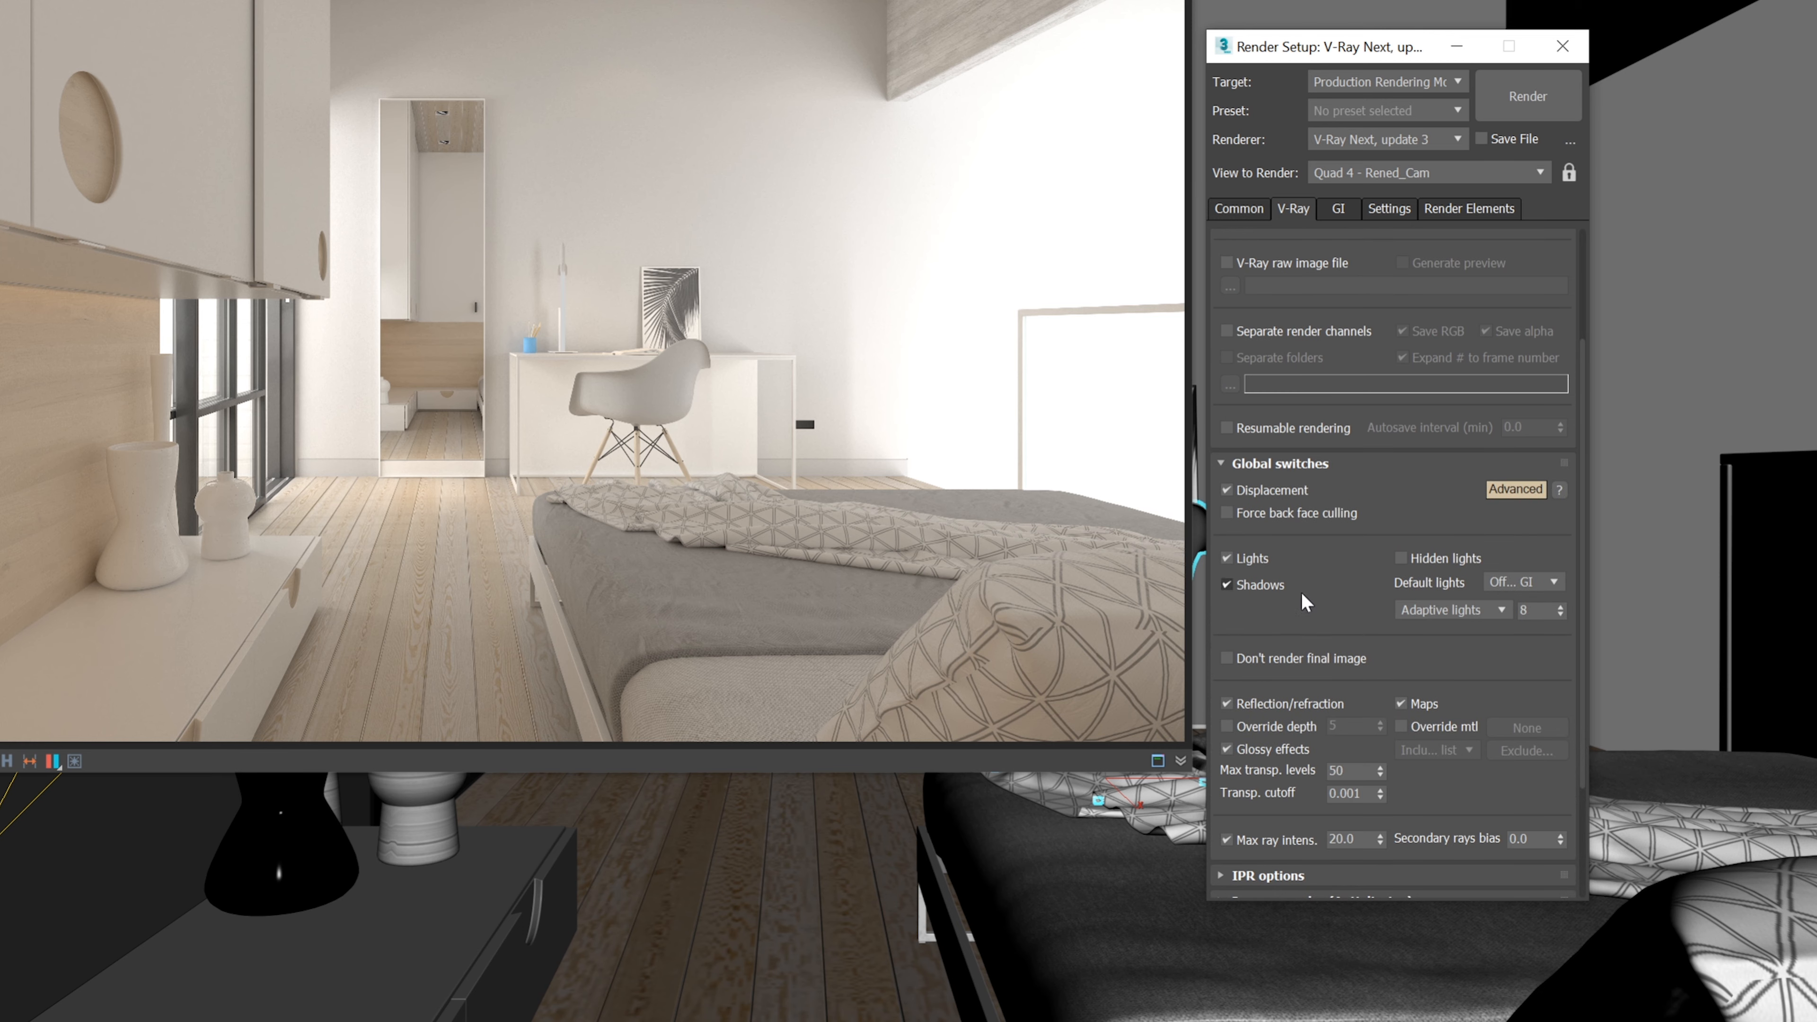
scroll(1298, 593, "down", 2)
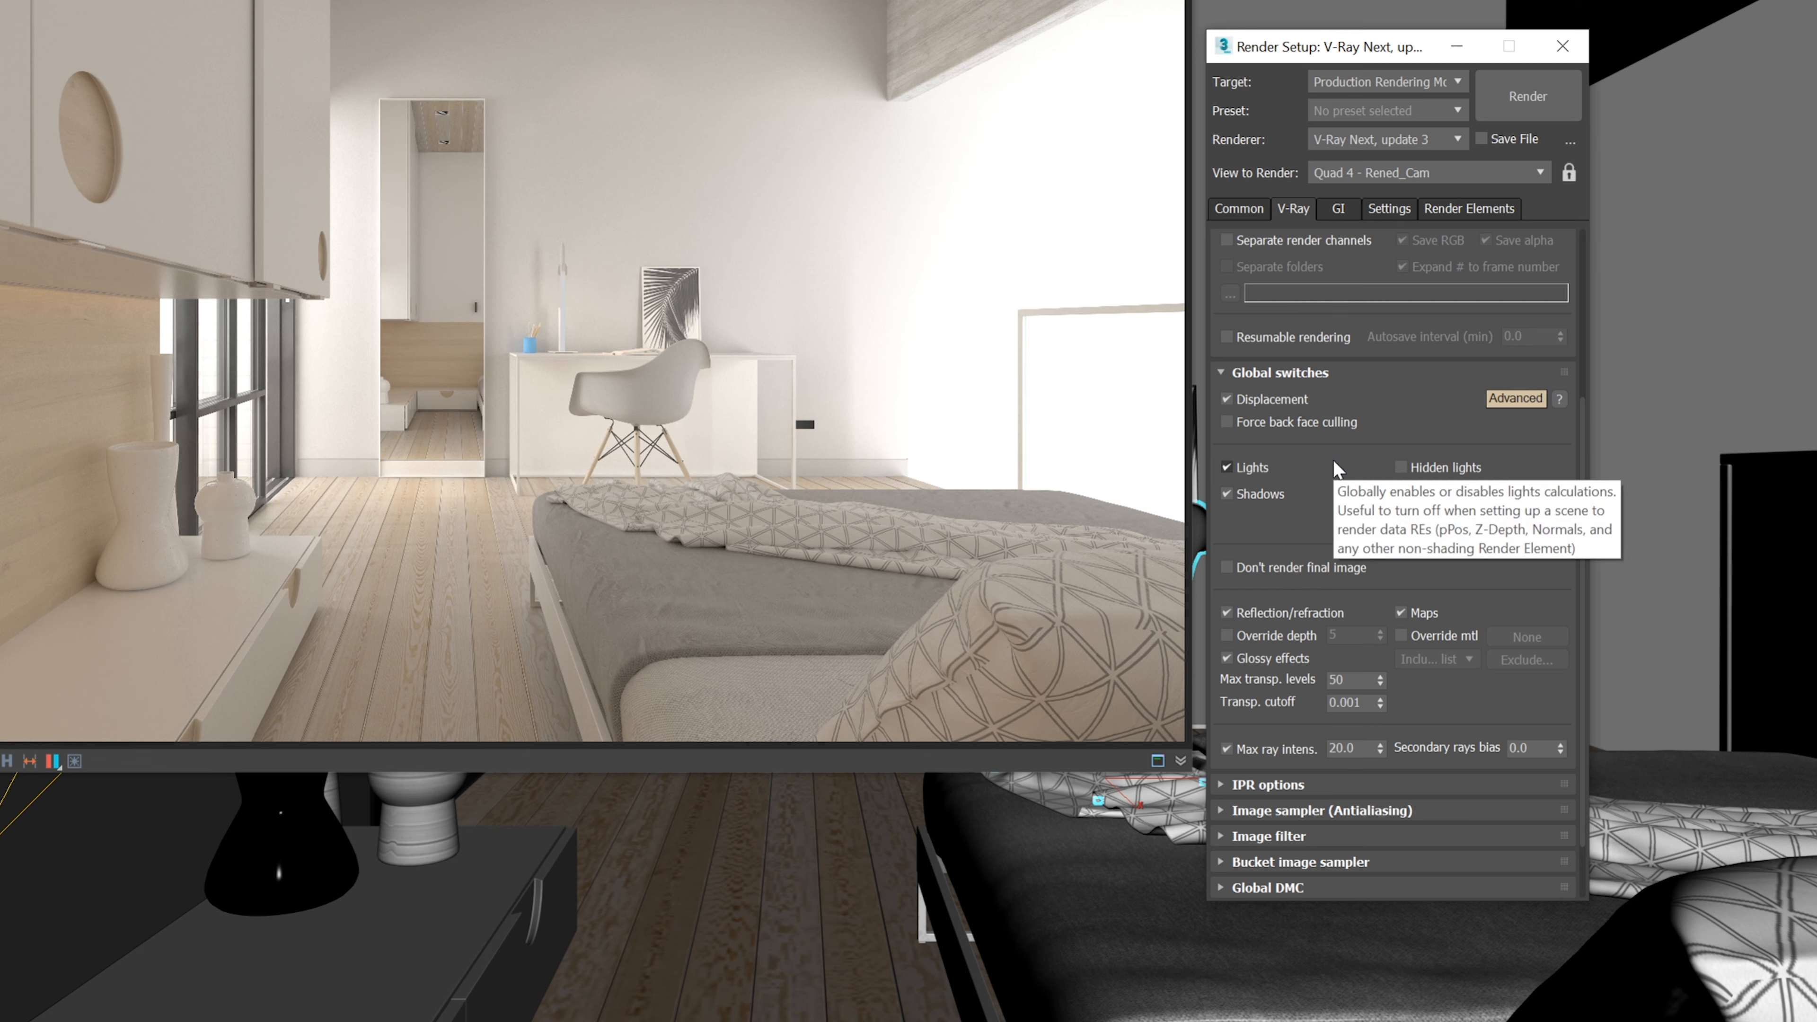
scroll(1360, 462, "down", 2)
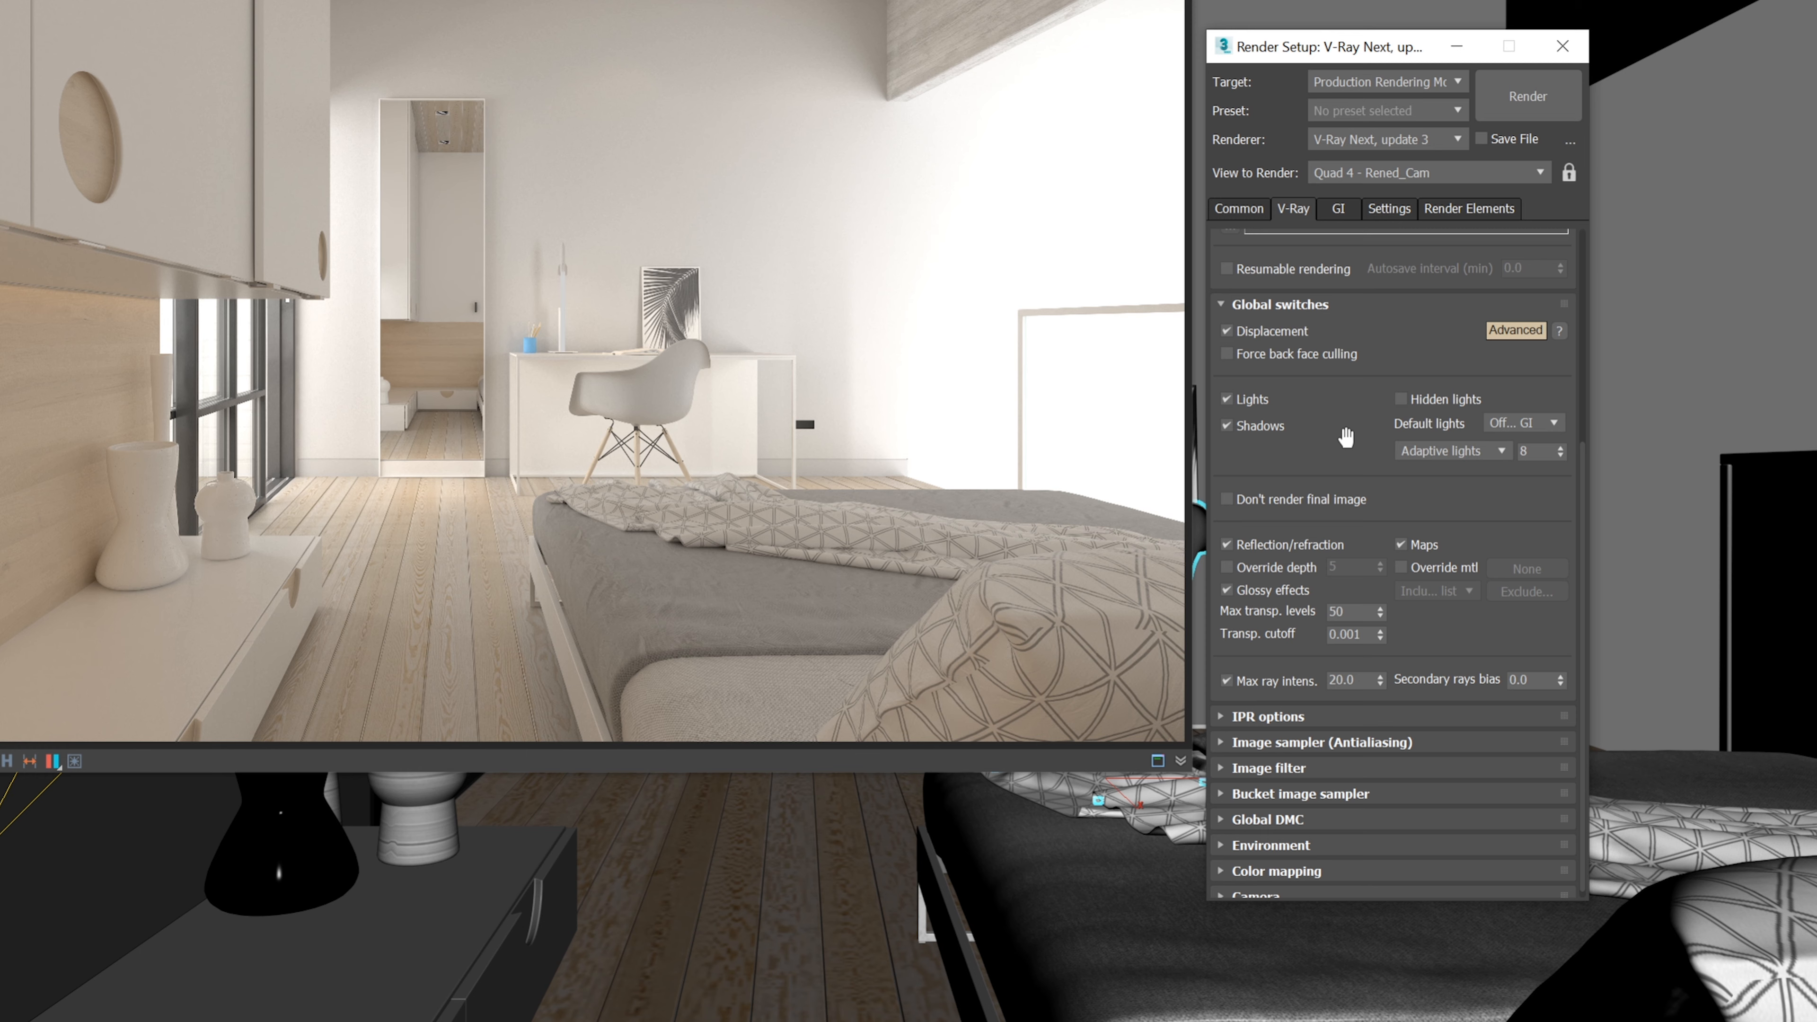
Try toggling Lights, Hidden lights and Displacement in the global switches, restoring each to its original state.
left_click(1224, 401)
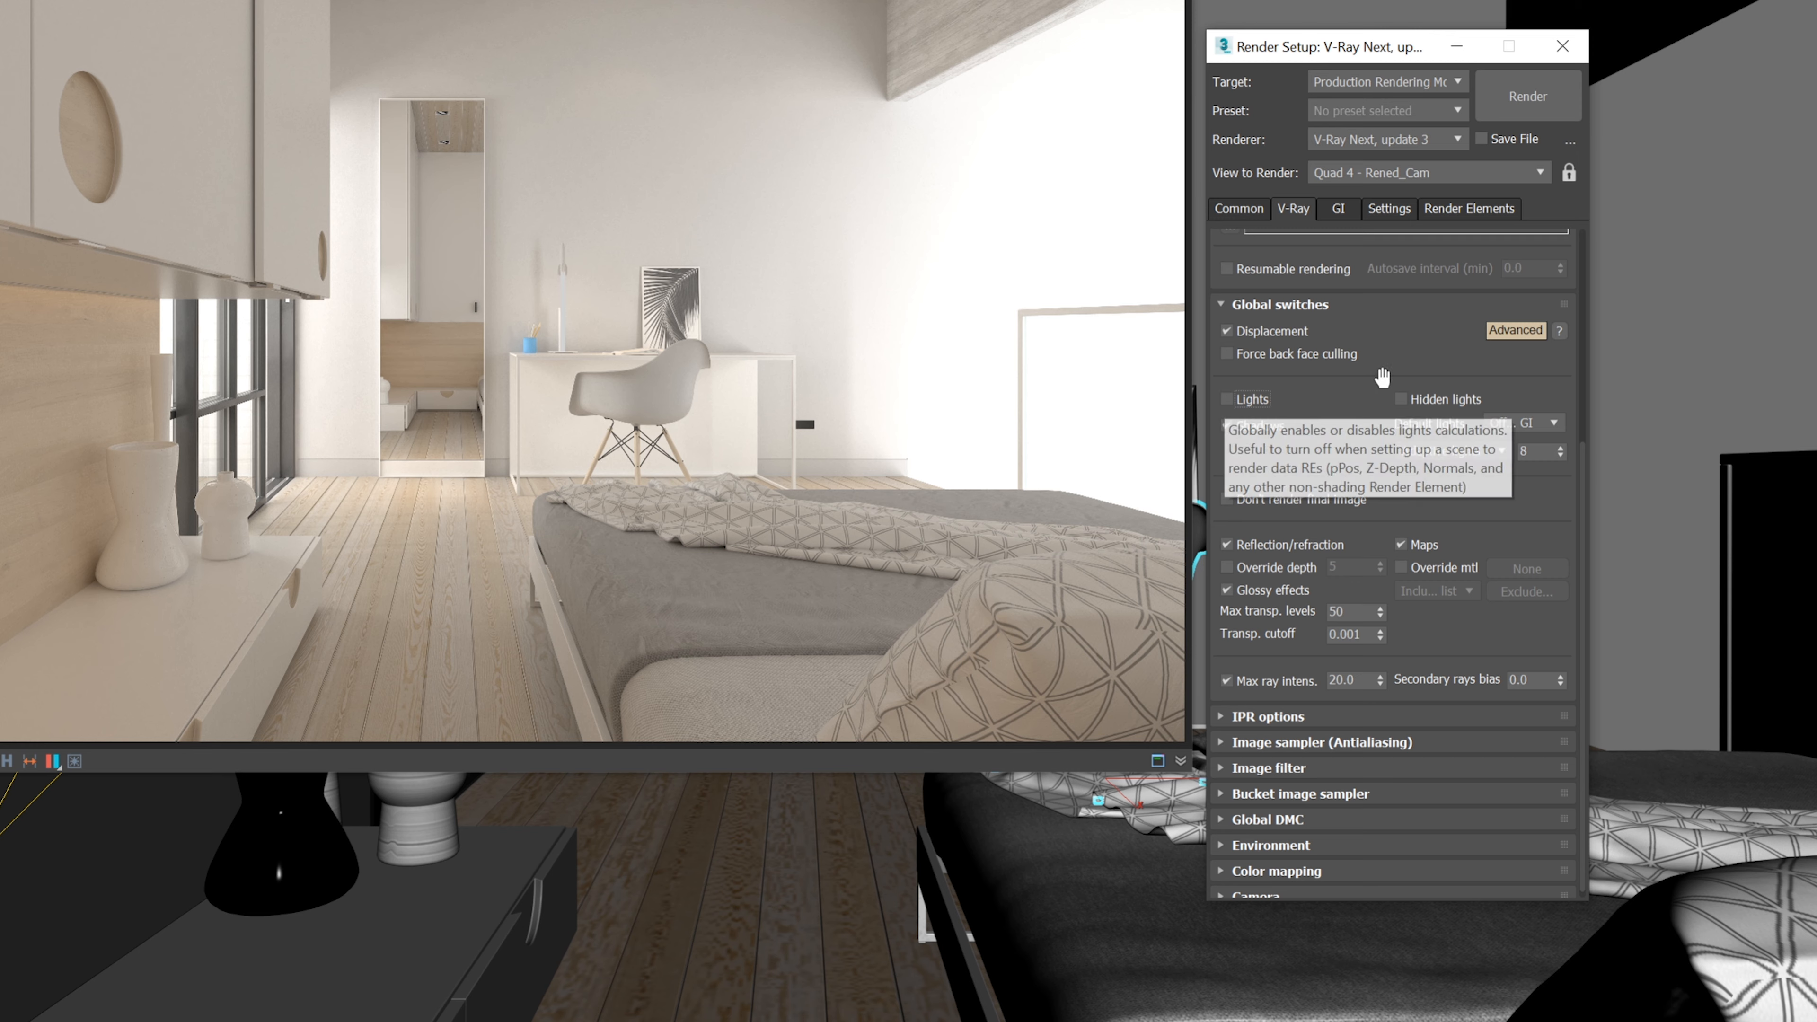
left_click(1401, 398)
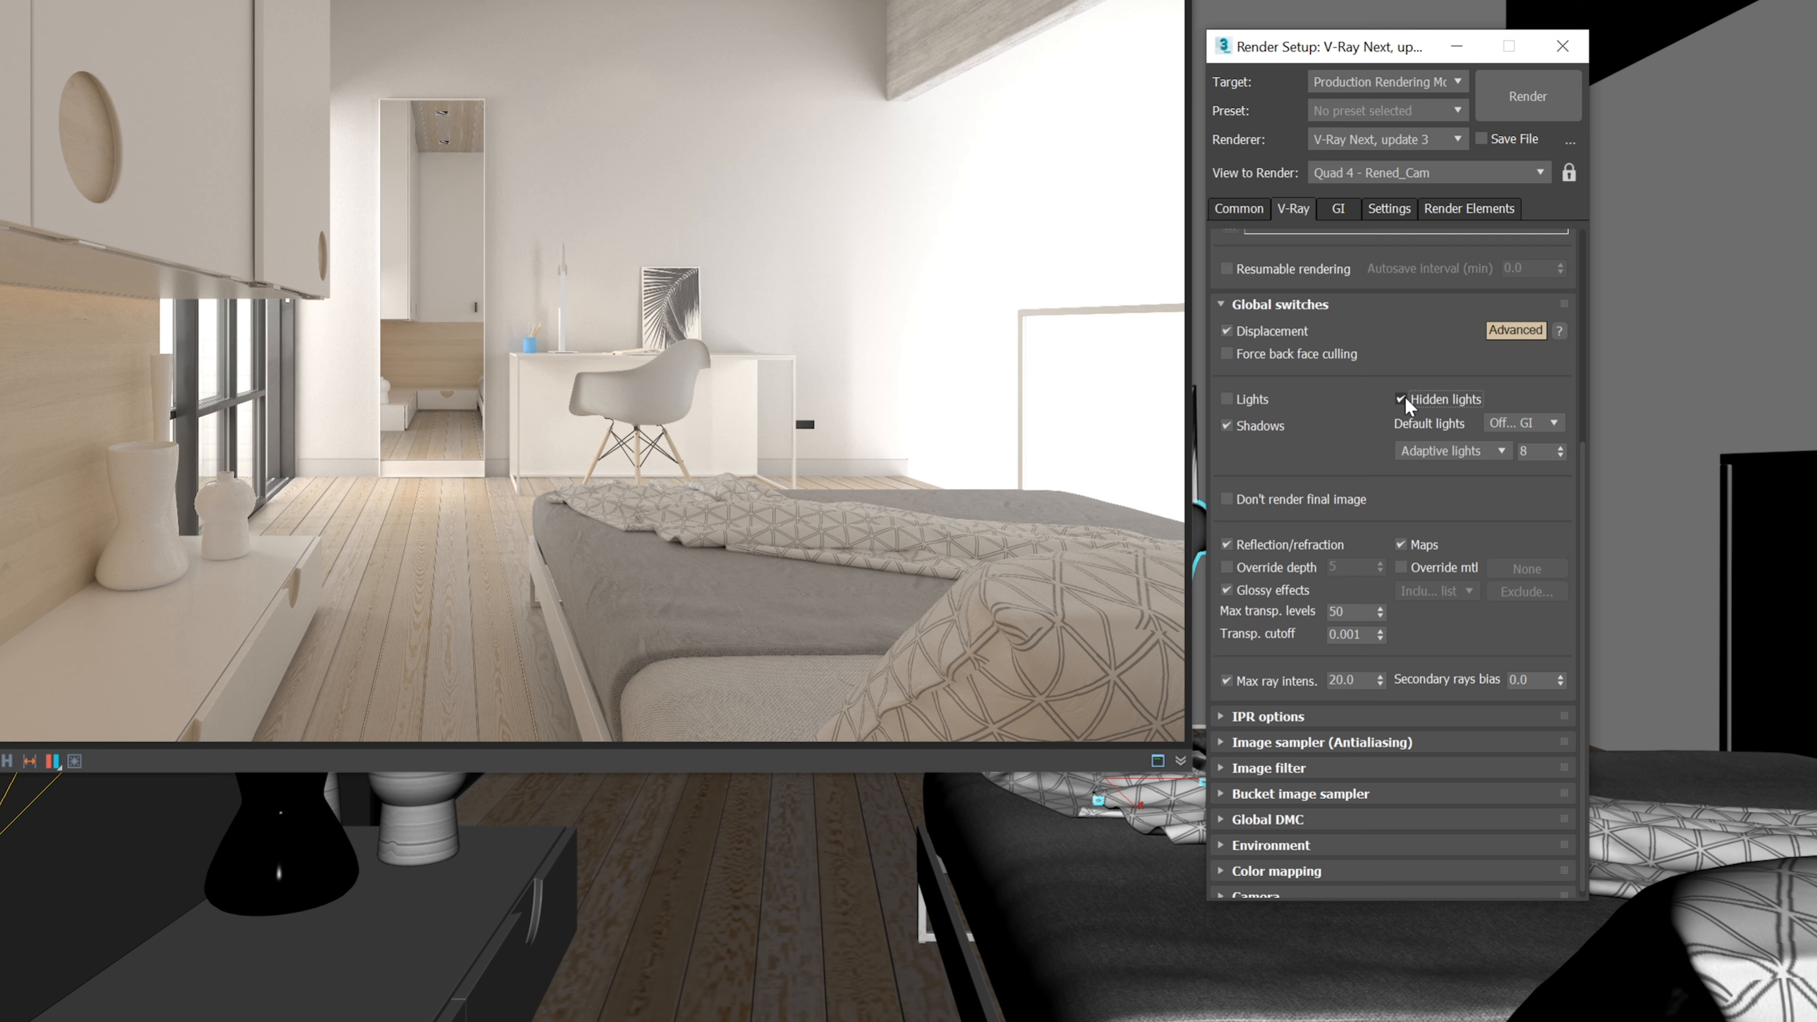
left_click(1402, 398)
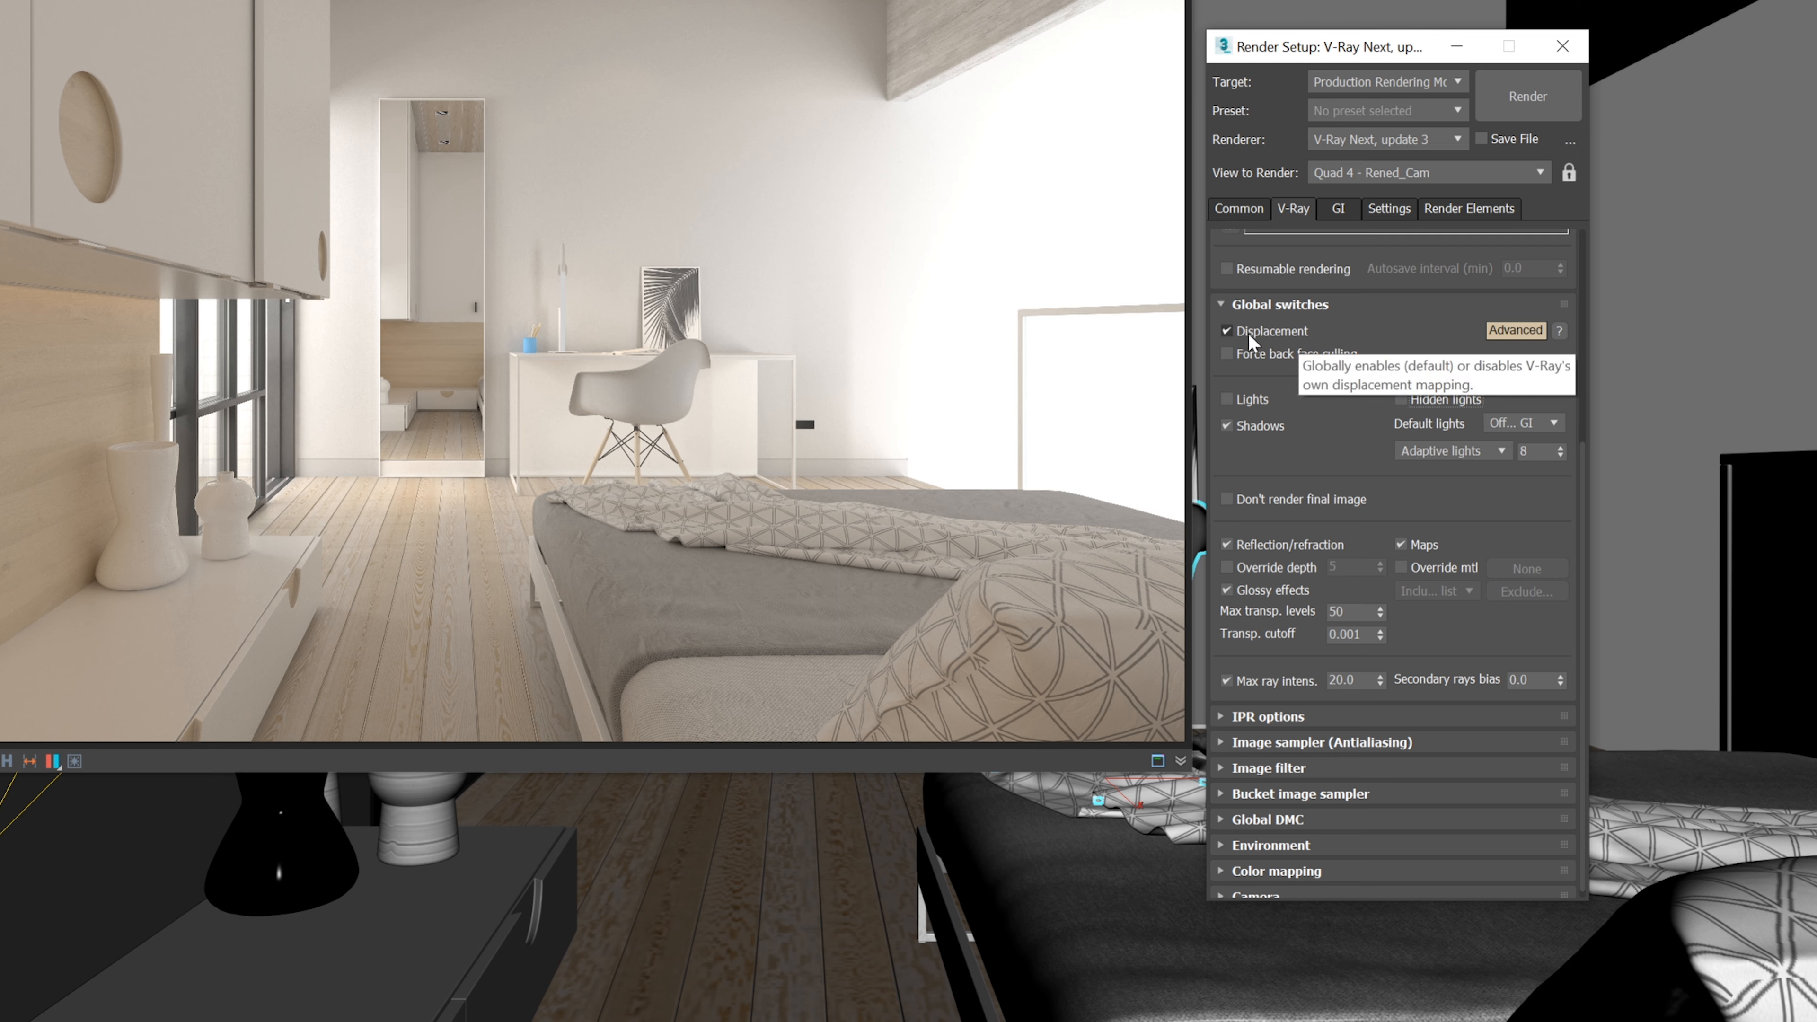
left_click(1227, 330)
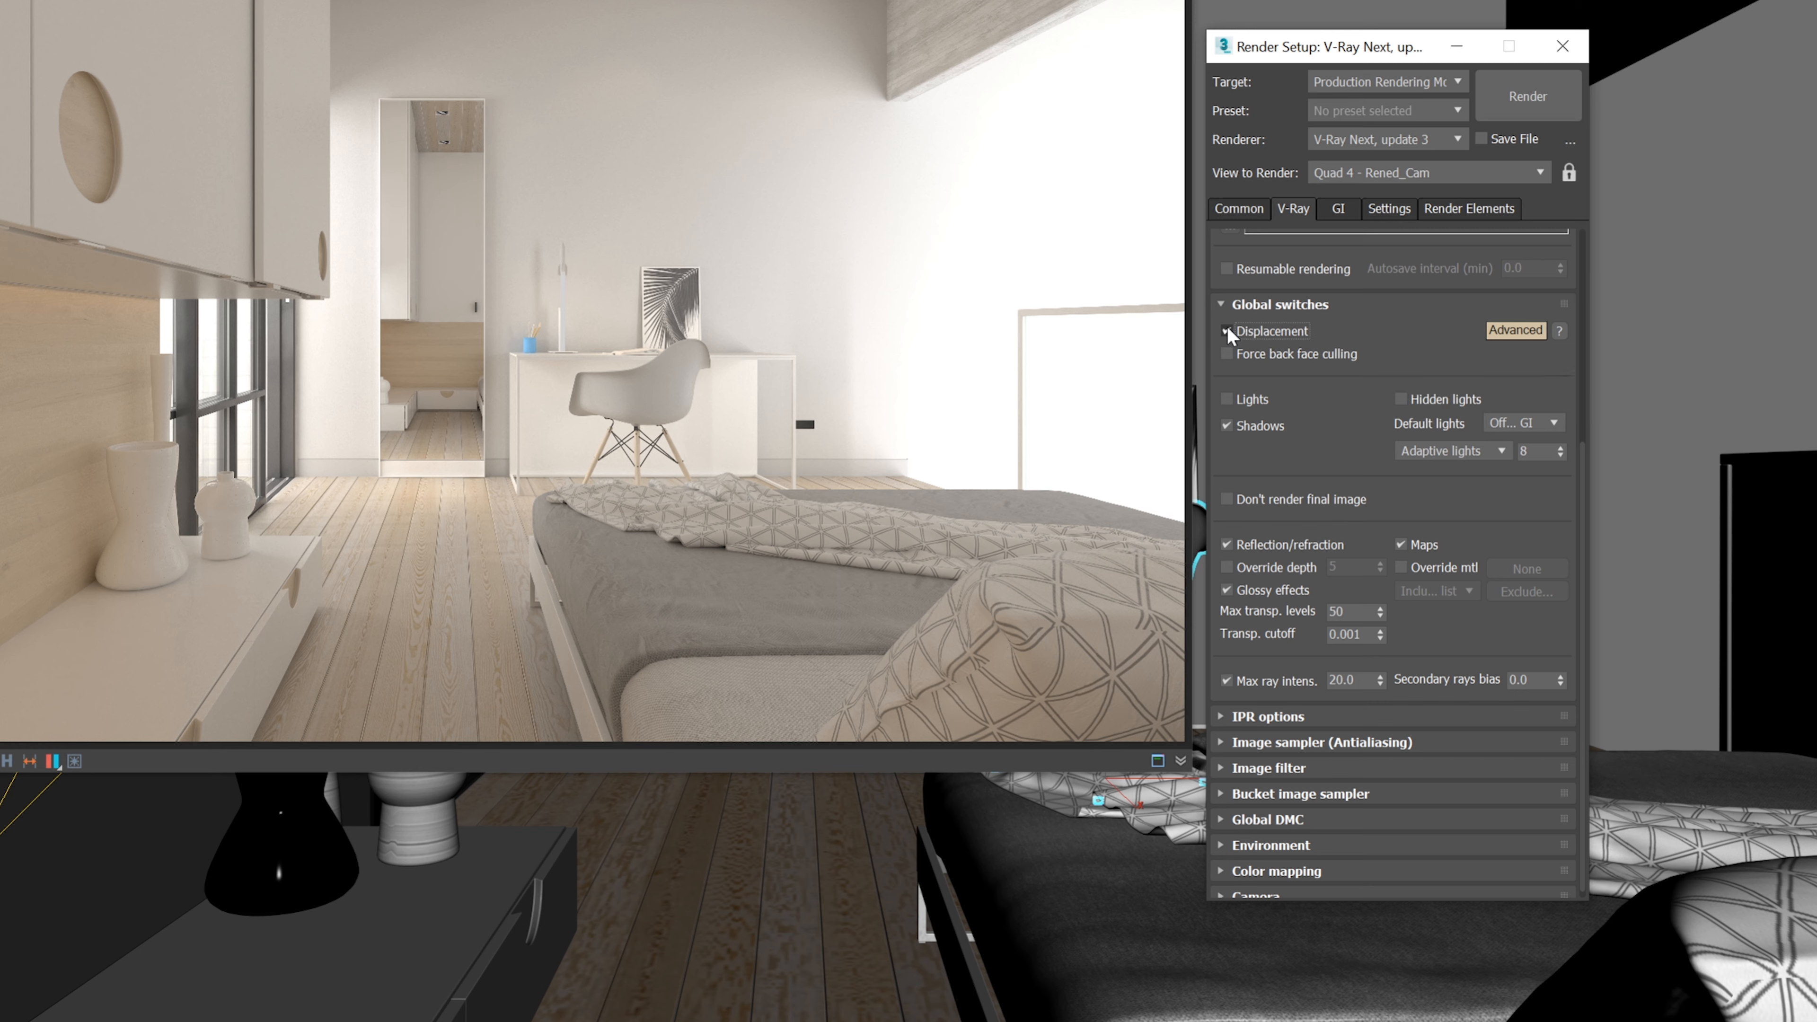
scroll(1251, 372, "down", 1)
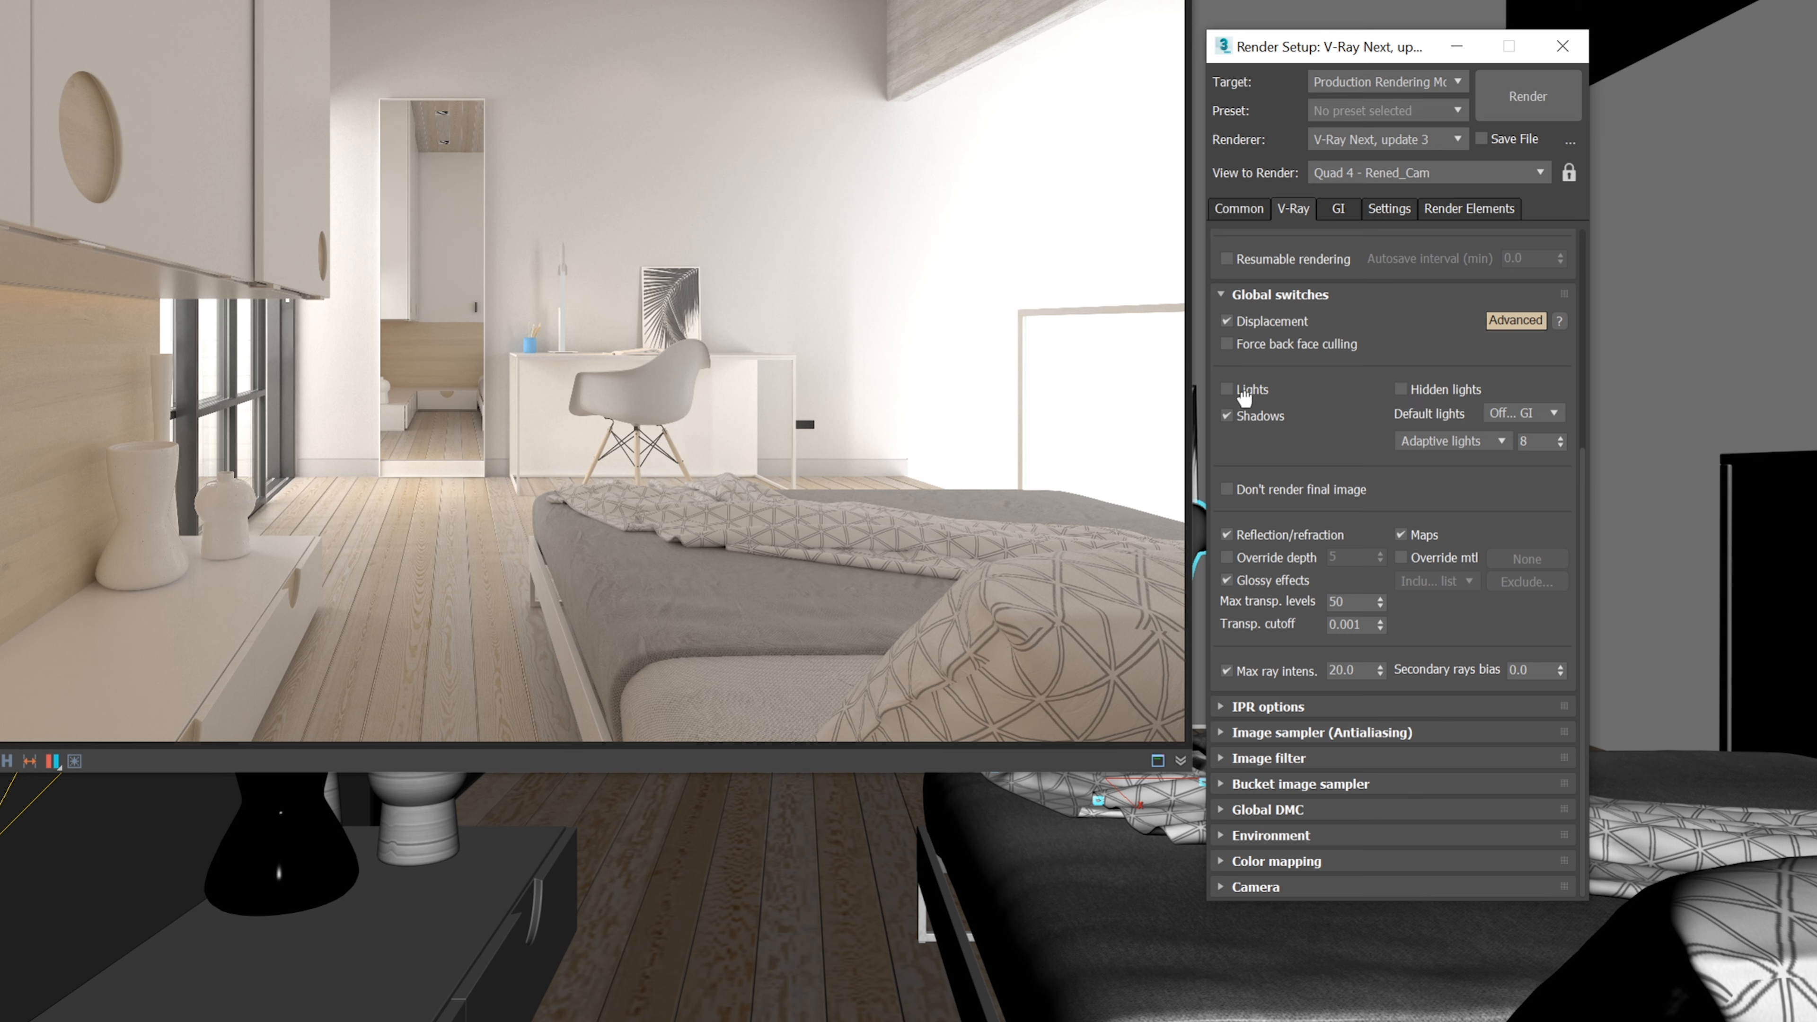
left_click(1227, 390)
Look at the Default lights and light evaluation options, keeping Off with GI and Adaptive lights selected.
left_click(1527, 413)
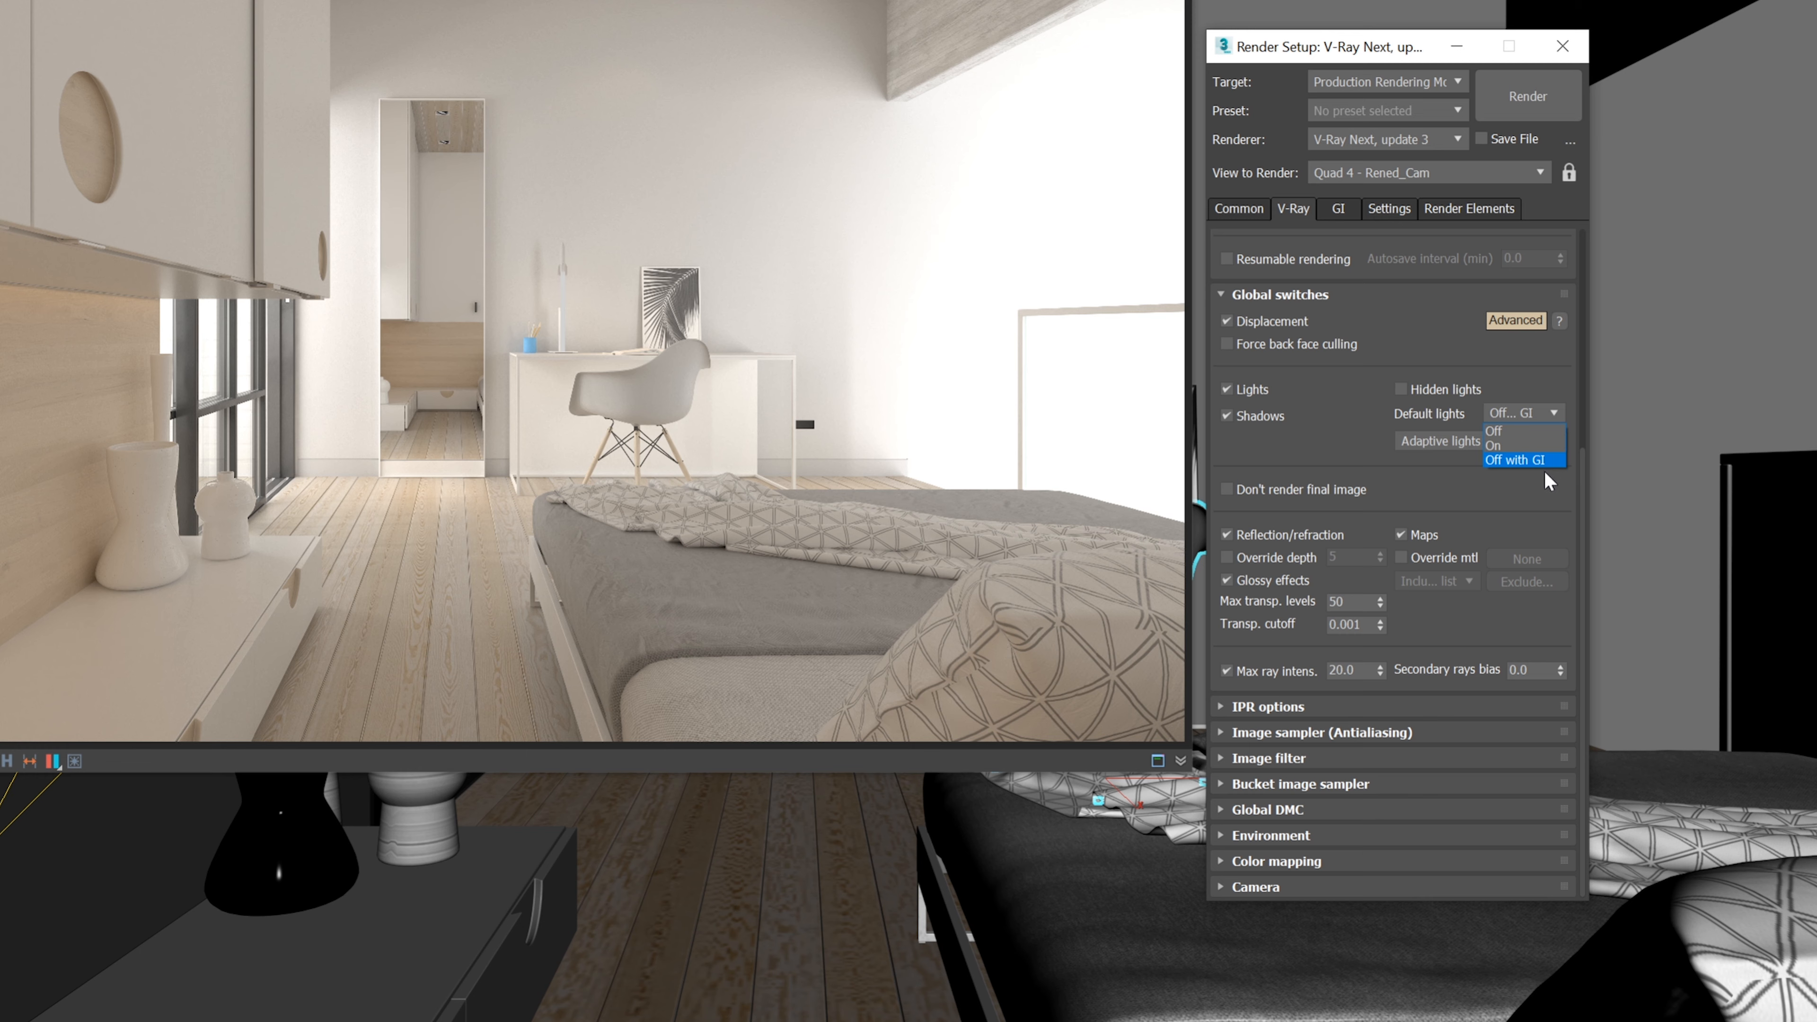
left_click(1540, 460)
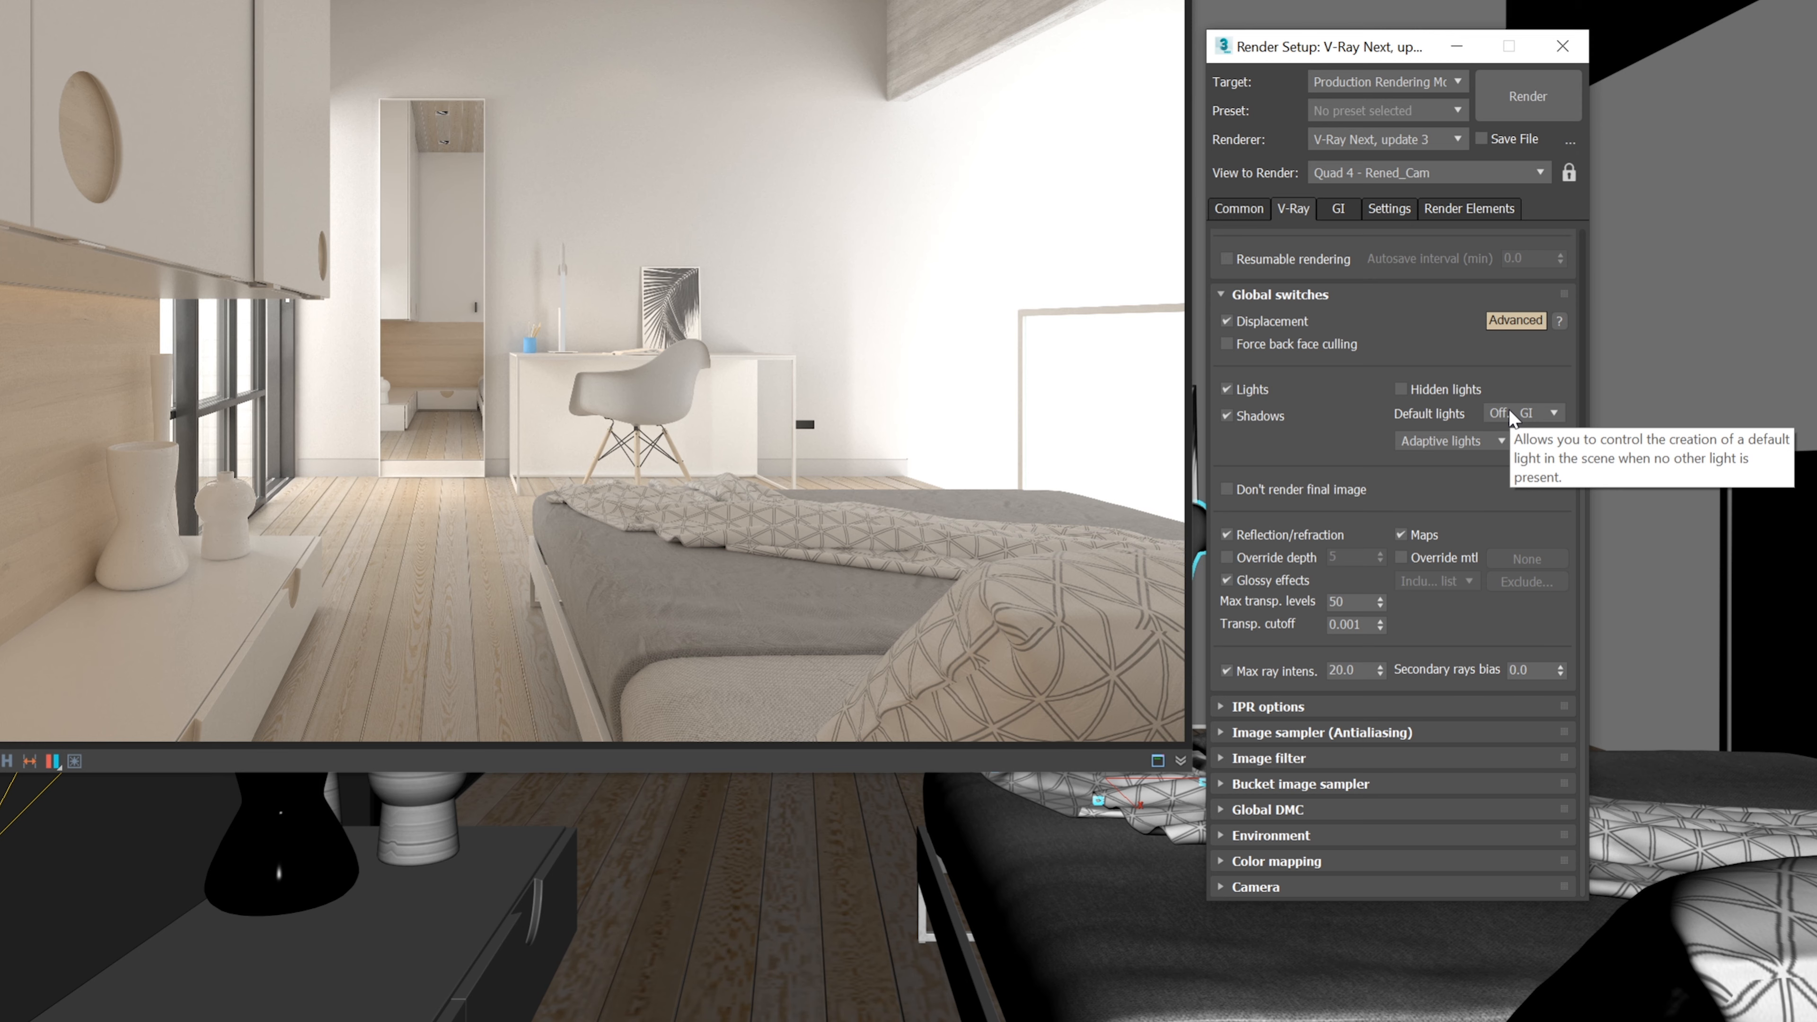
left_click(1465, 444)
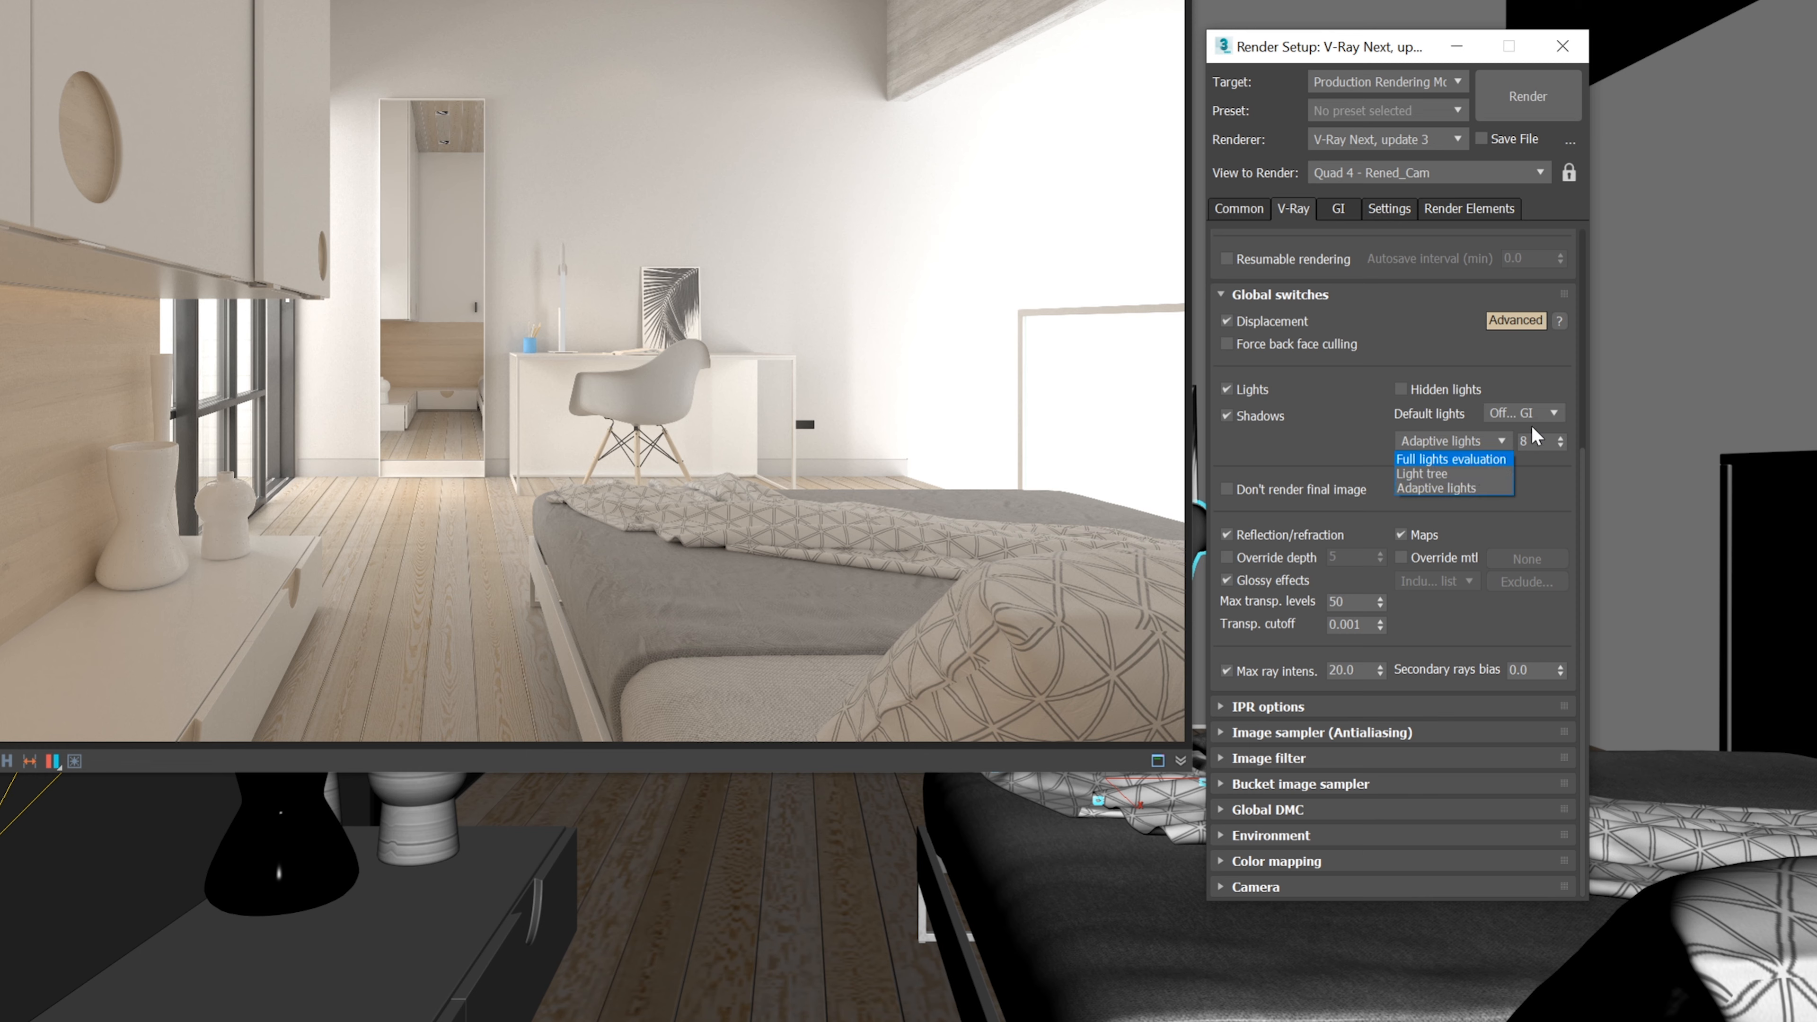
left_click(1352, 422)
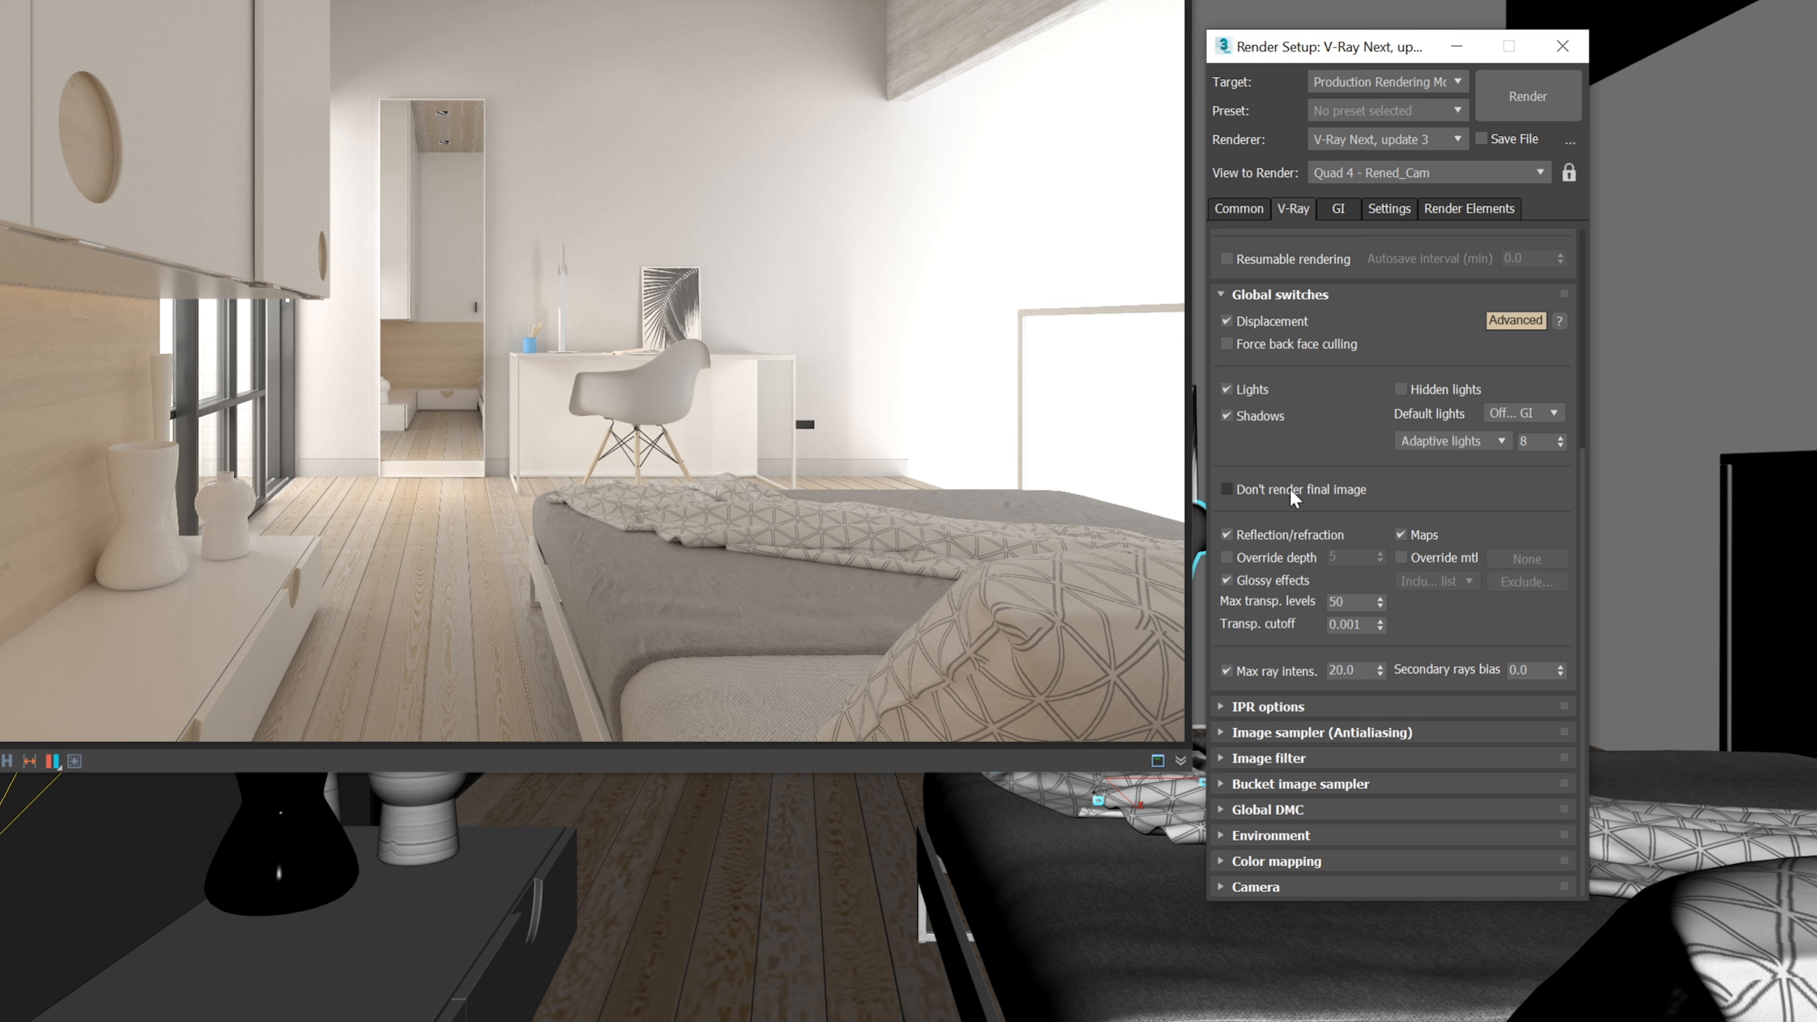
mouse_move(1296, 495)
mouse_move(1409, 566)
Enable Override mtl in the global switches and assign a new VRayMtl as the override material.
left_click(1399, 558)
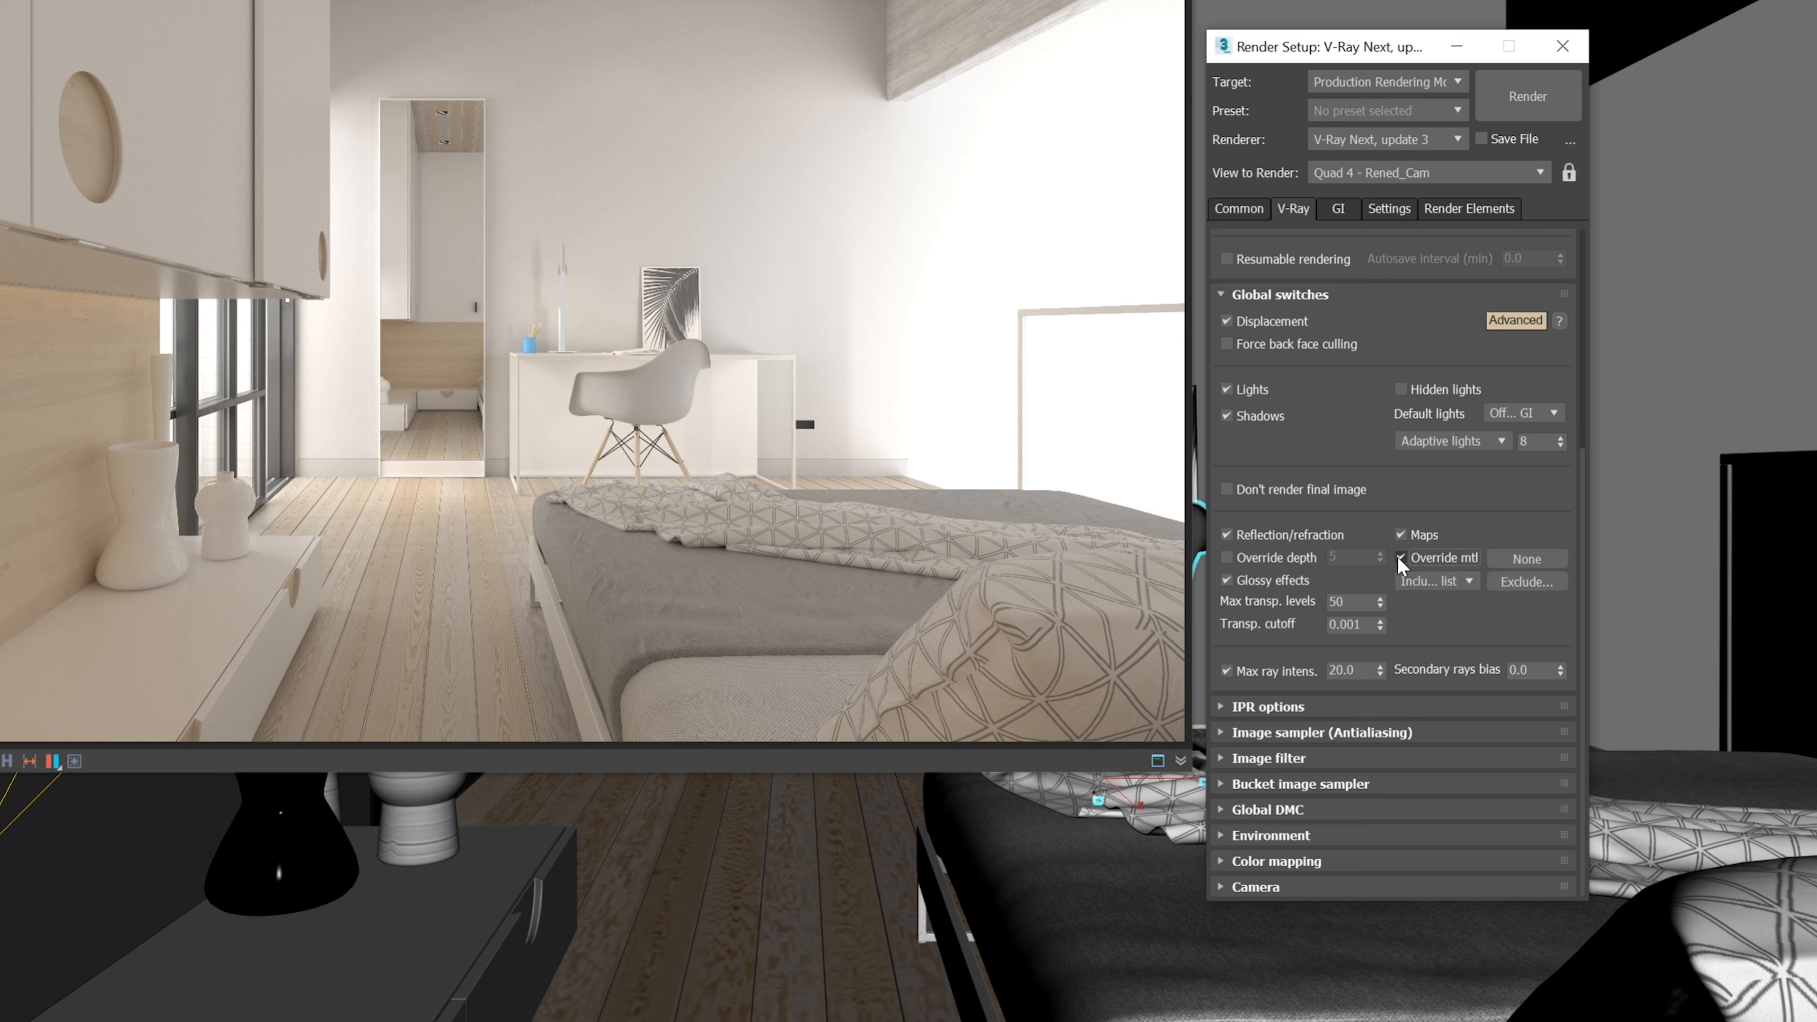
left_click(1524, 558)
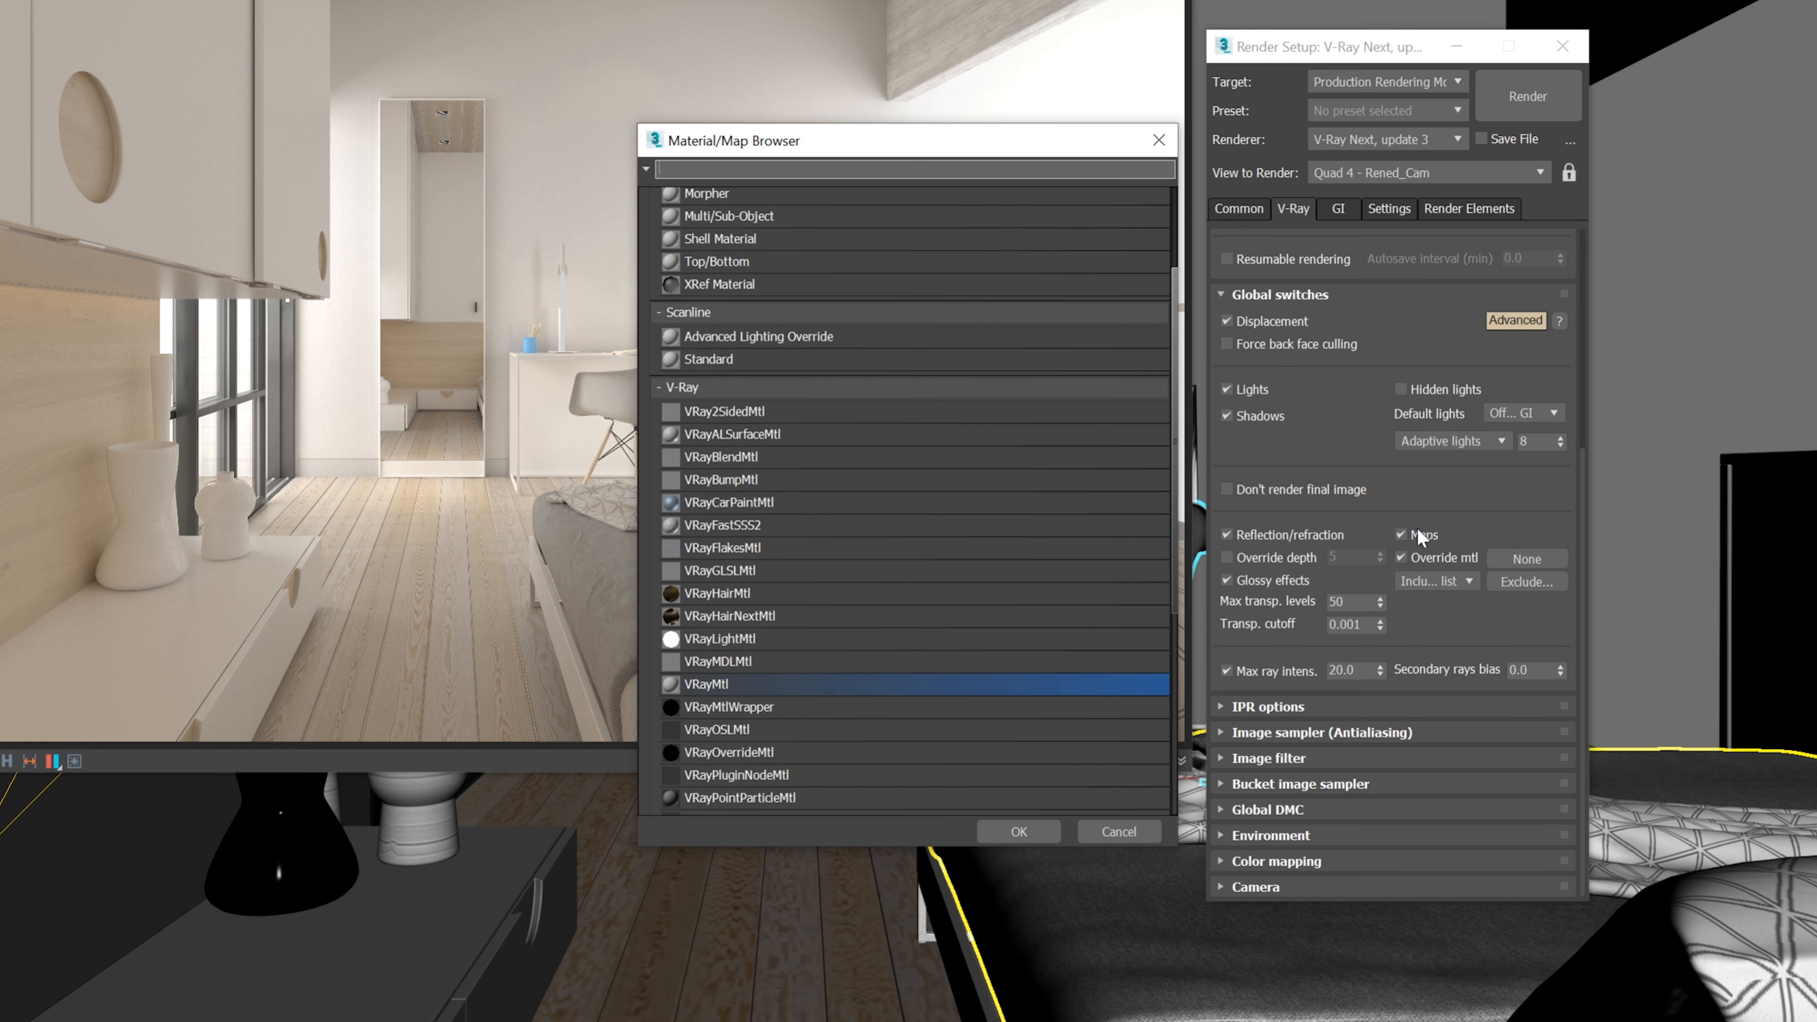
double_click(742, 680)
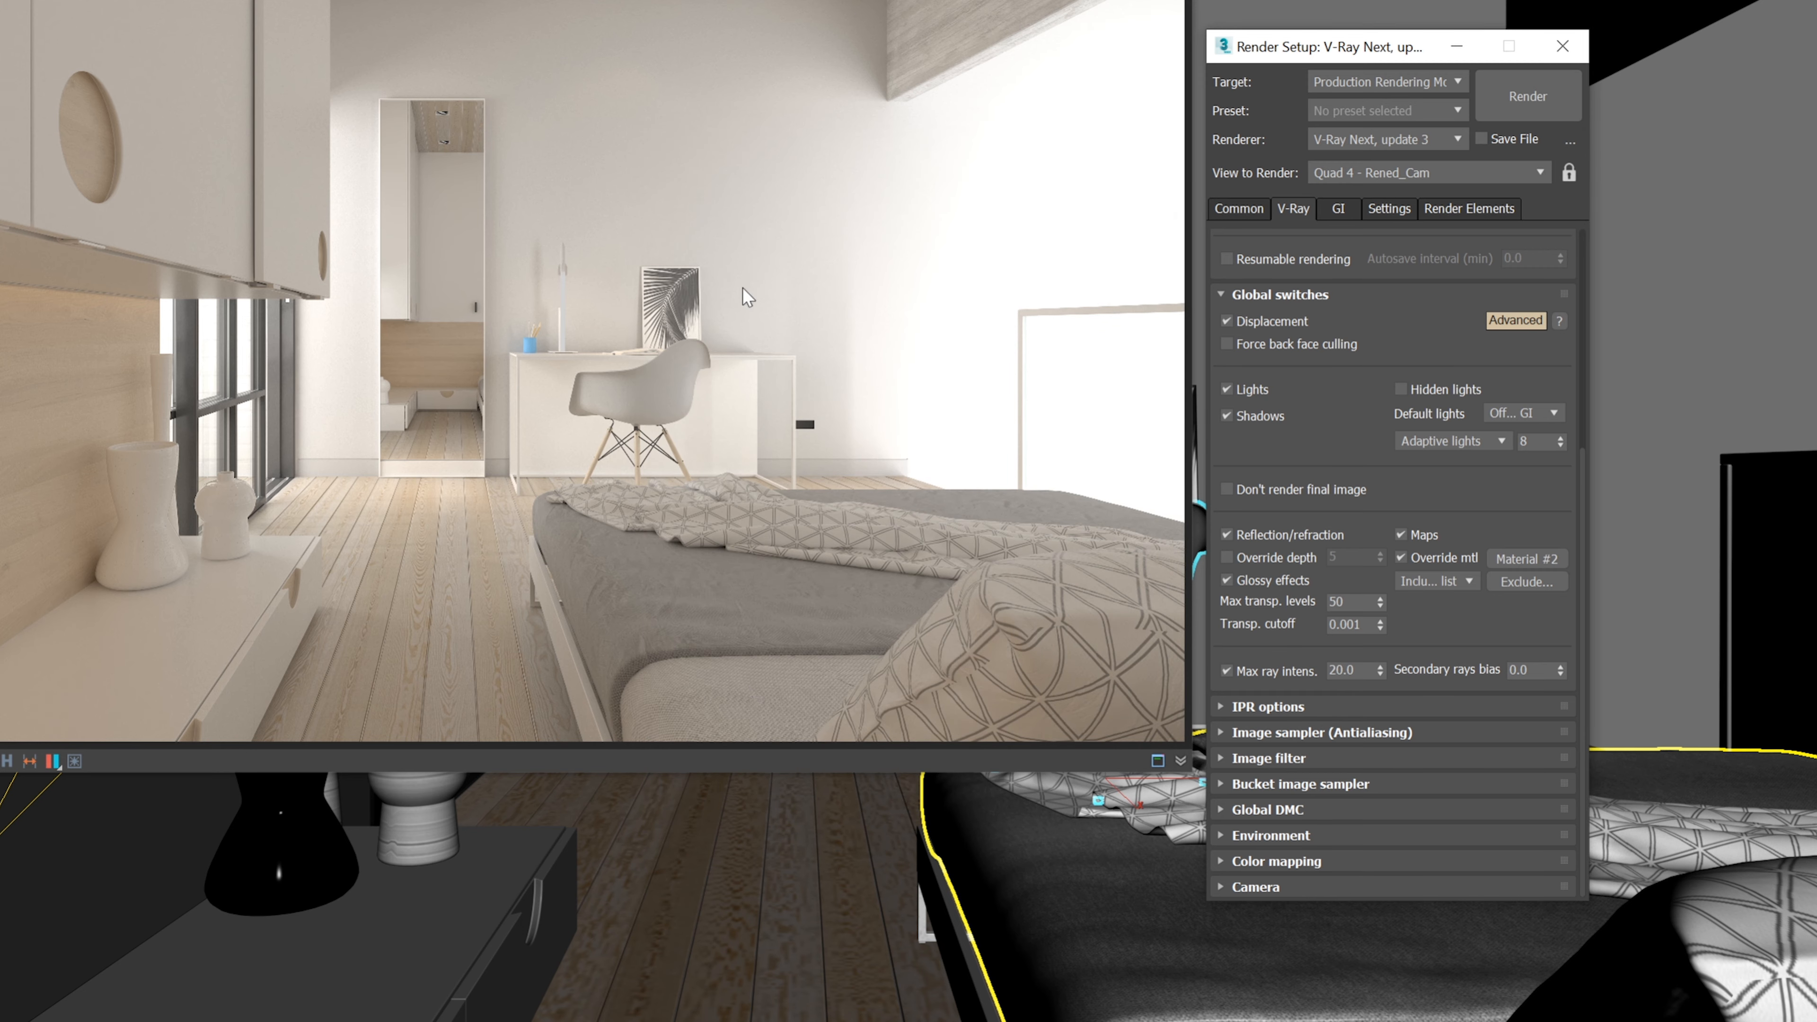
Place the override material in the second Material Editor slot as an instance.
key("m")
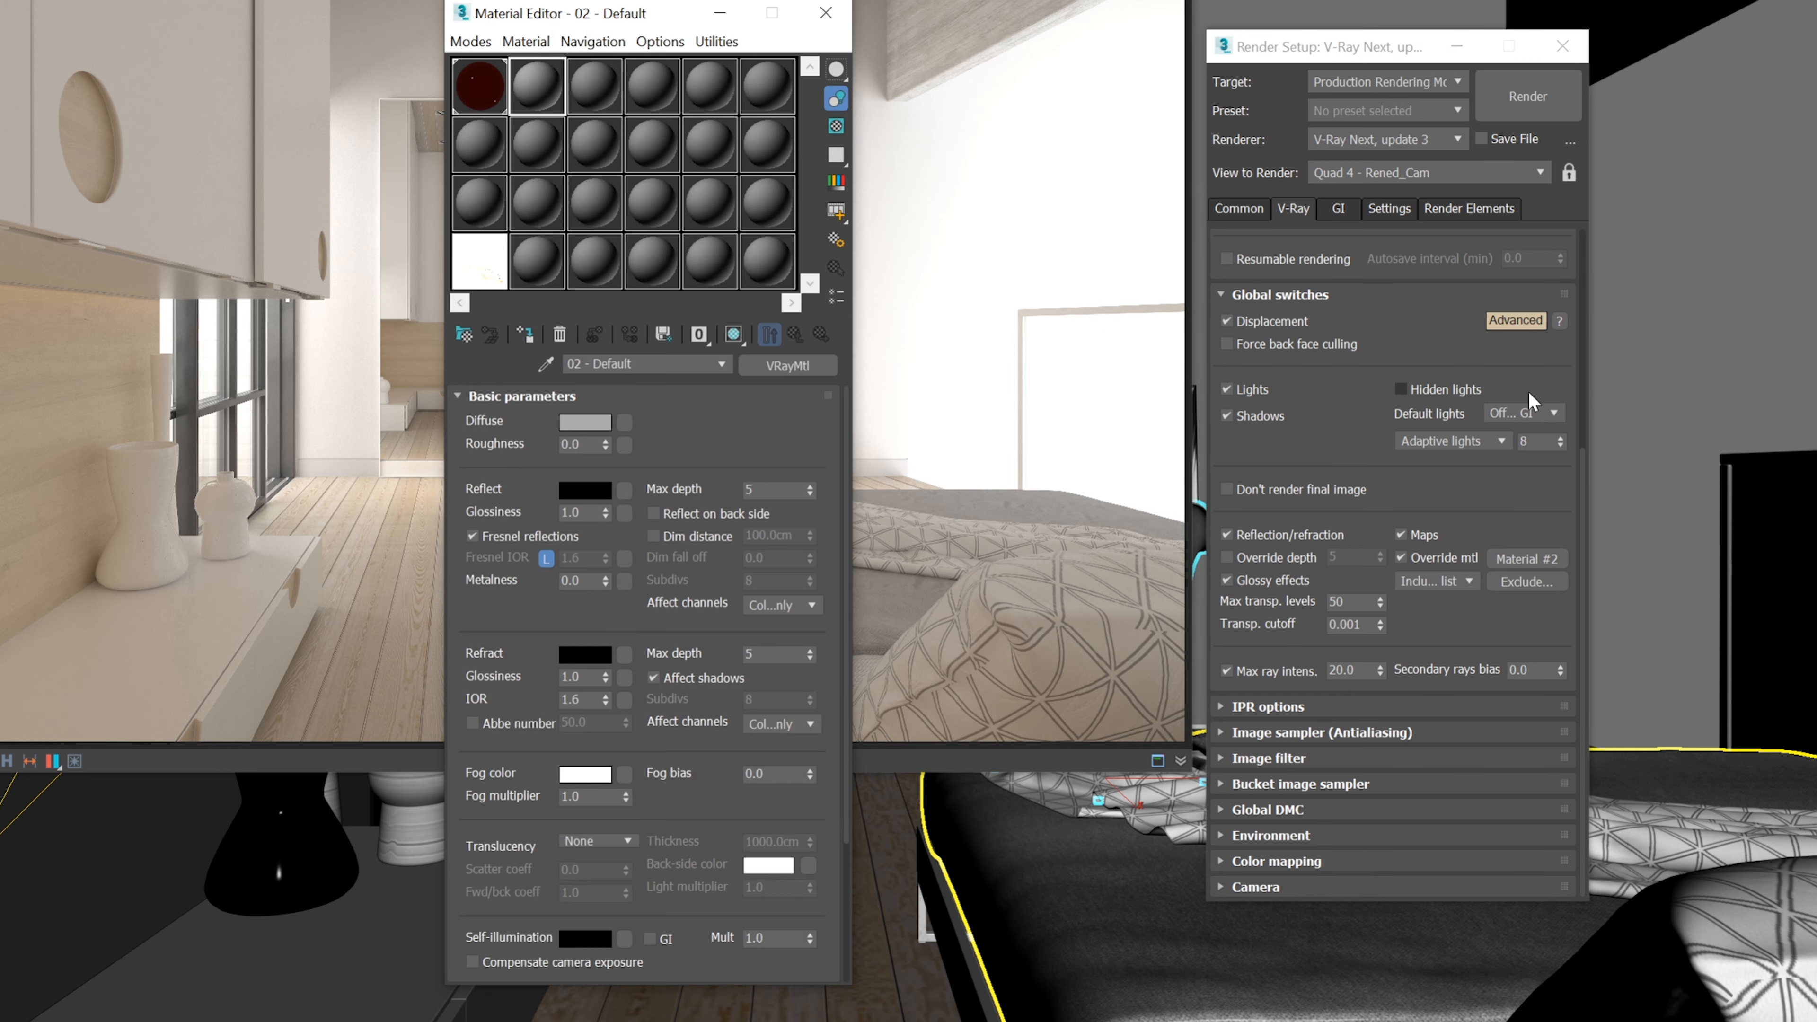
left_click_drag(1522, 555, 538, 80)
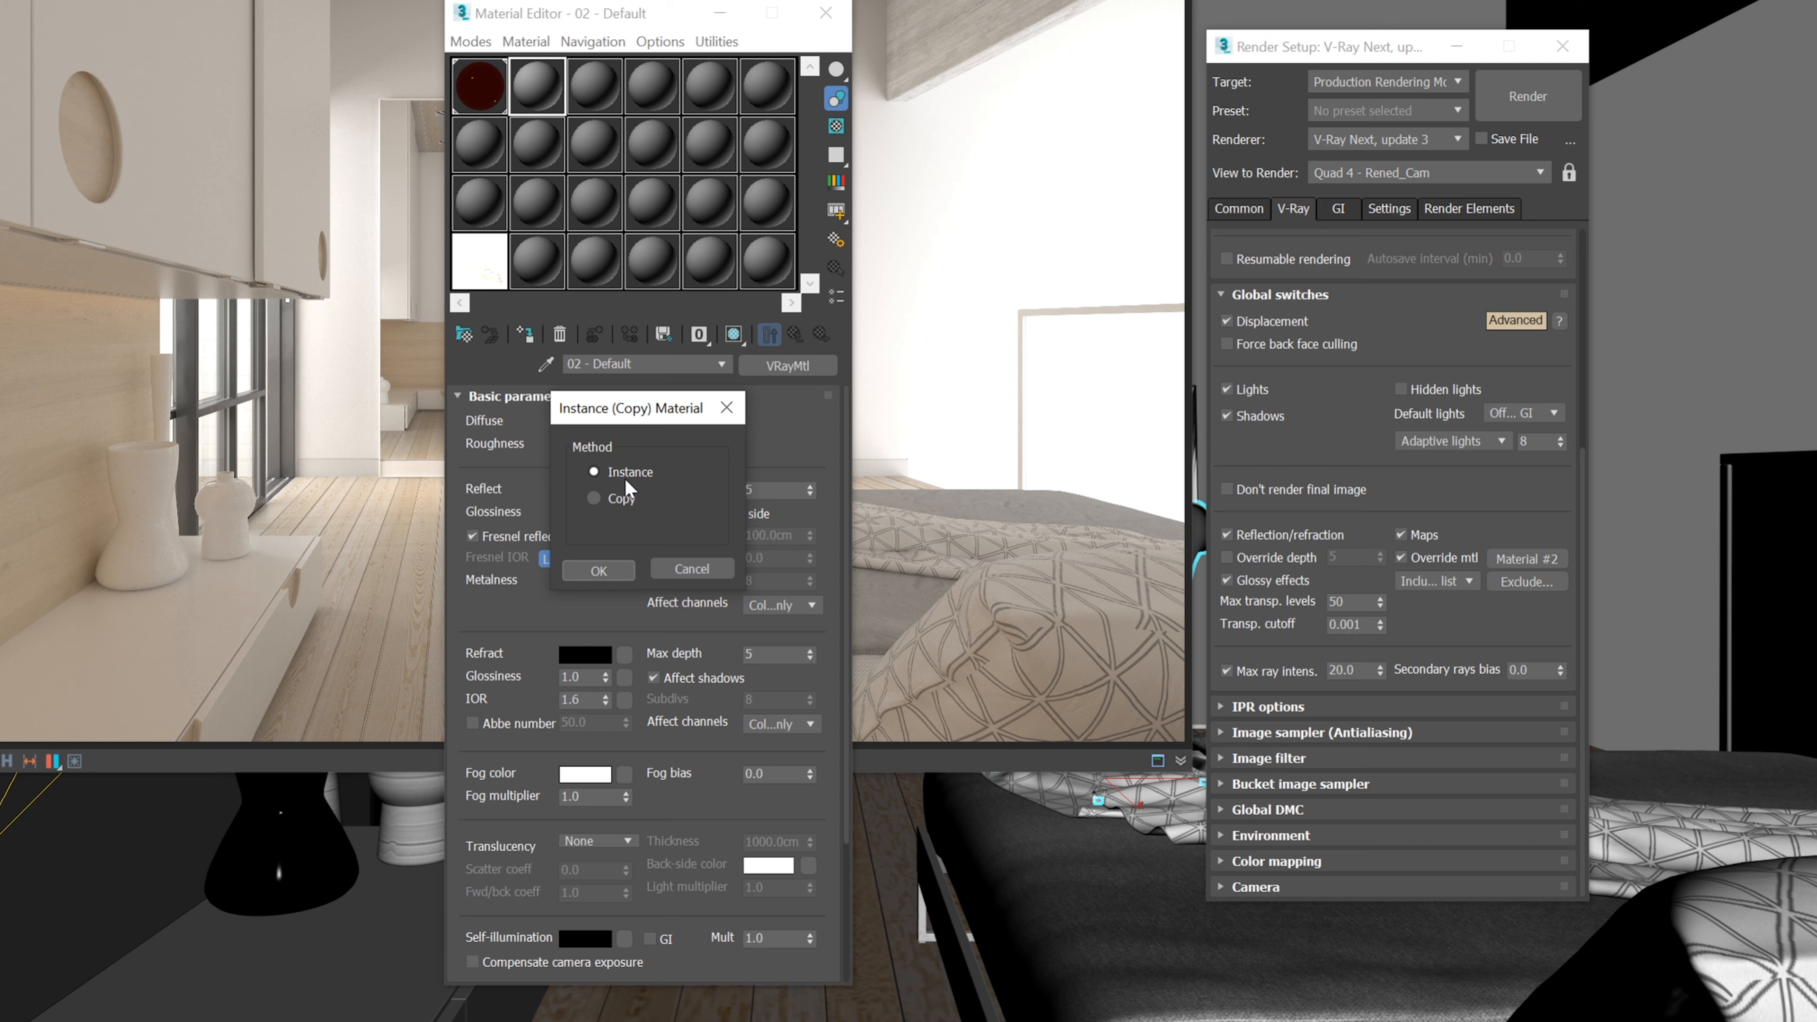
left_click(595, 569)
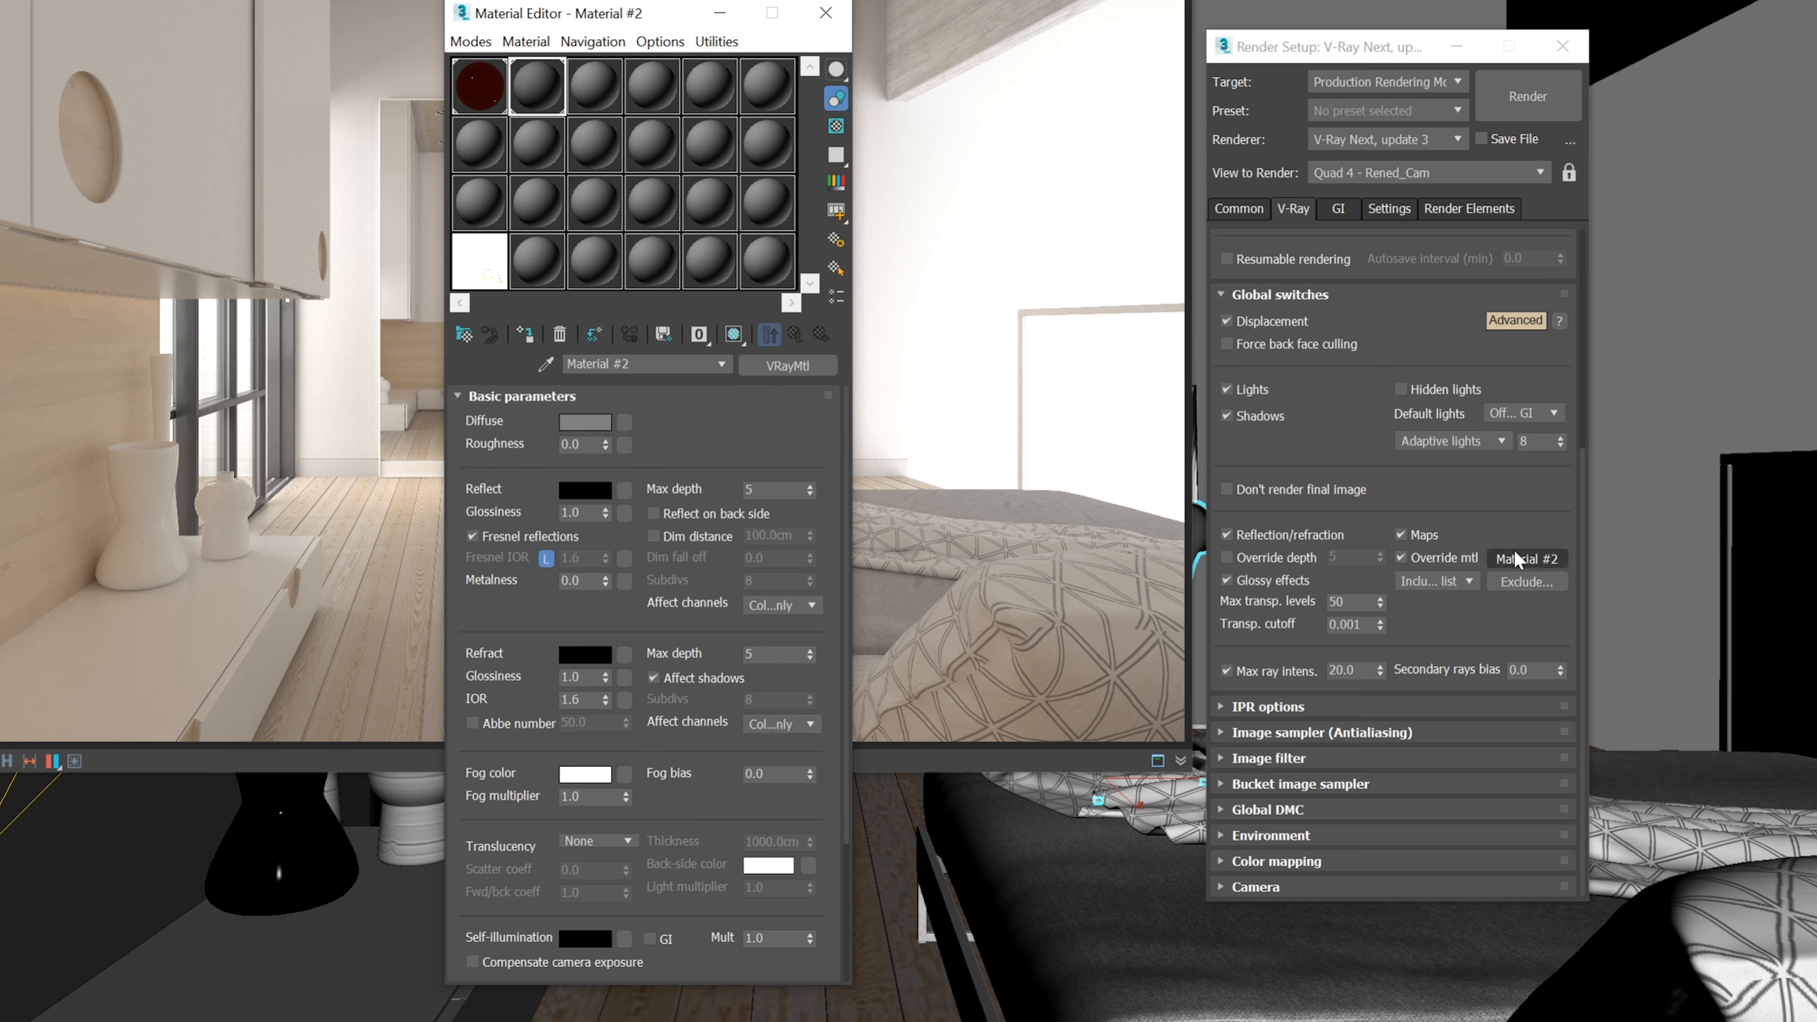
Lighten the override material's diffuse colour to a grey of value 173, and close the Material Editor.
left_click(585, 422)
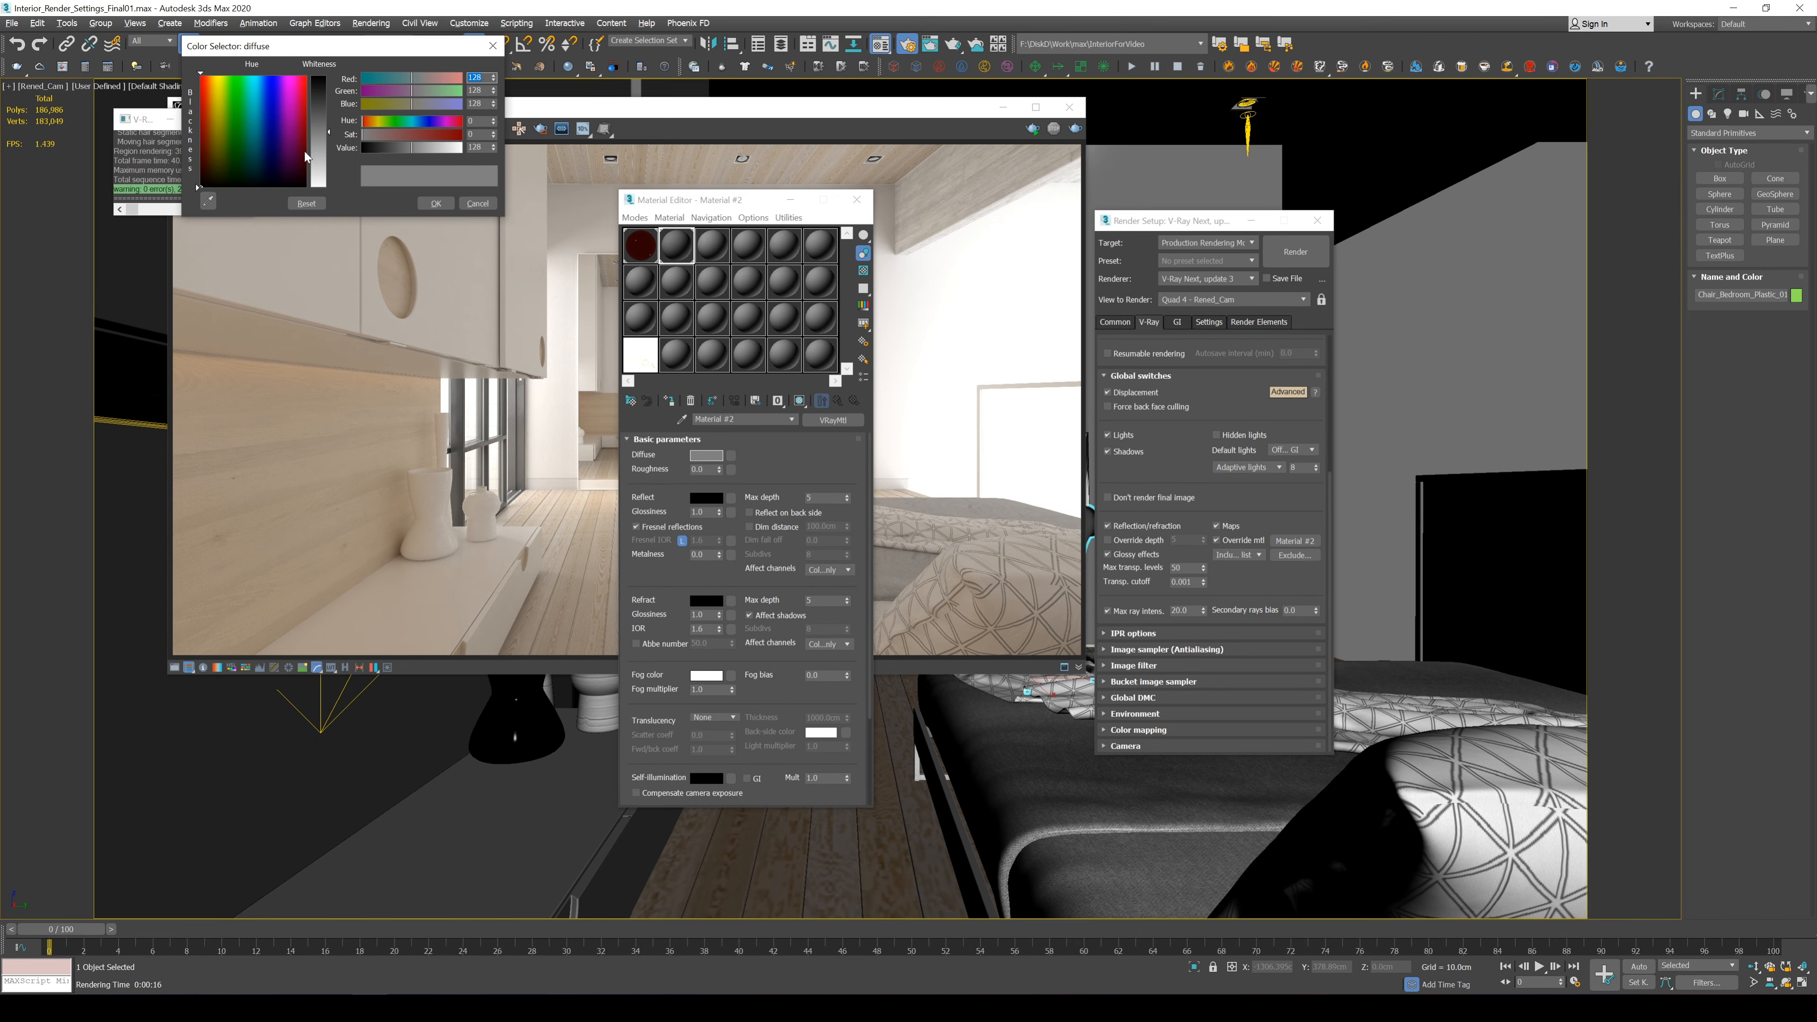
left_click_drag(326, 134, 326, 157)
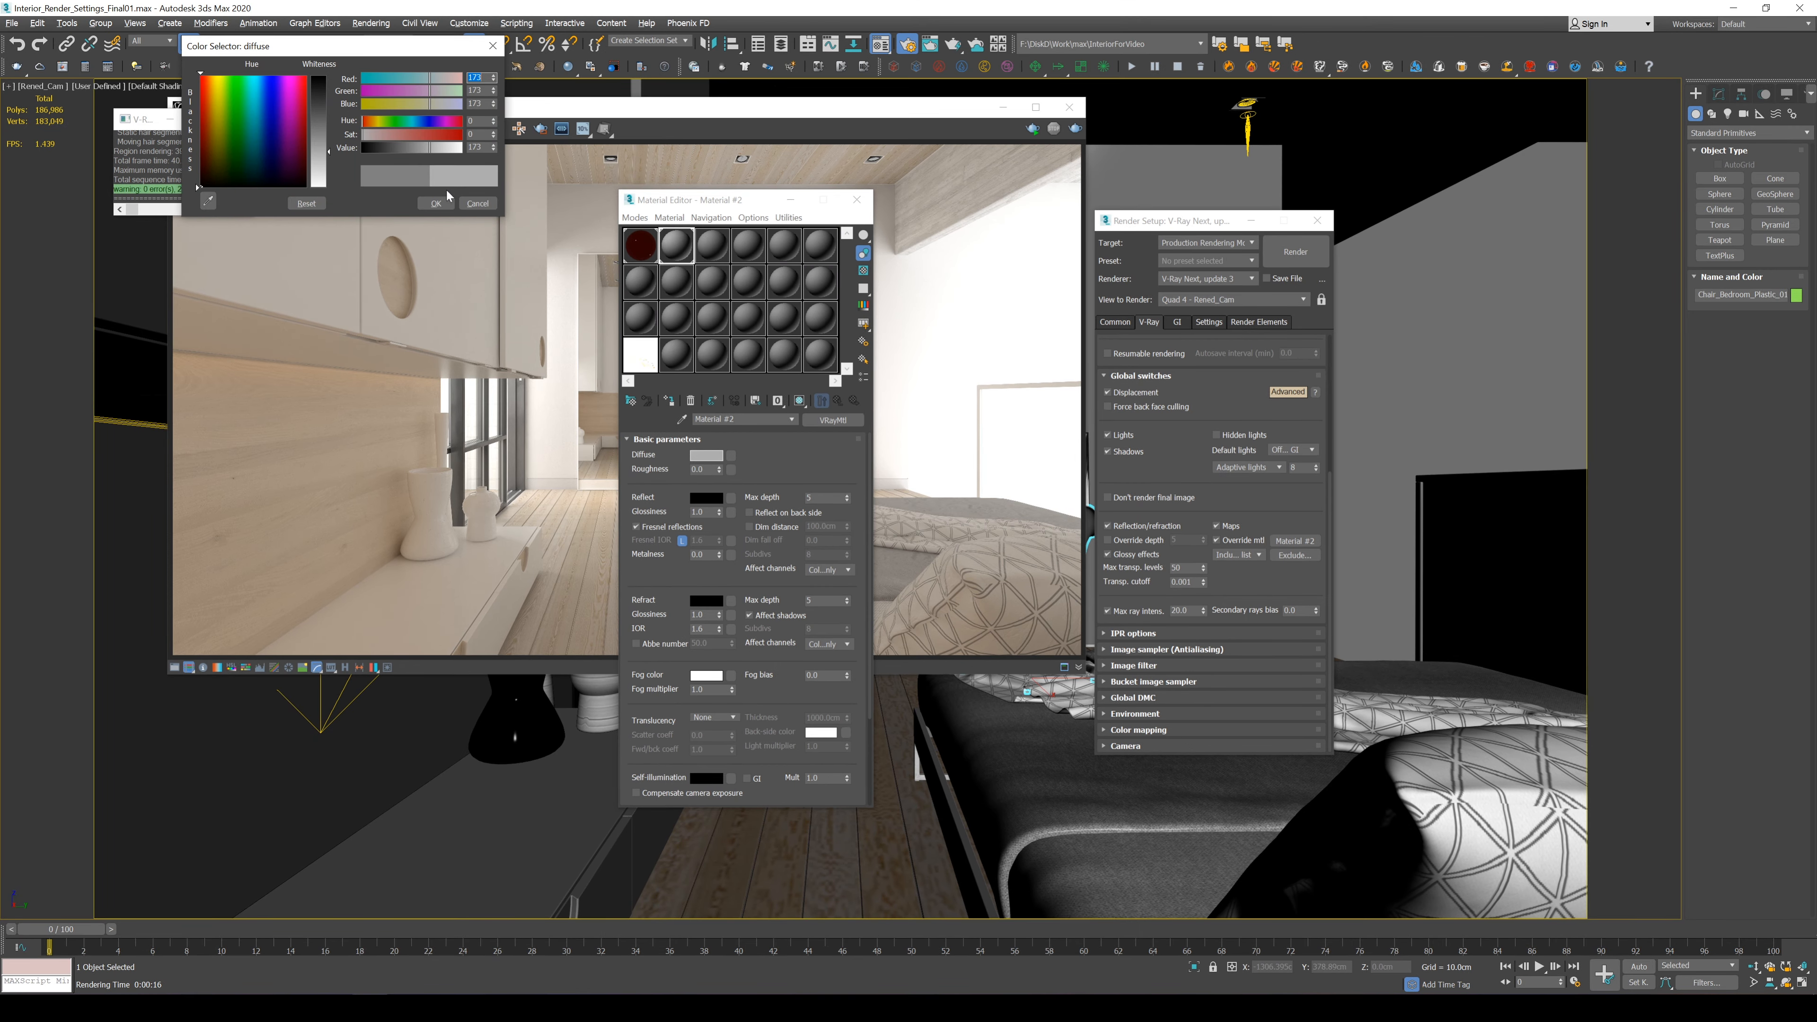
left_click(443, 204)
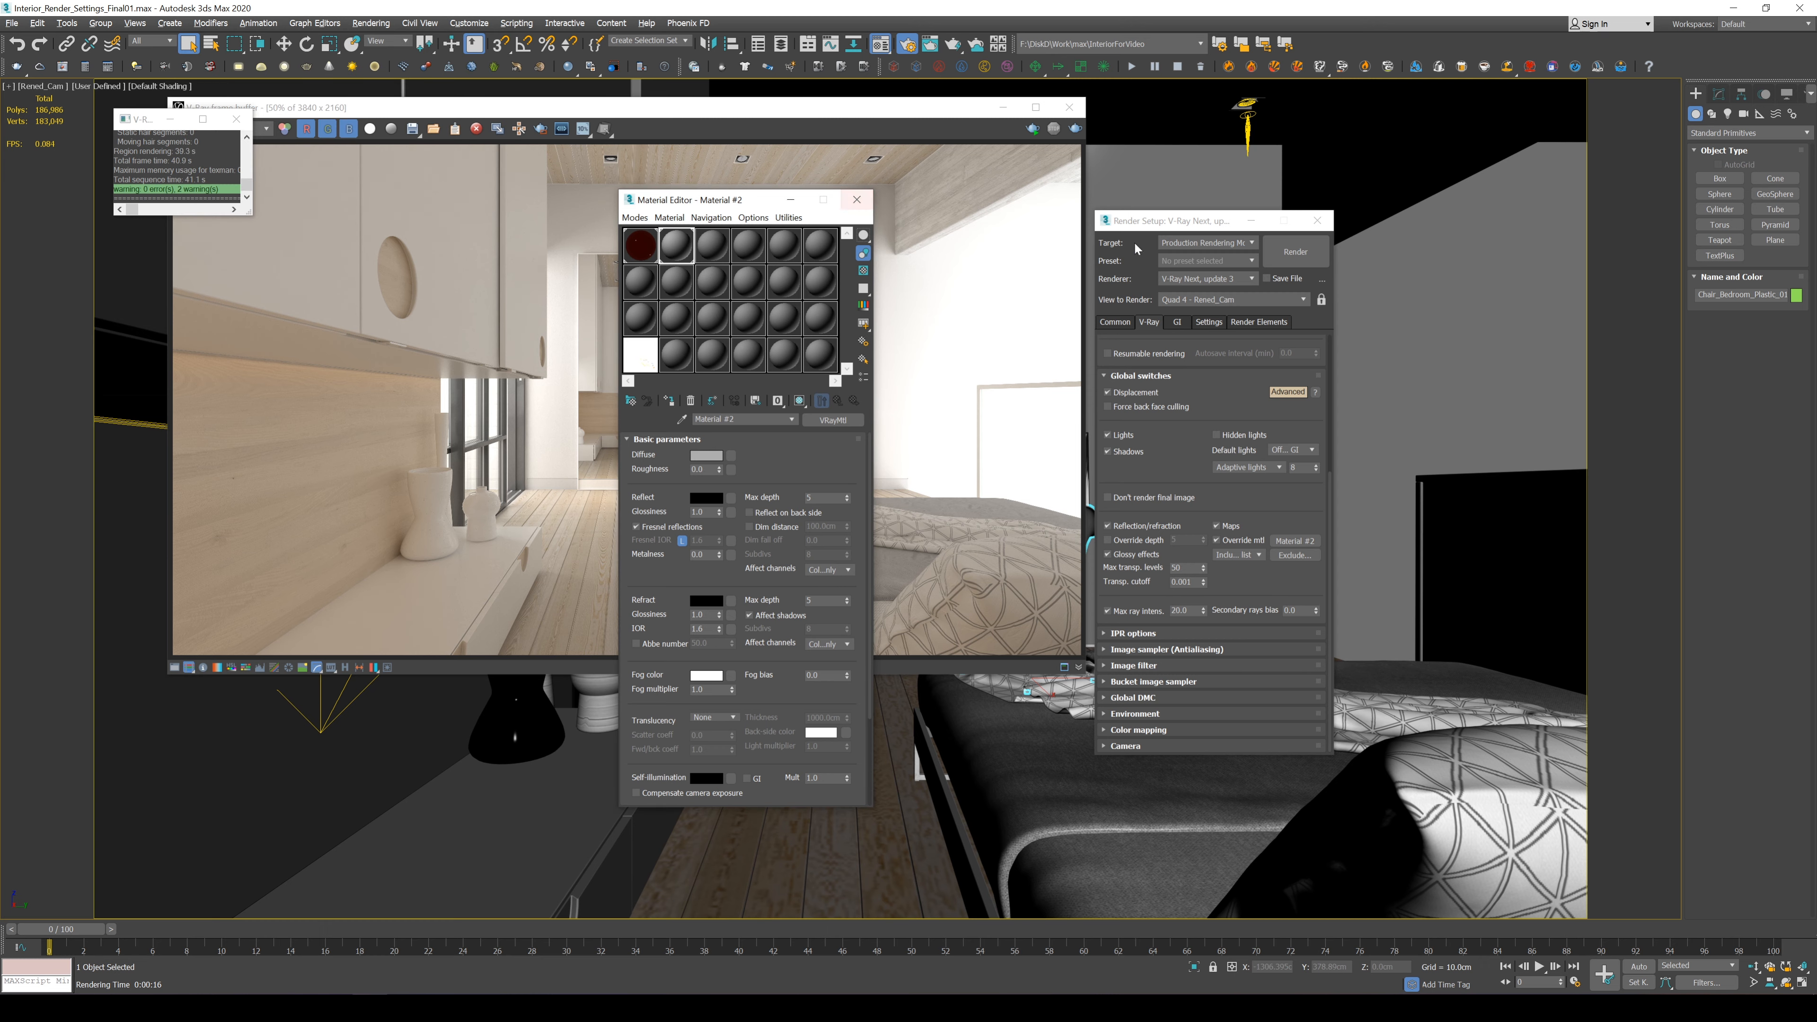
left_click(856, 200)
Render the bedroom with the grey override material, and turn the material override off.
left_click(963, 122)
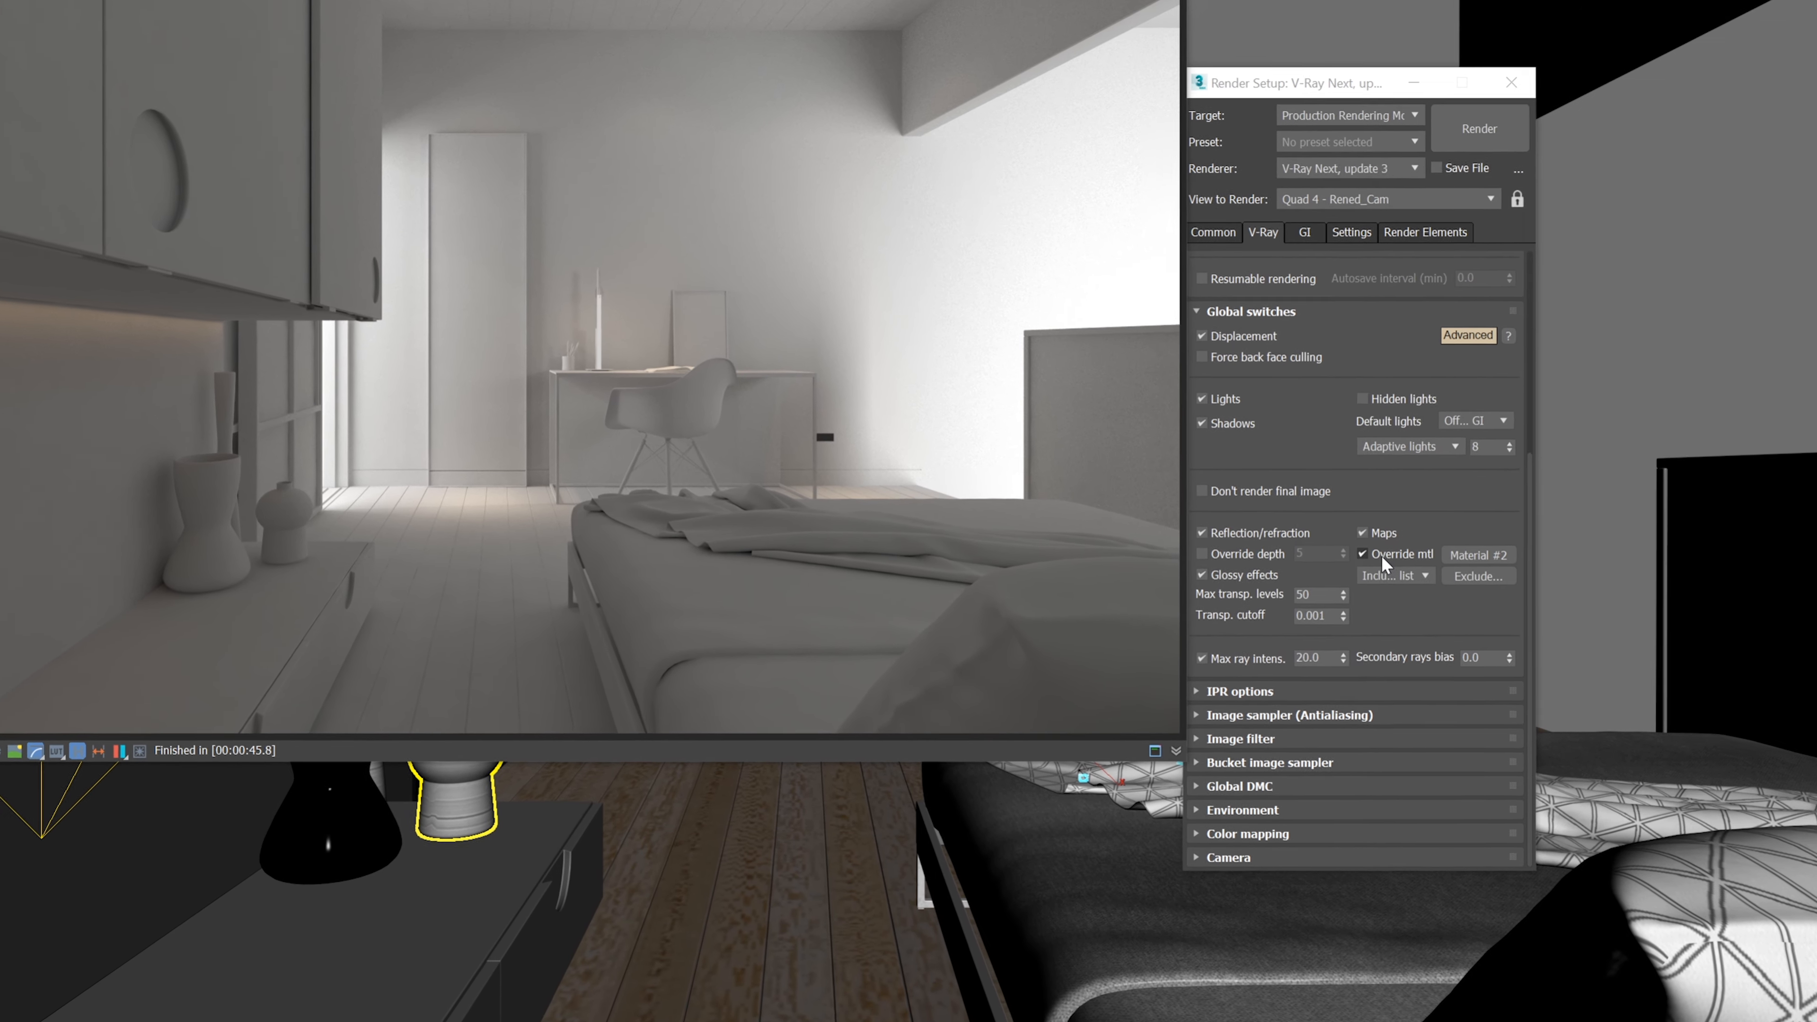
left_click(1400, 557)
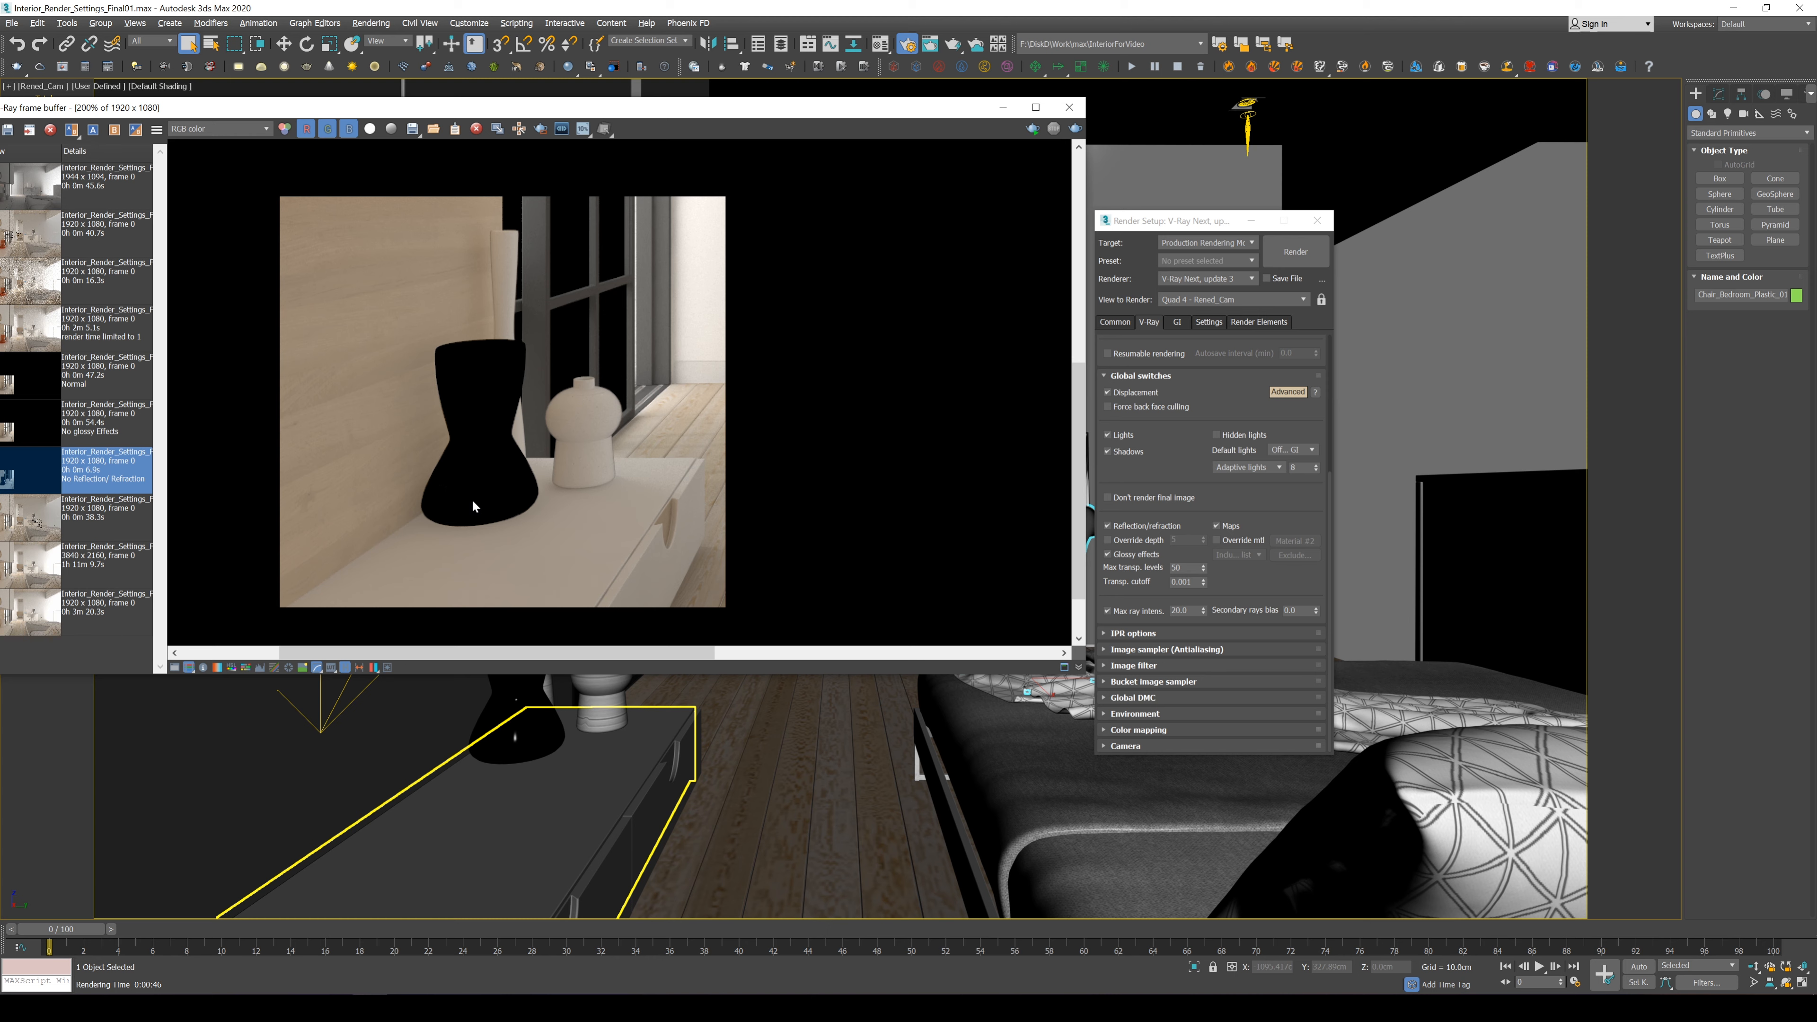
Compare the No glossy Effects render as image A with the Normal render as image B in the frame buffer, sweeping the divider across.
double_click(111, 438)
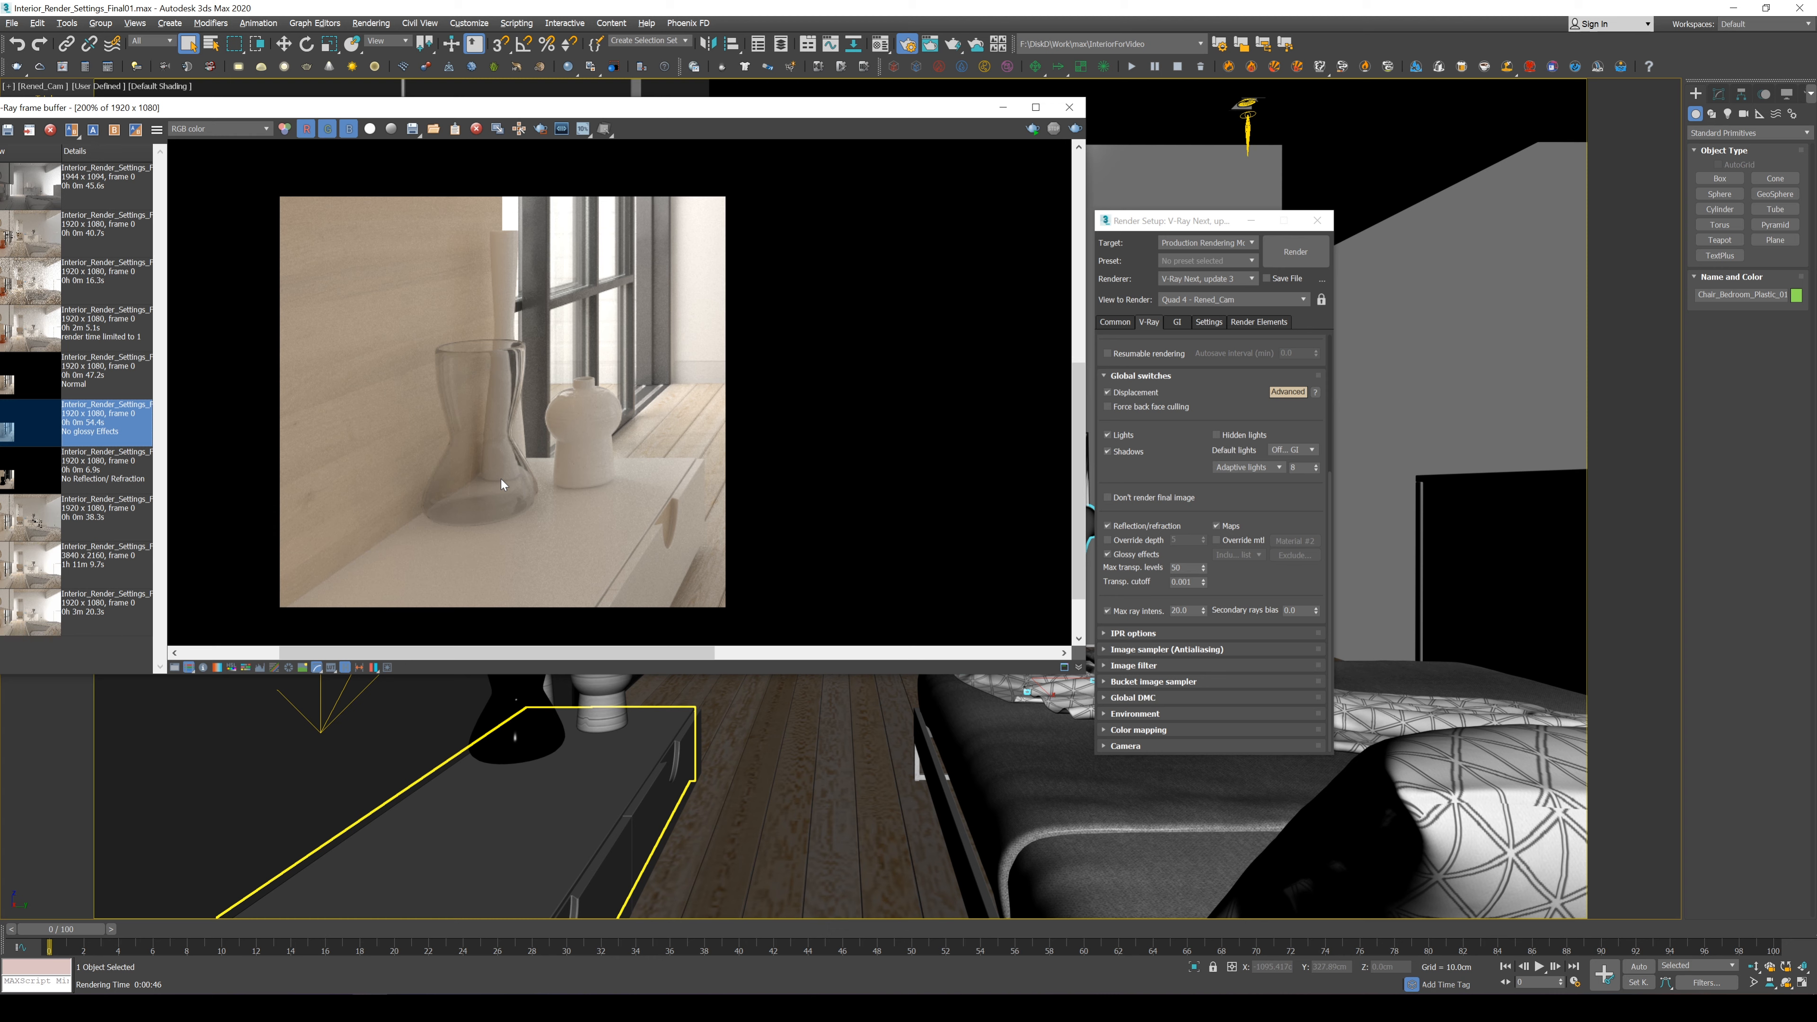
left_click(123, 384)
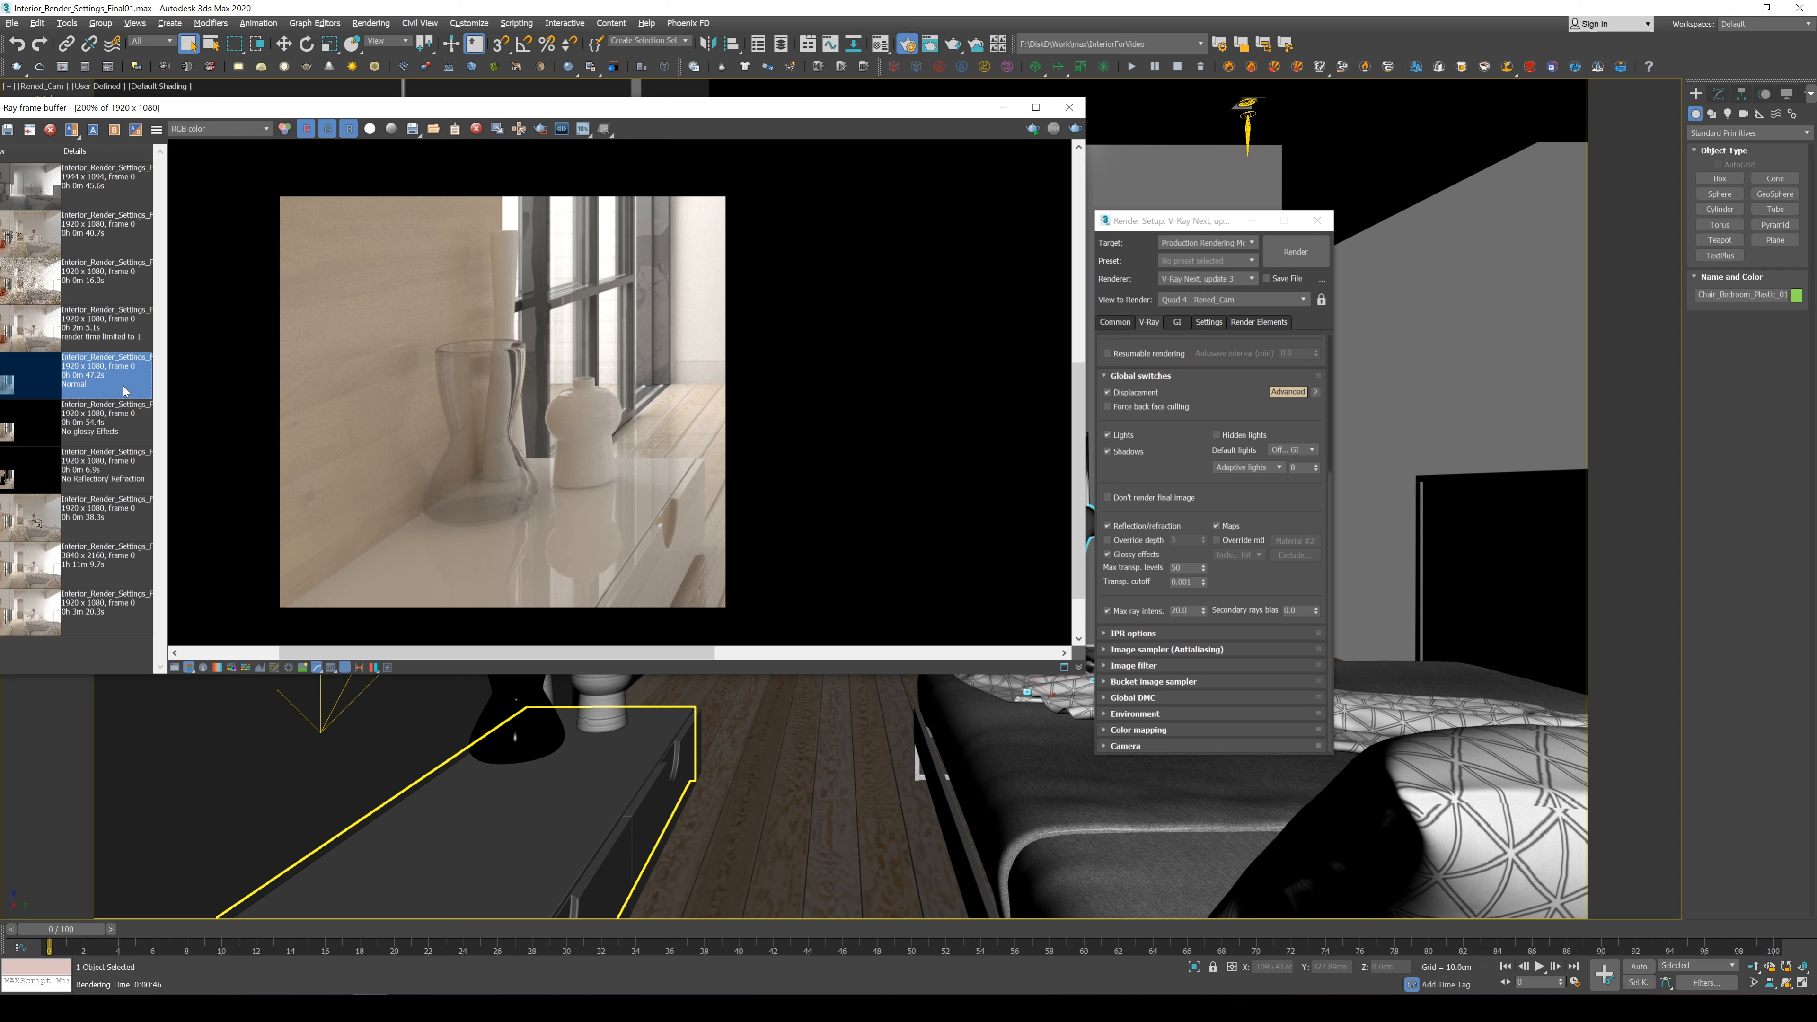
right_click(123, 385)
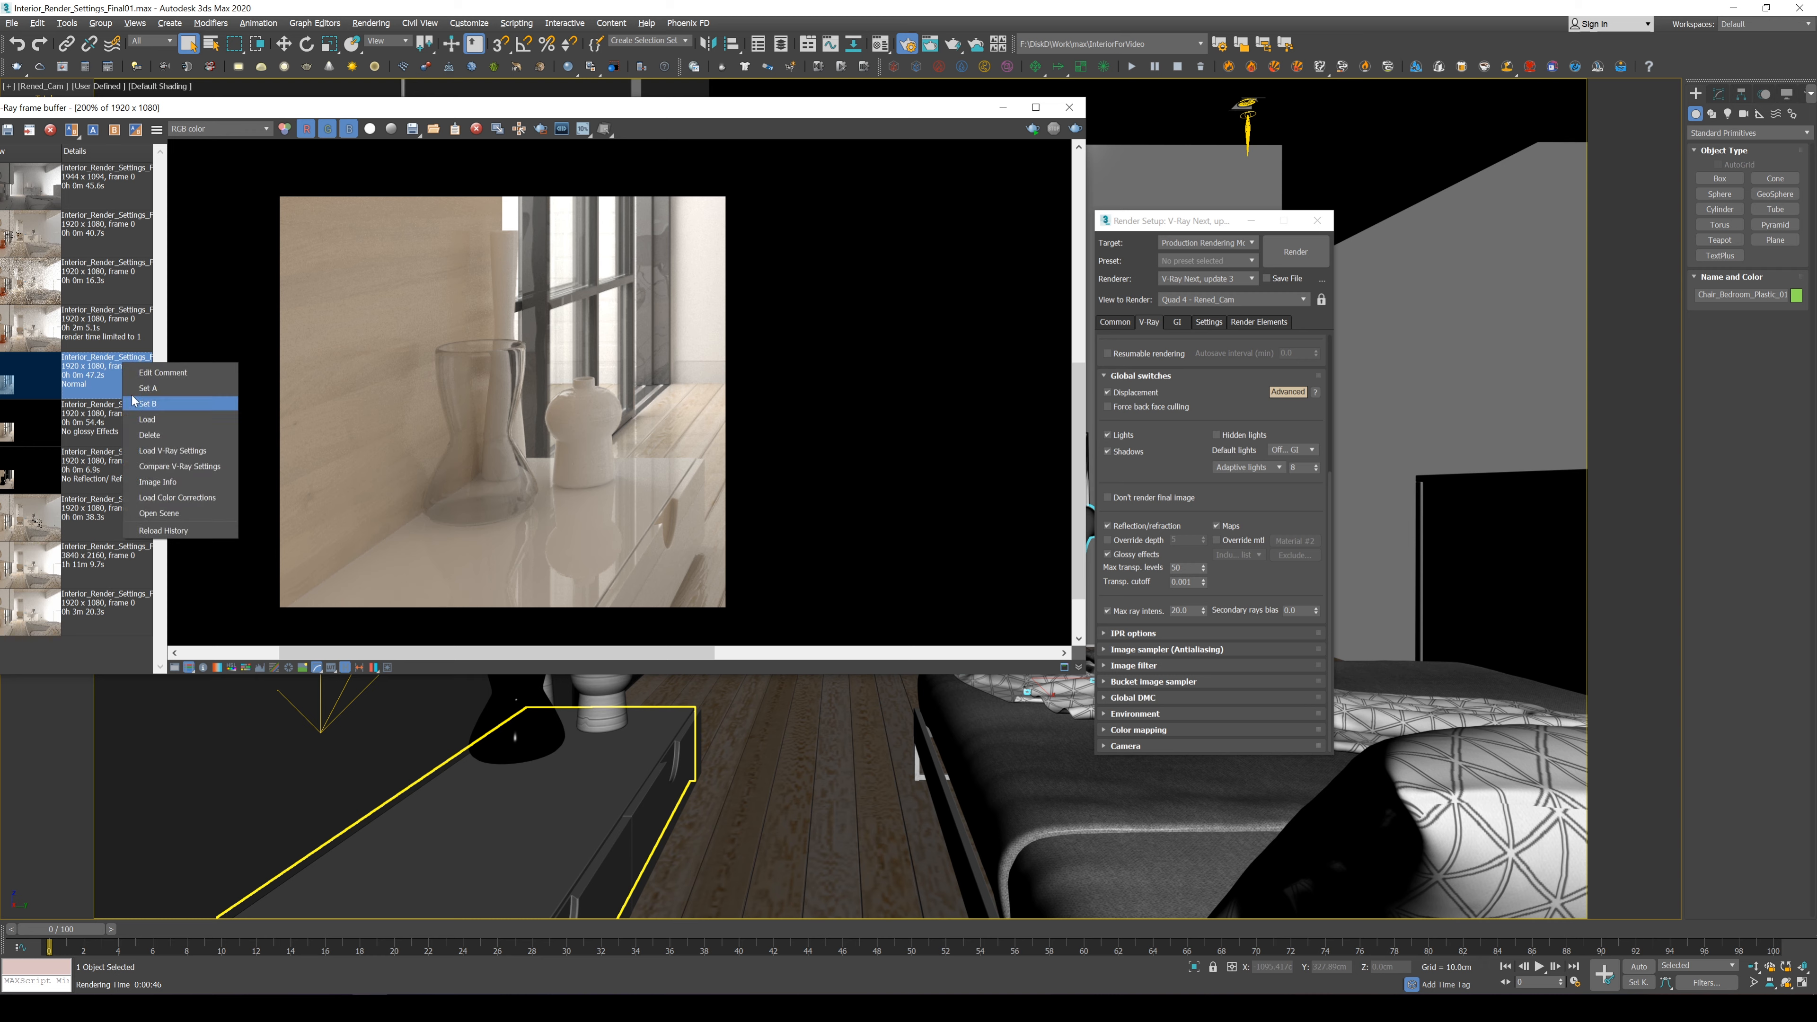
left_click(136, 390)
right_click(114, 429)
left_click(126, 437)
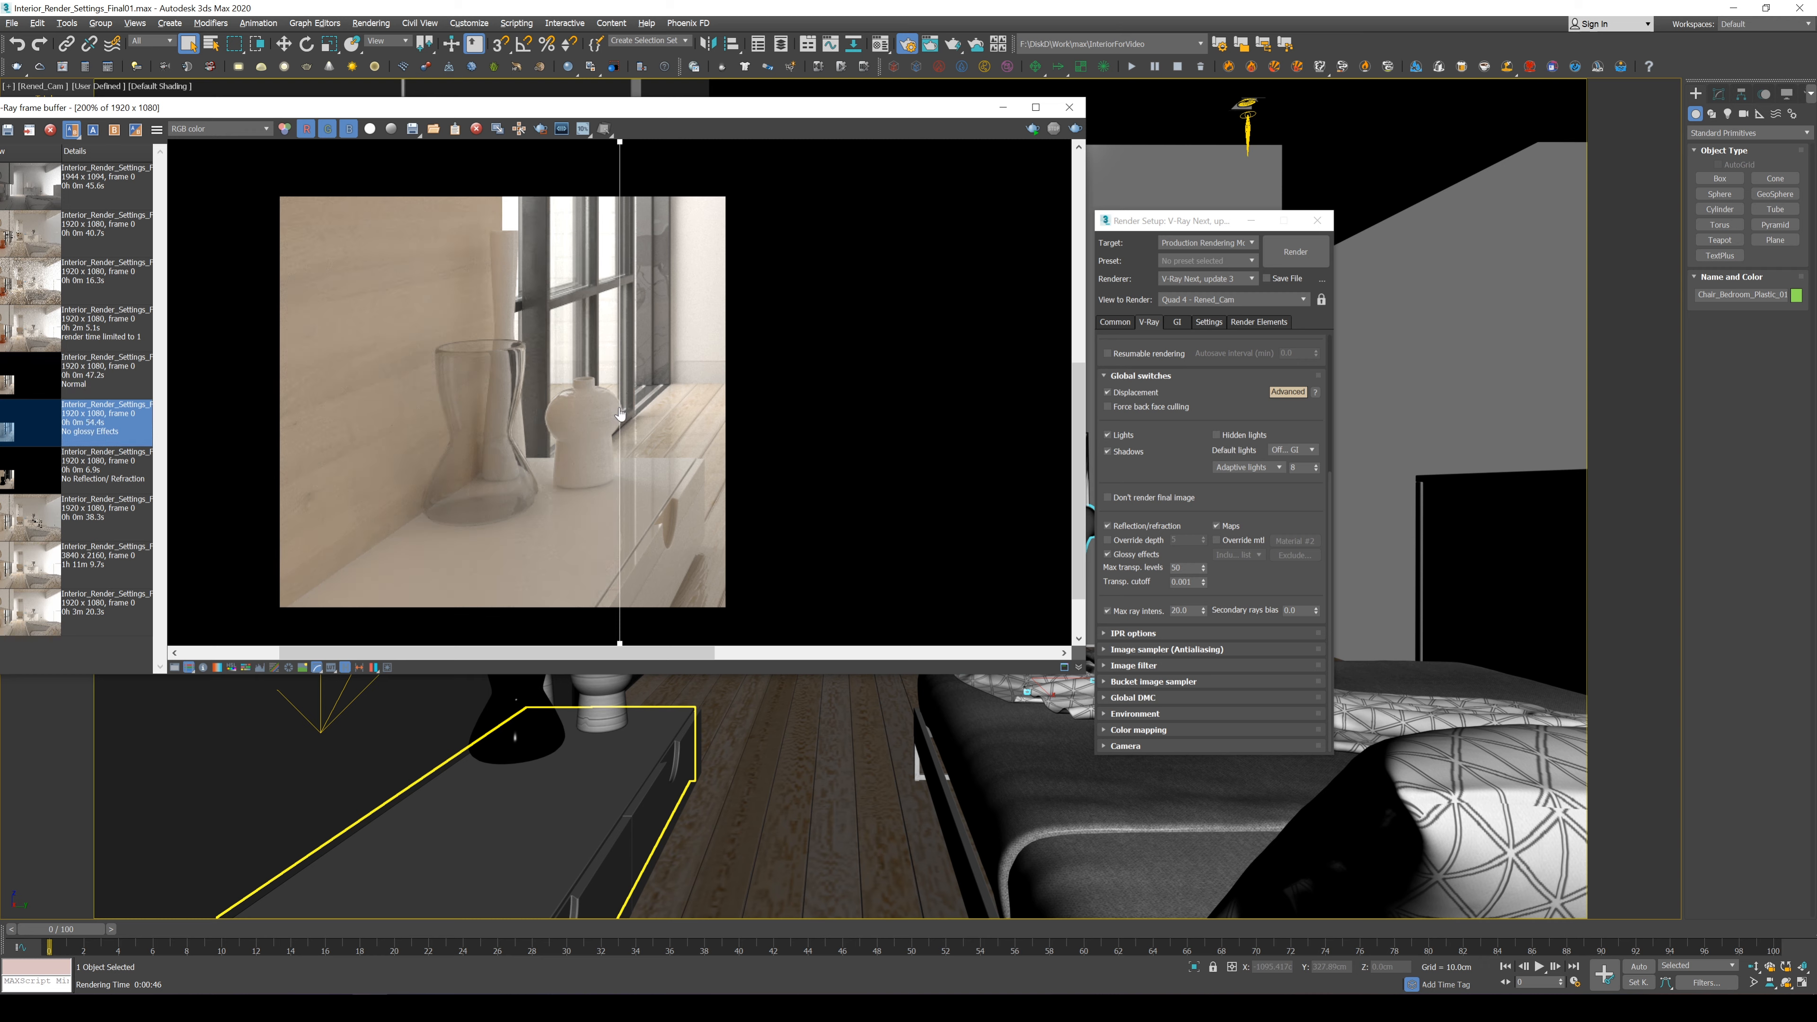
left_click_drag(620, 411, 718, 471)
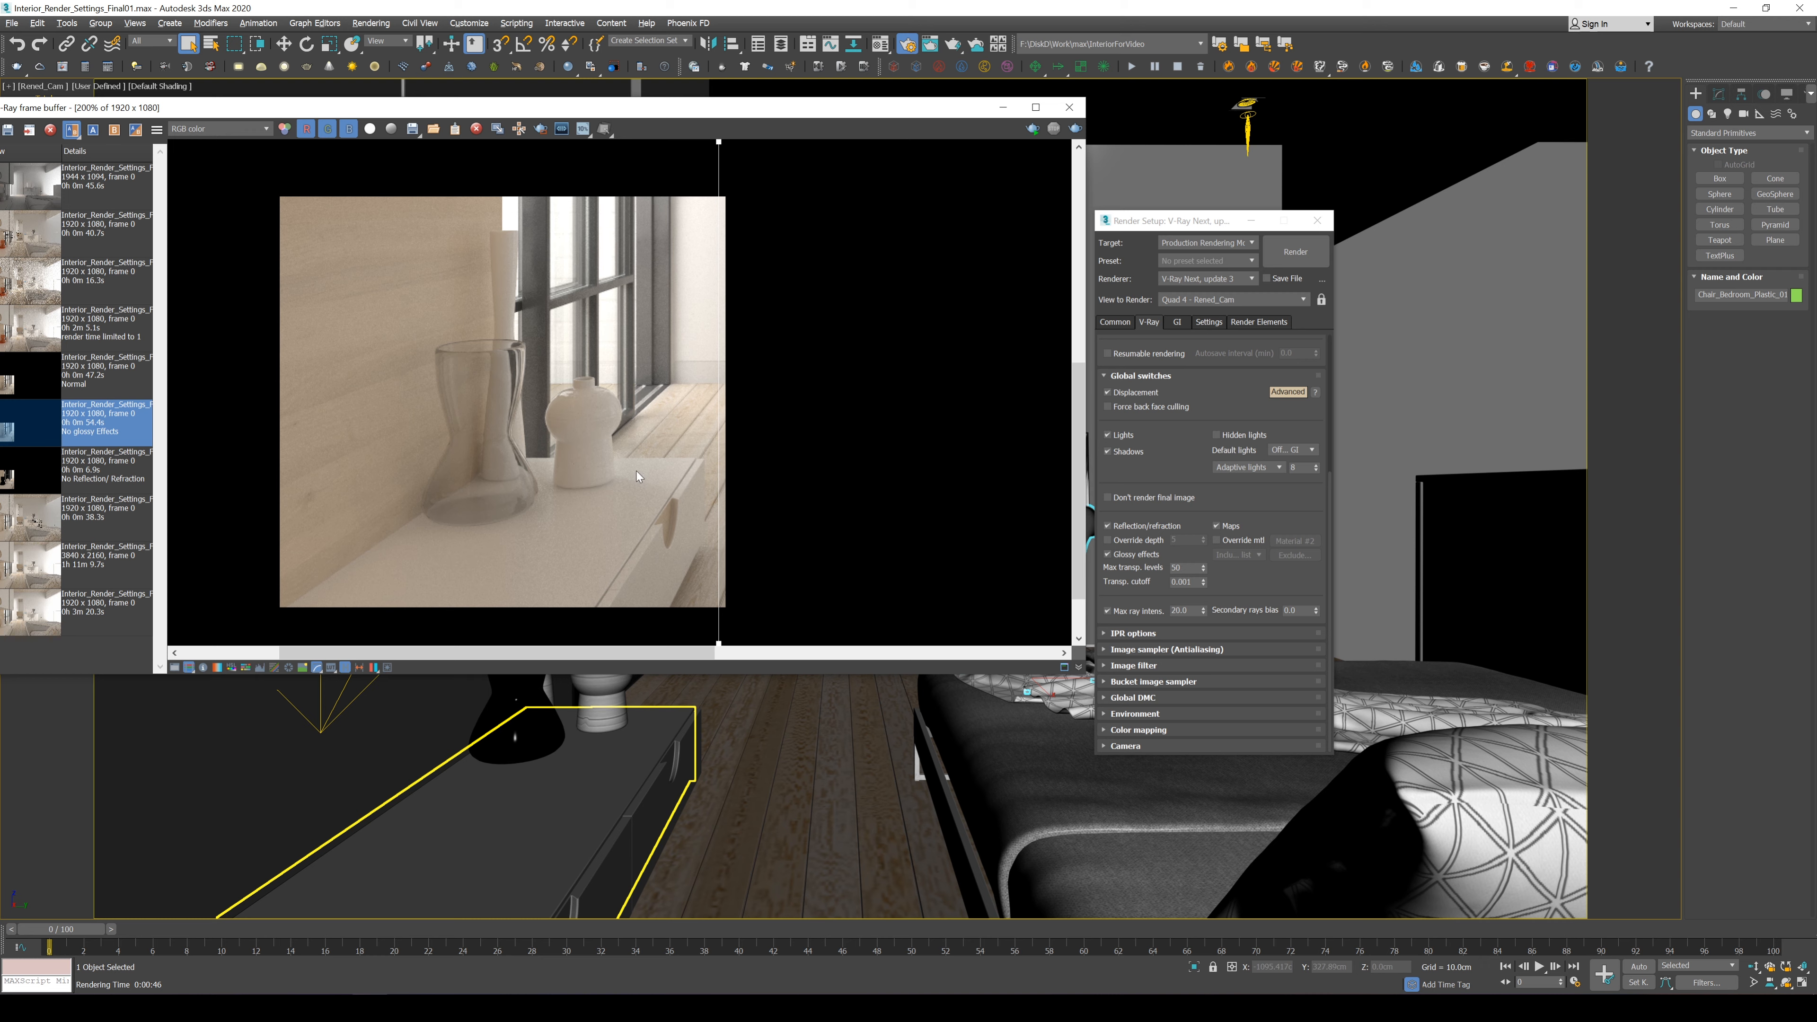
left_click_drag(718, 428, 419, 464)
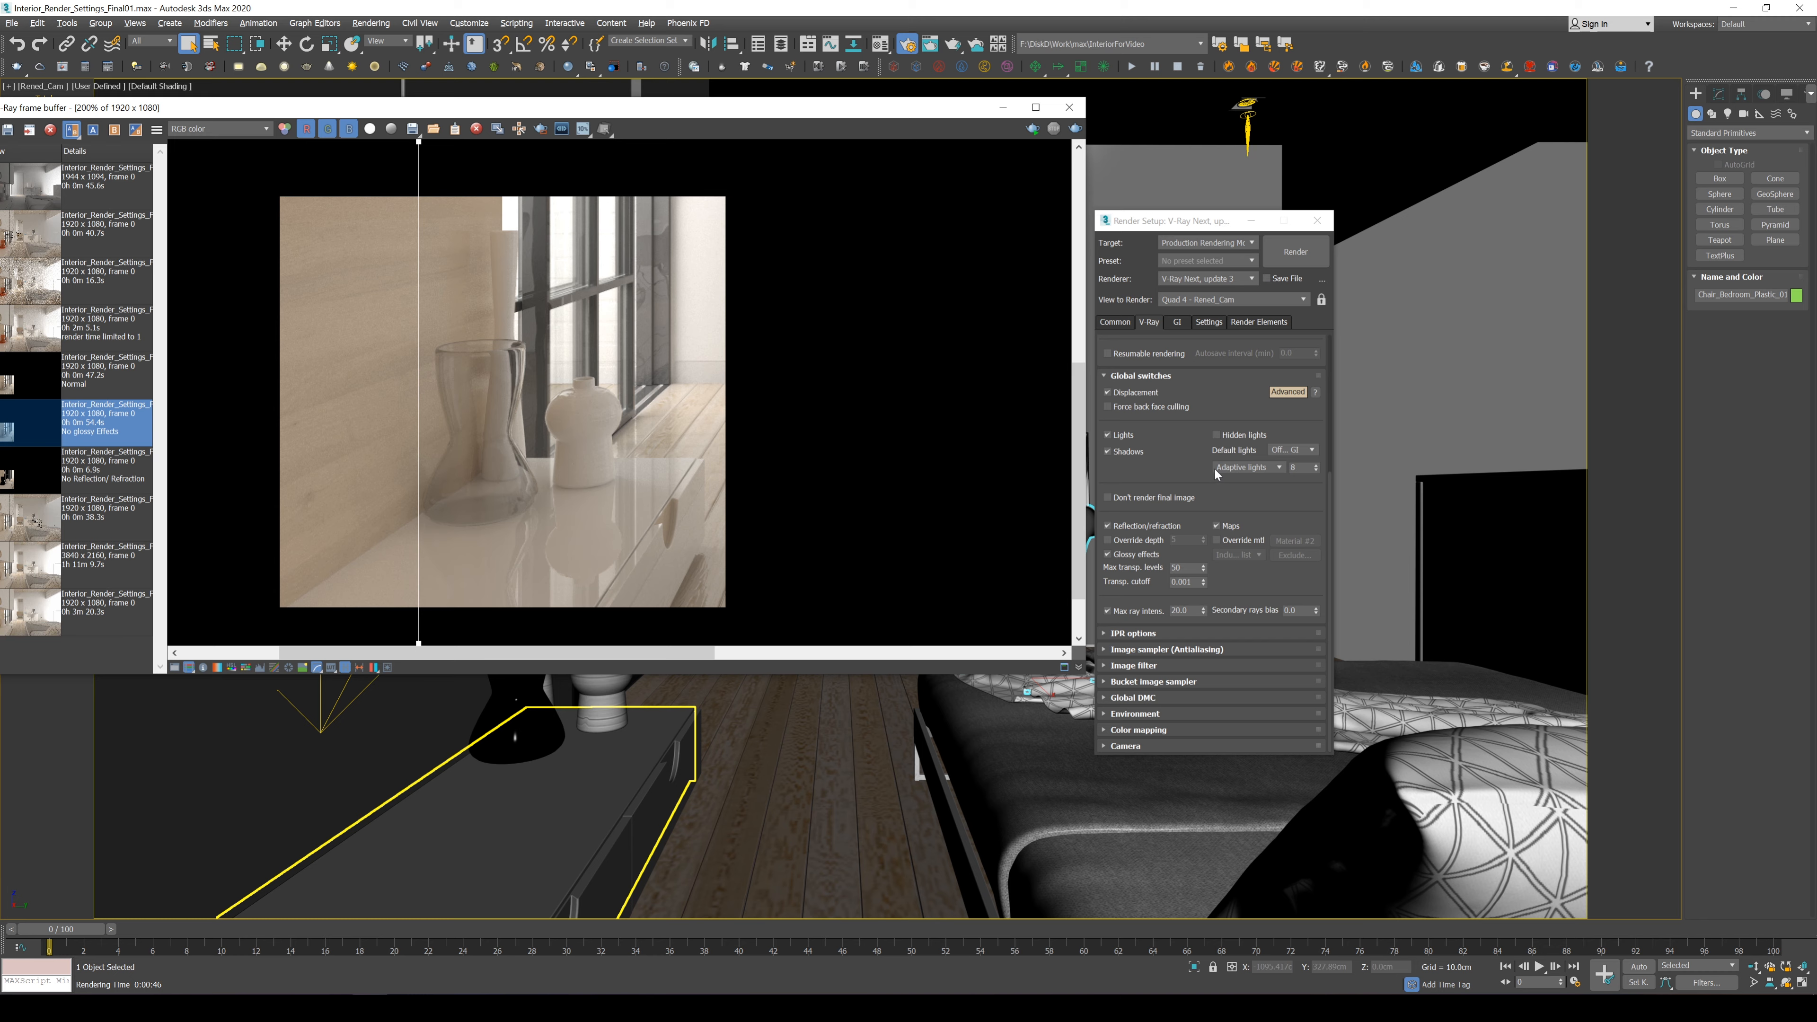
Check Max transp. levels, and leave only the IPR options expanded by collapsing the Frame buffer, Global switches and Image sampler settings.
left_click(1194, 453)
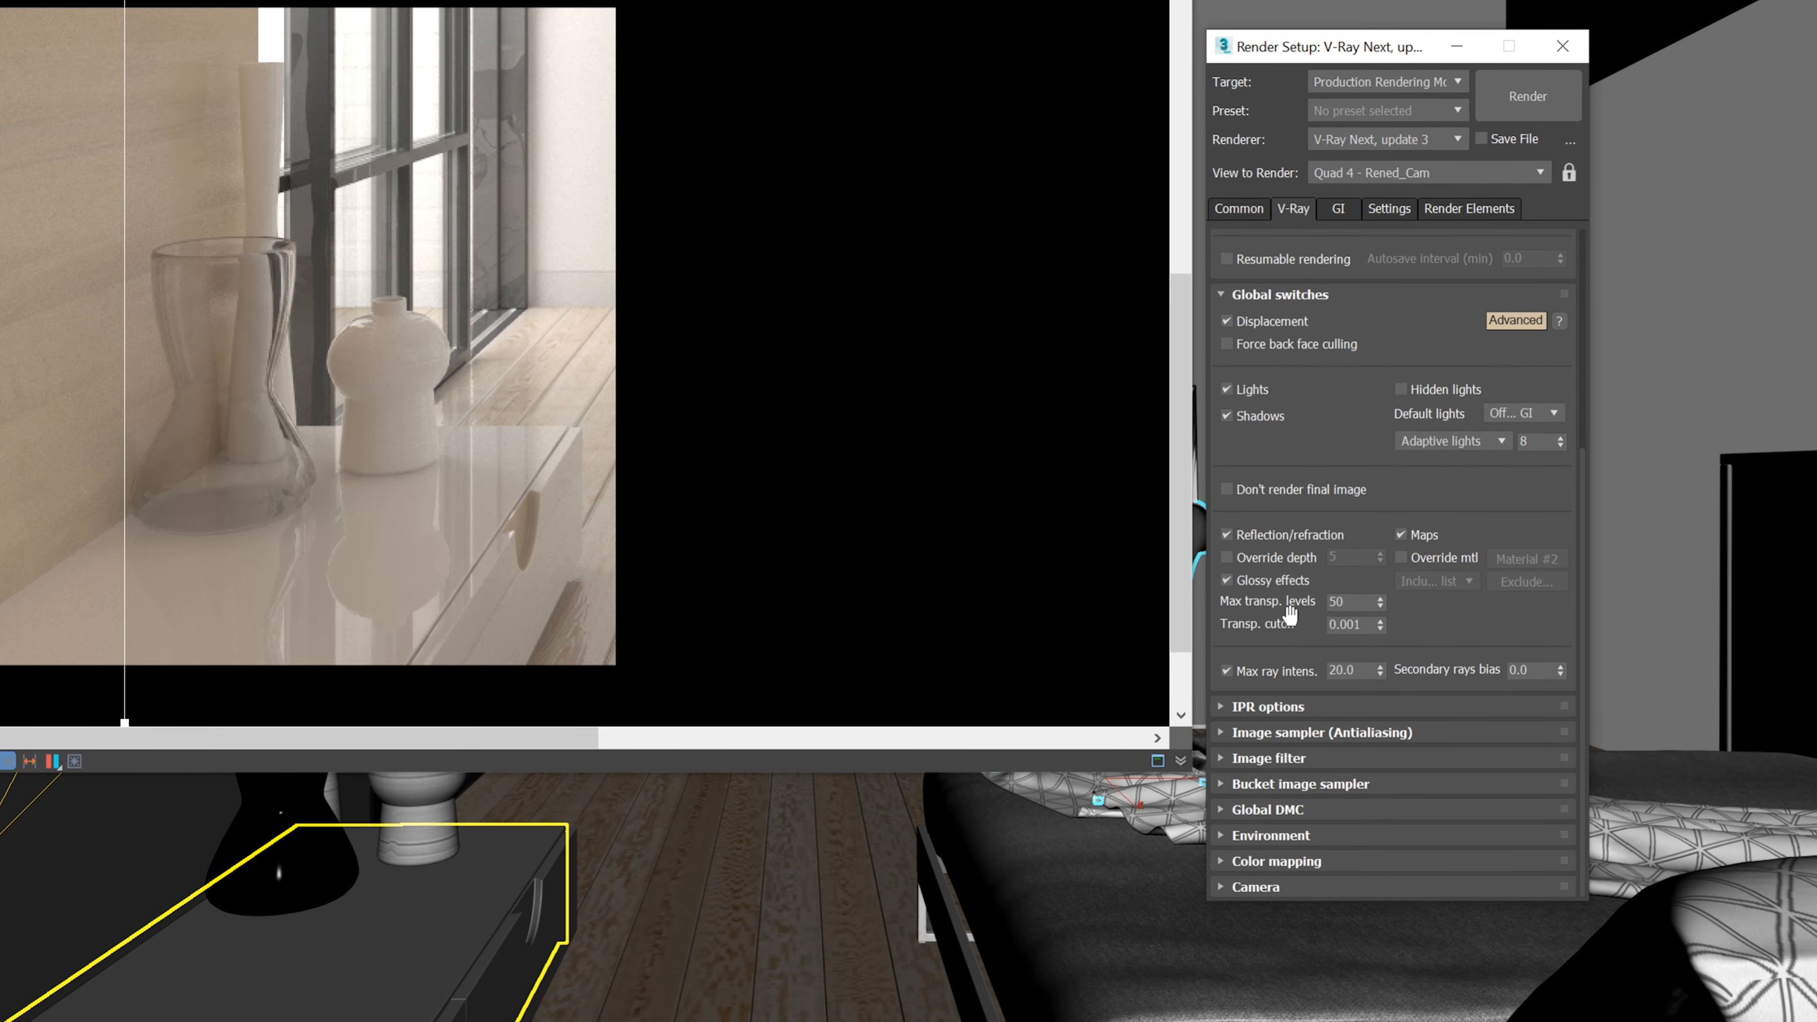
double_click(1344, 602)
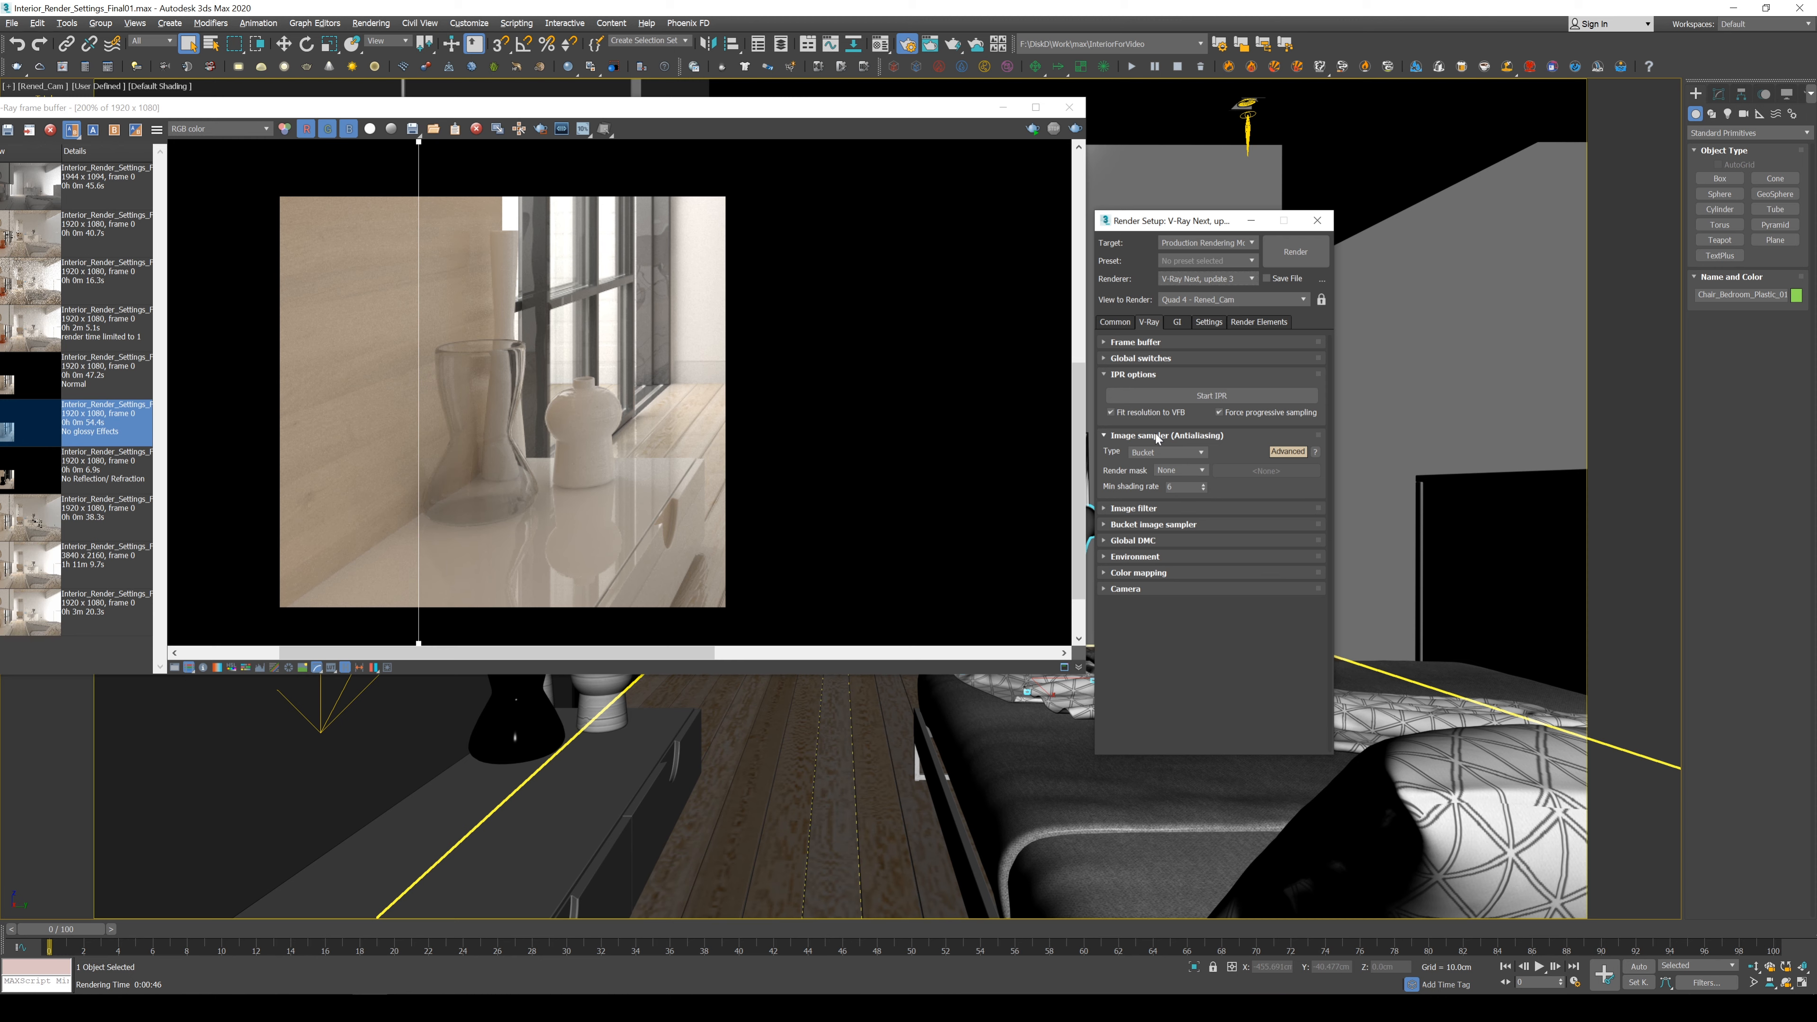
left_click(1158, 435)
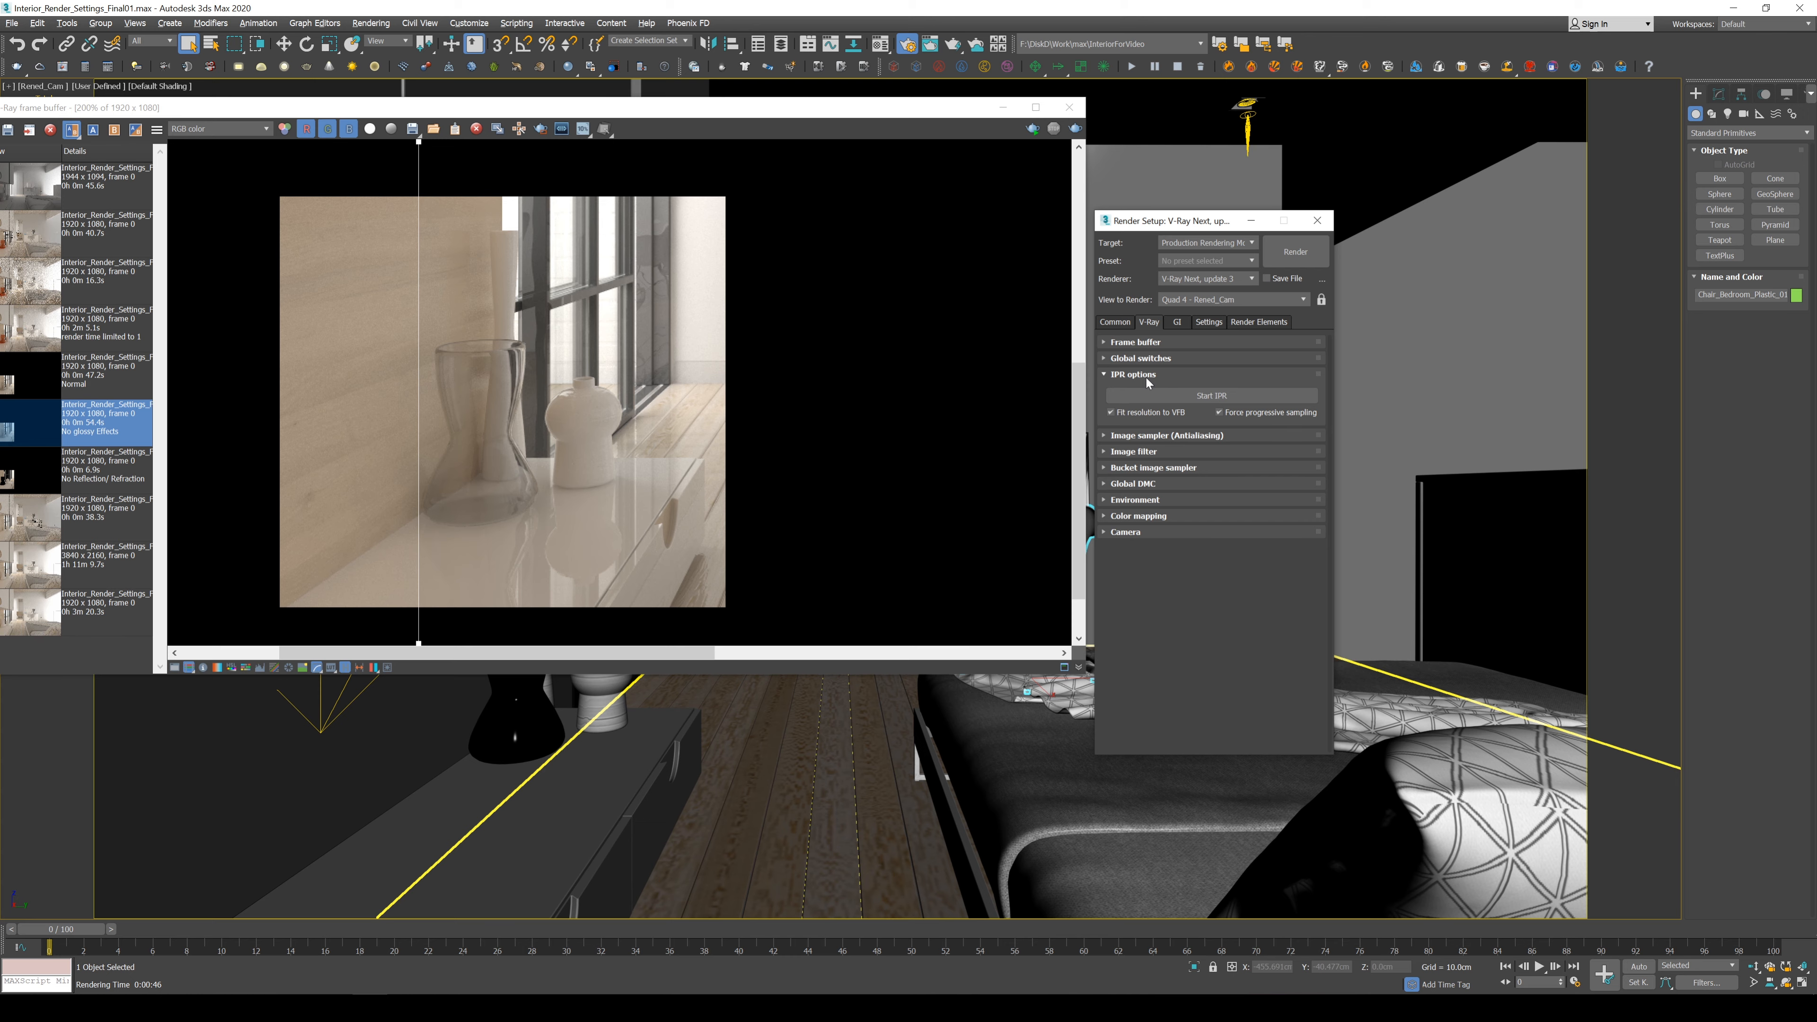
Expand the Image sampler (Antialiasing) settings, and enable the frame buffer's render region, enlarging it around the vases and shelf.
left_click(1173, 434)
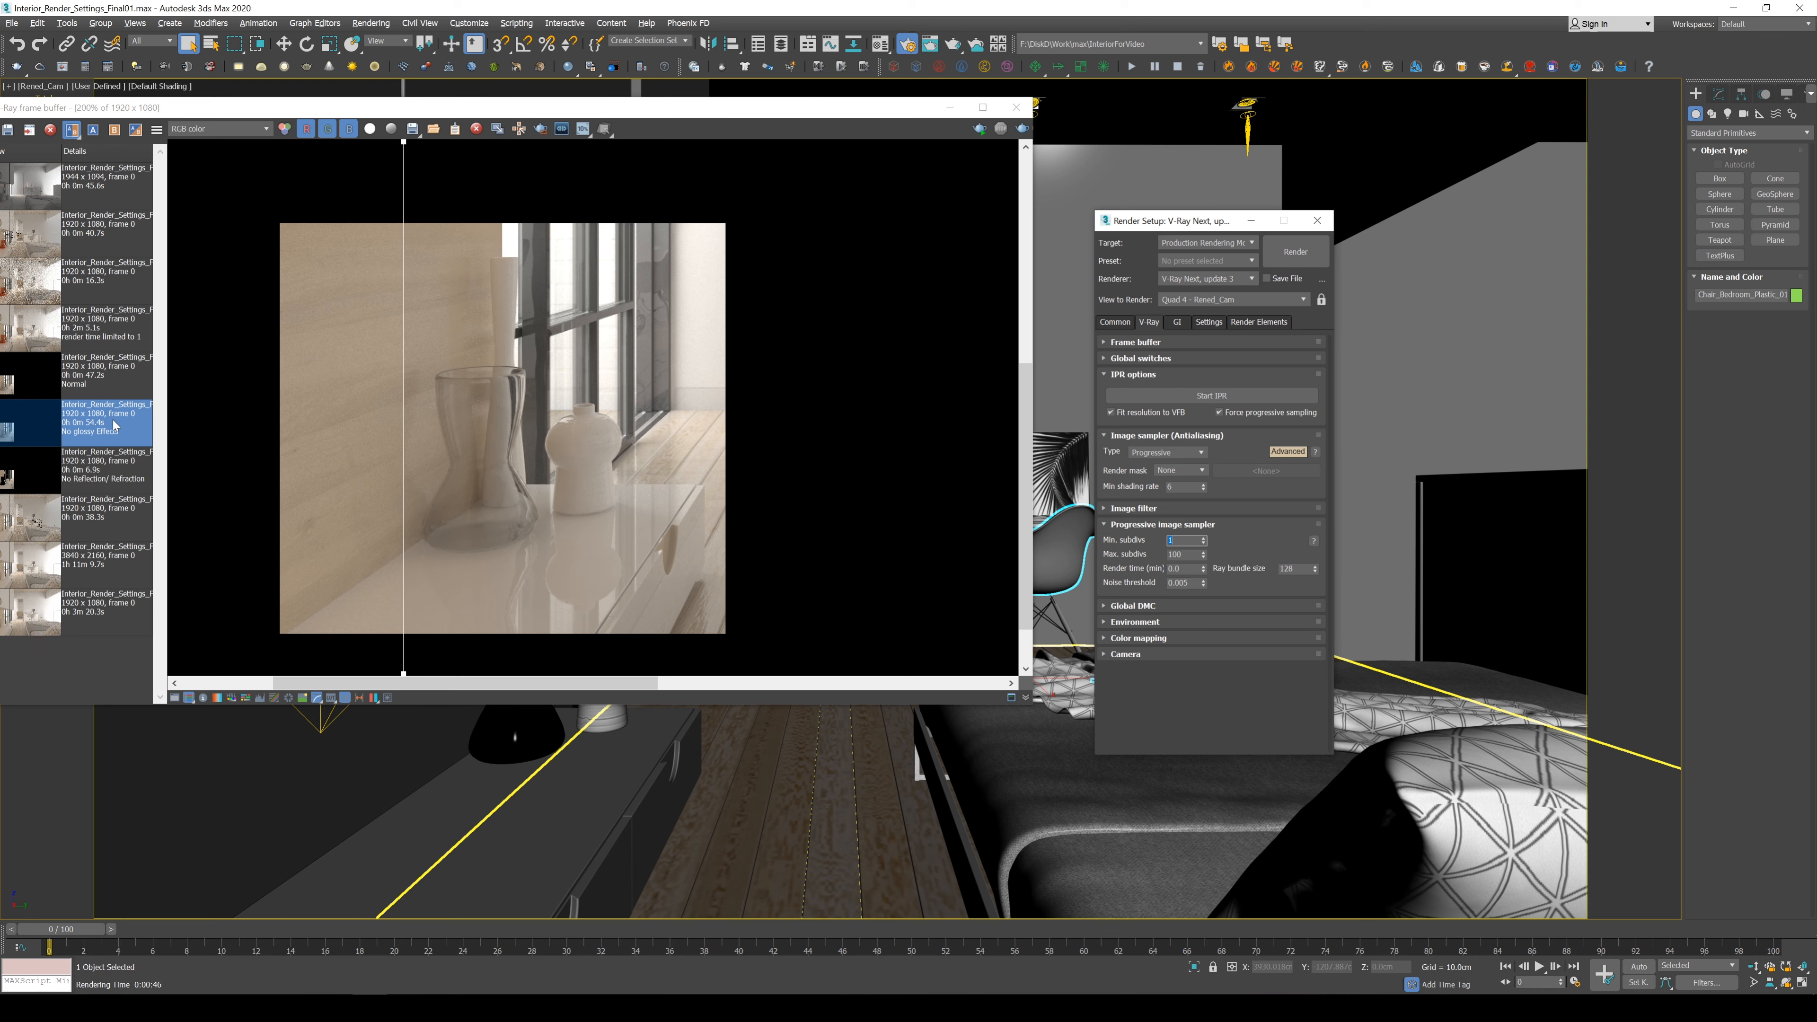
left_click(1189, 395)
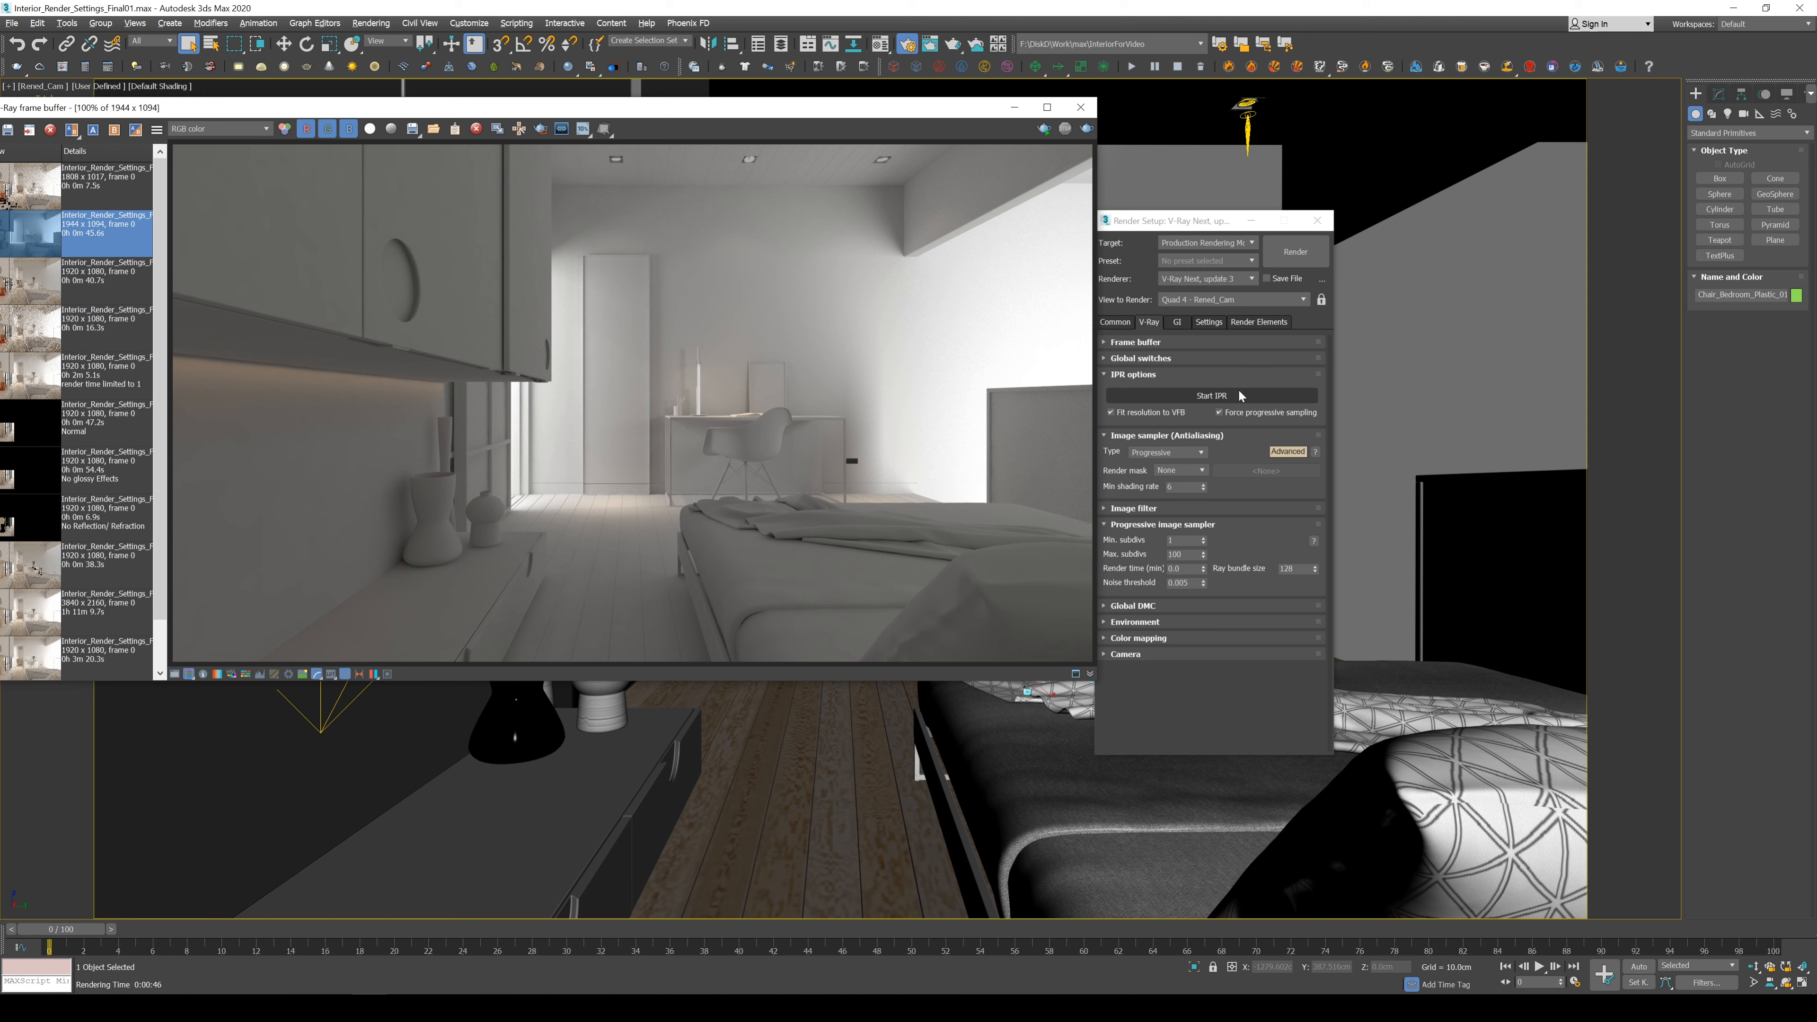
left_click(1042, 131)
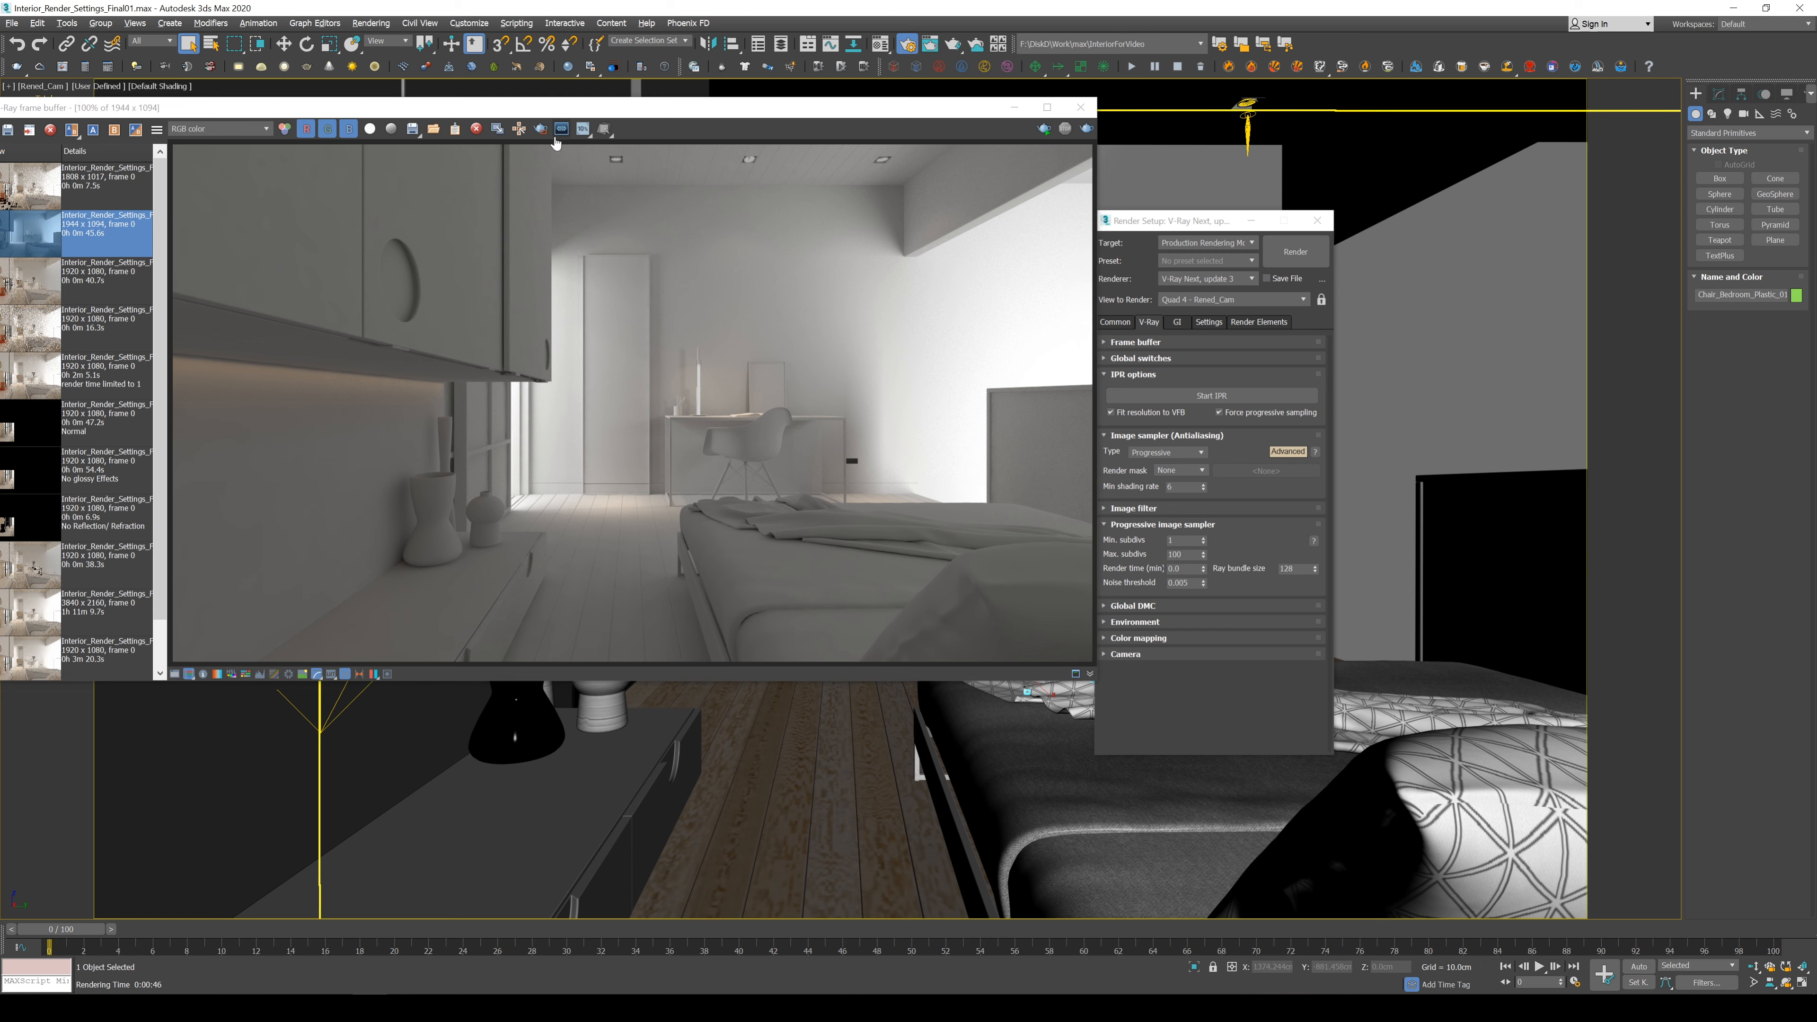
left_click(540, 129)
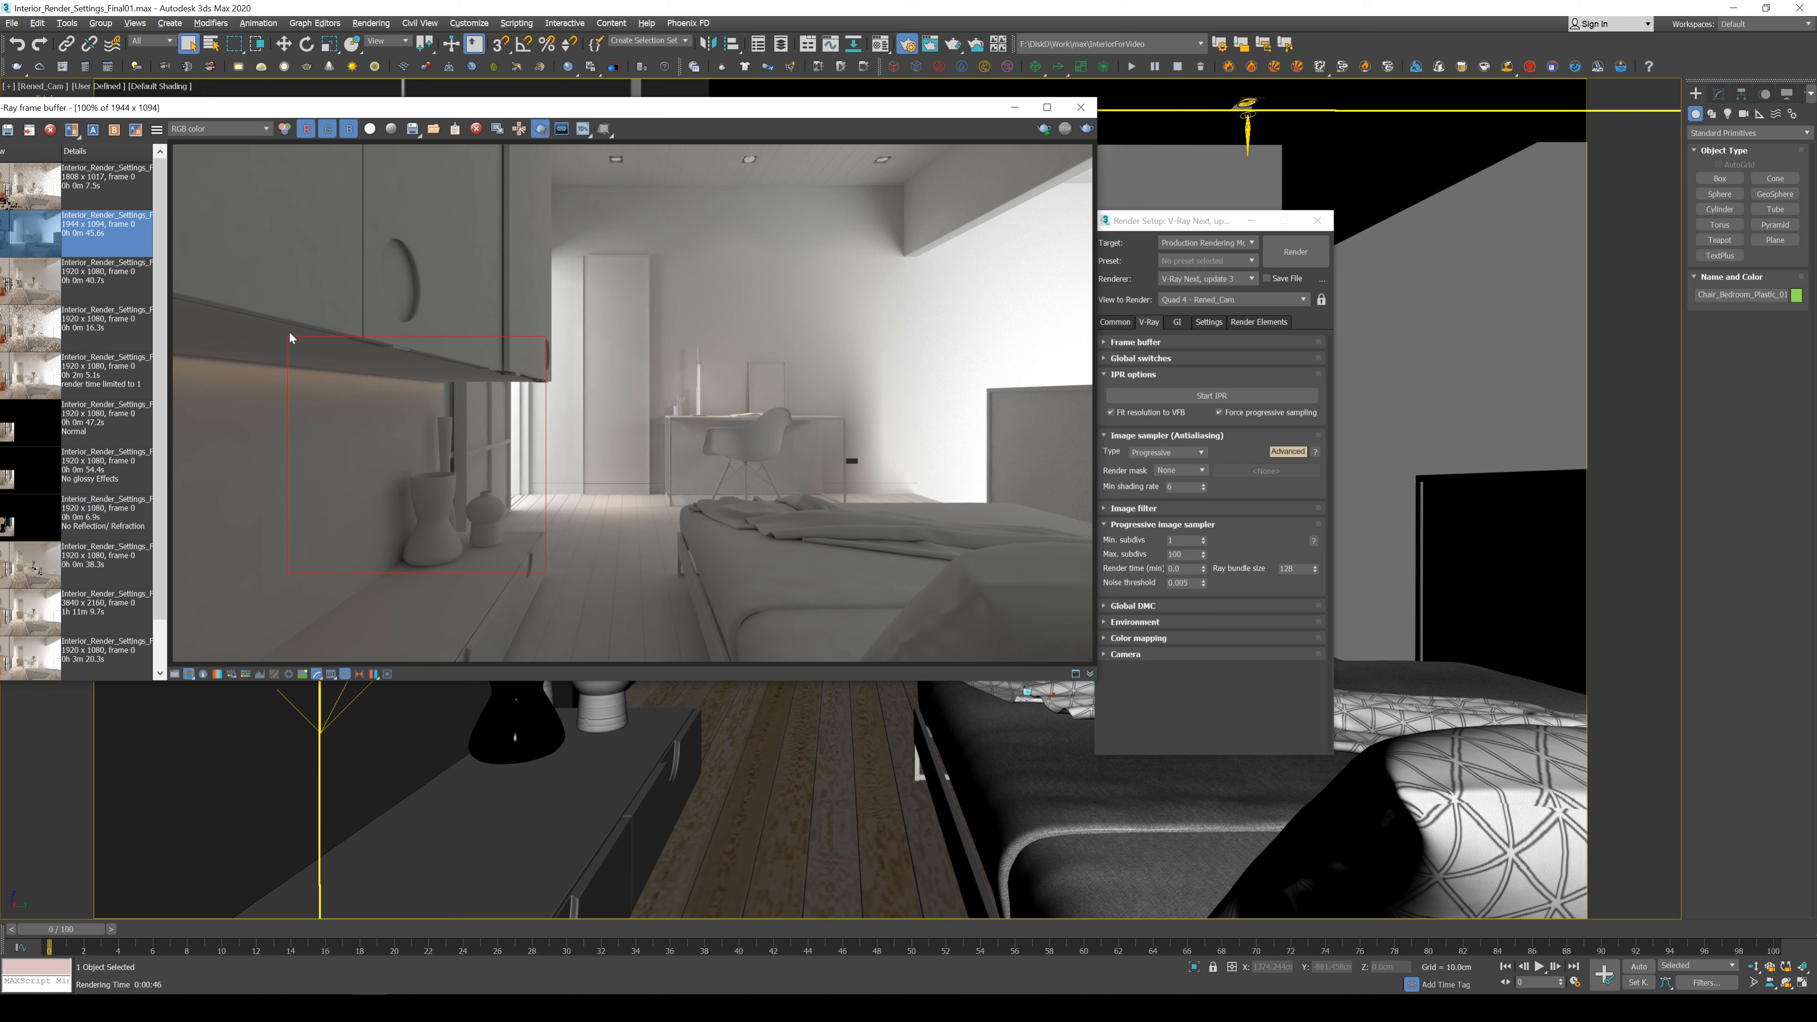
left_click(539, 129)
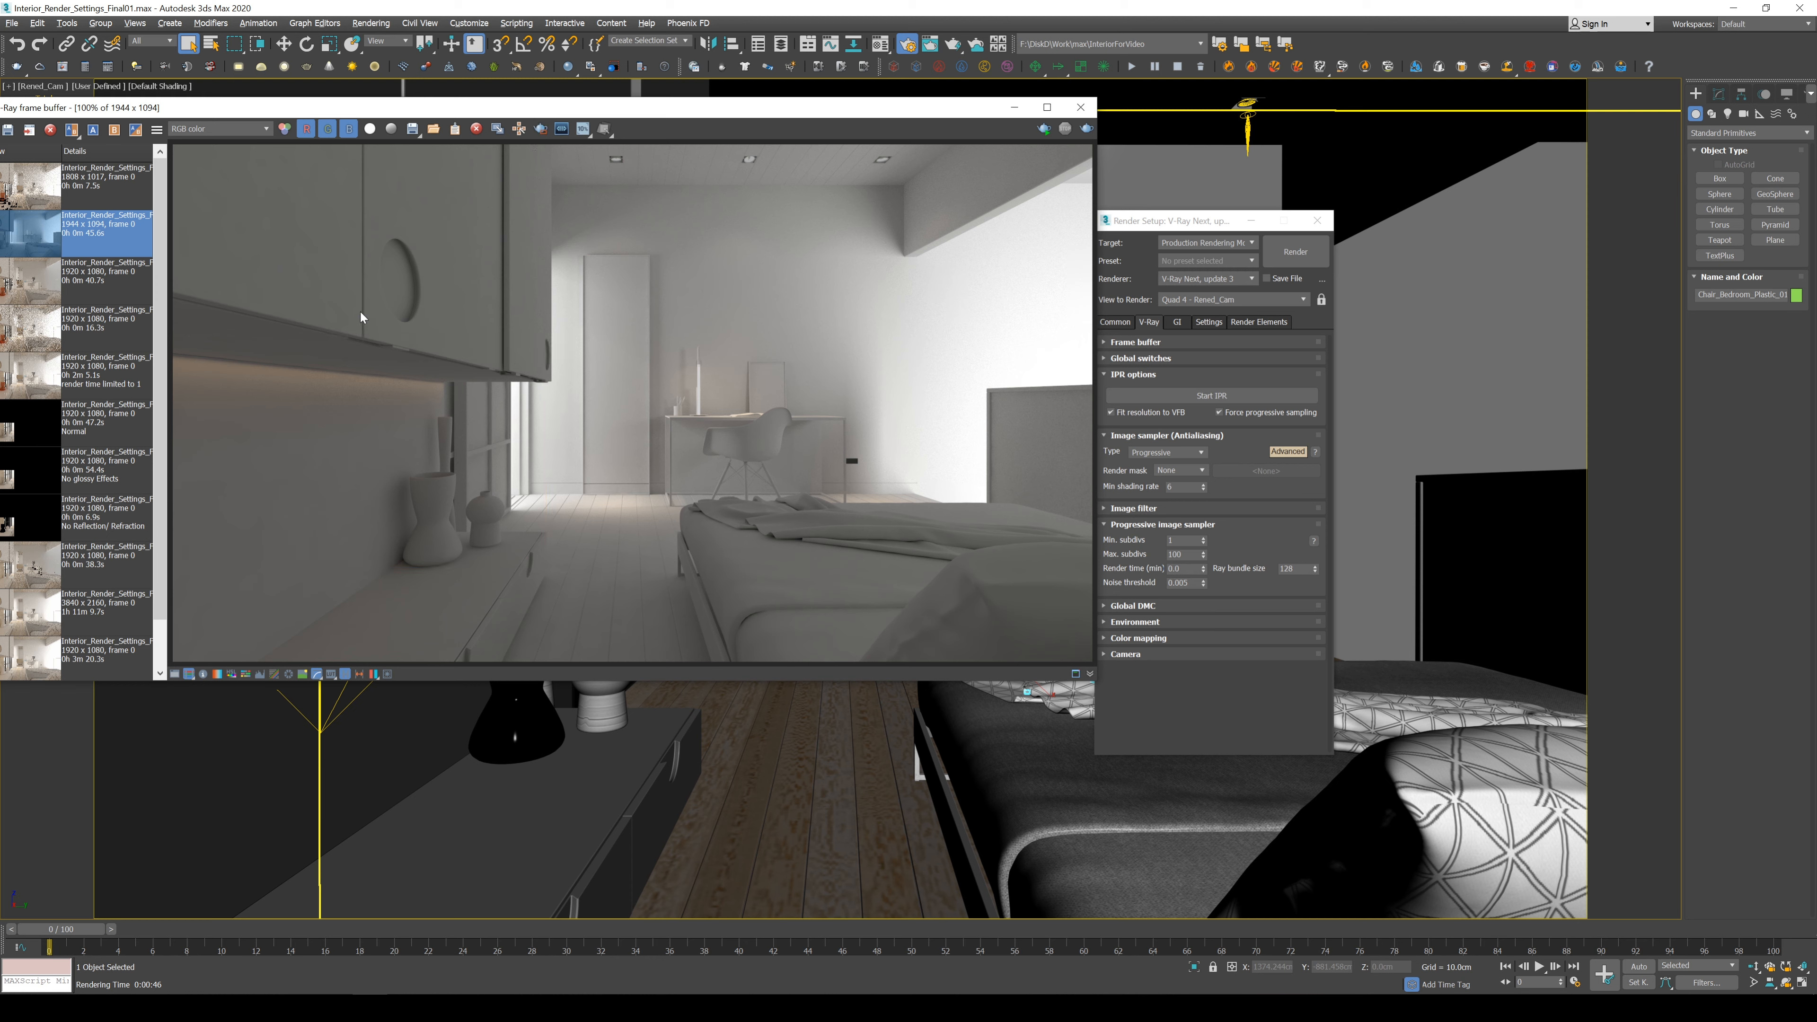
left_click(540, 129)
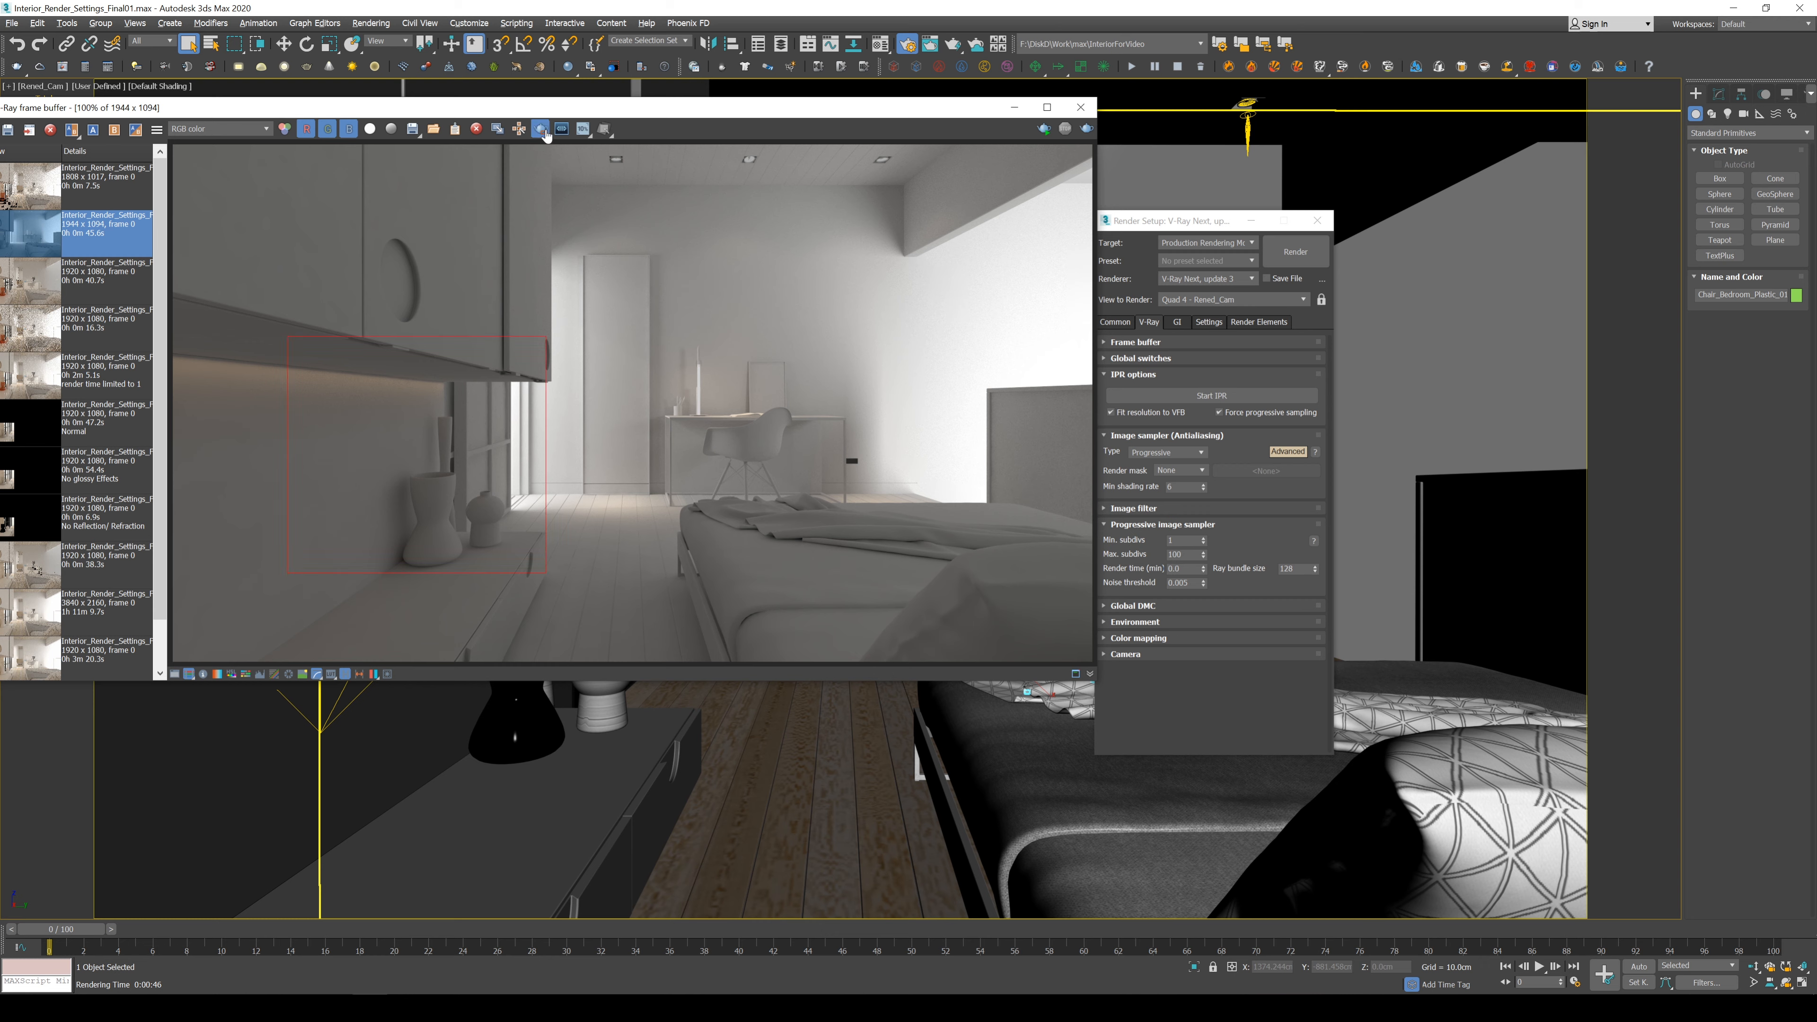
left_click_drag(272, 302, 342, 395)
left_click_drag(527, 554, 586, 625)
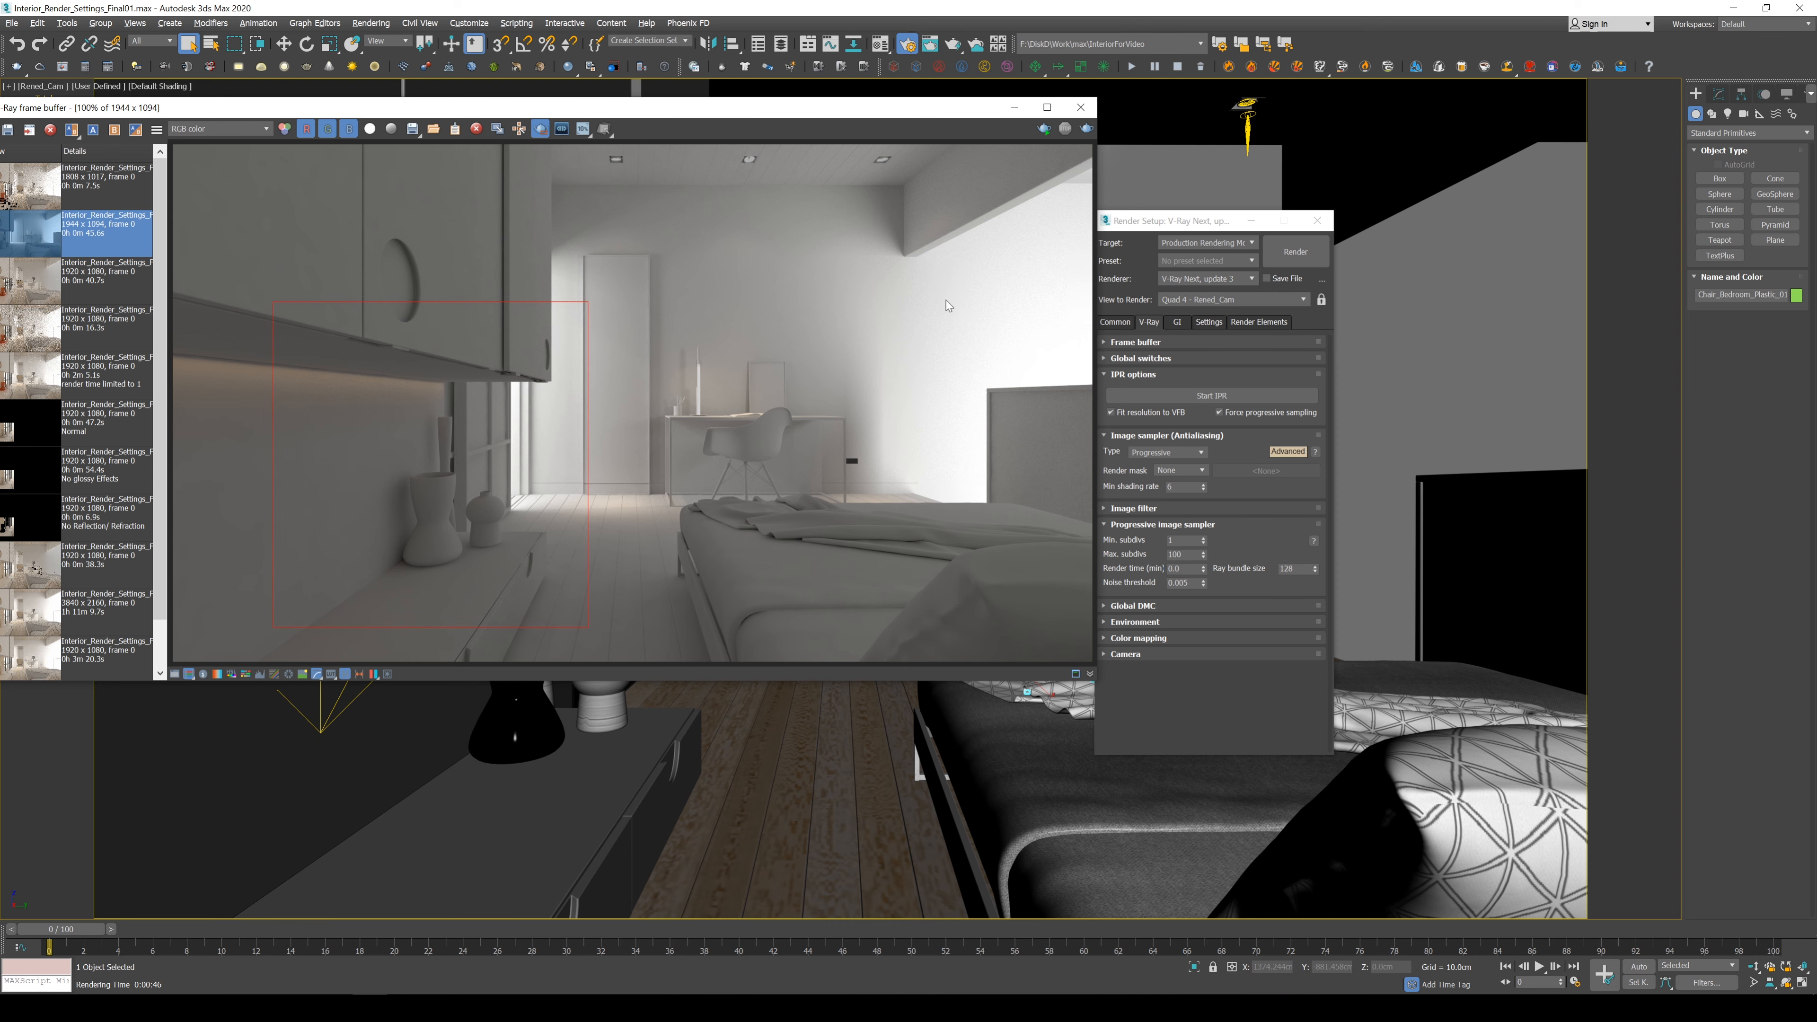
Start the interactive render of the region and set the progressive sampler's Max. subdivs to 10.
left_click(1047, 129)
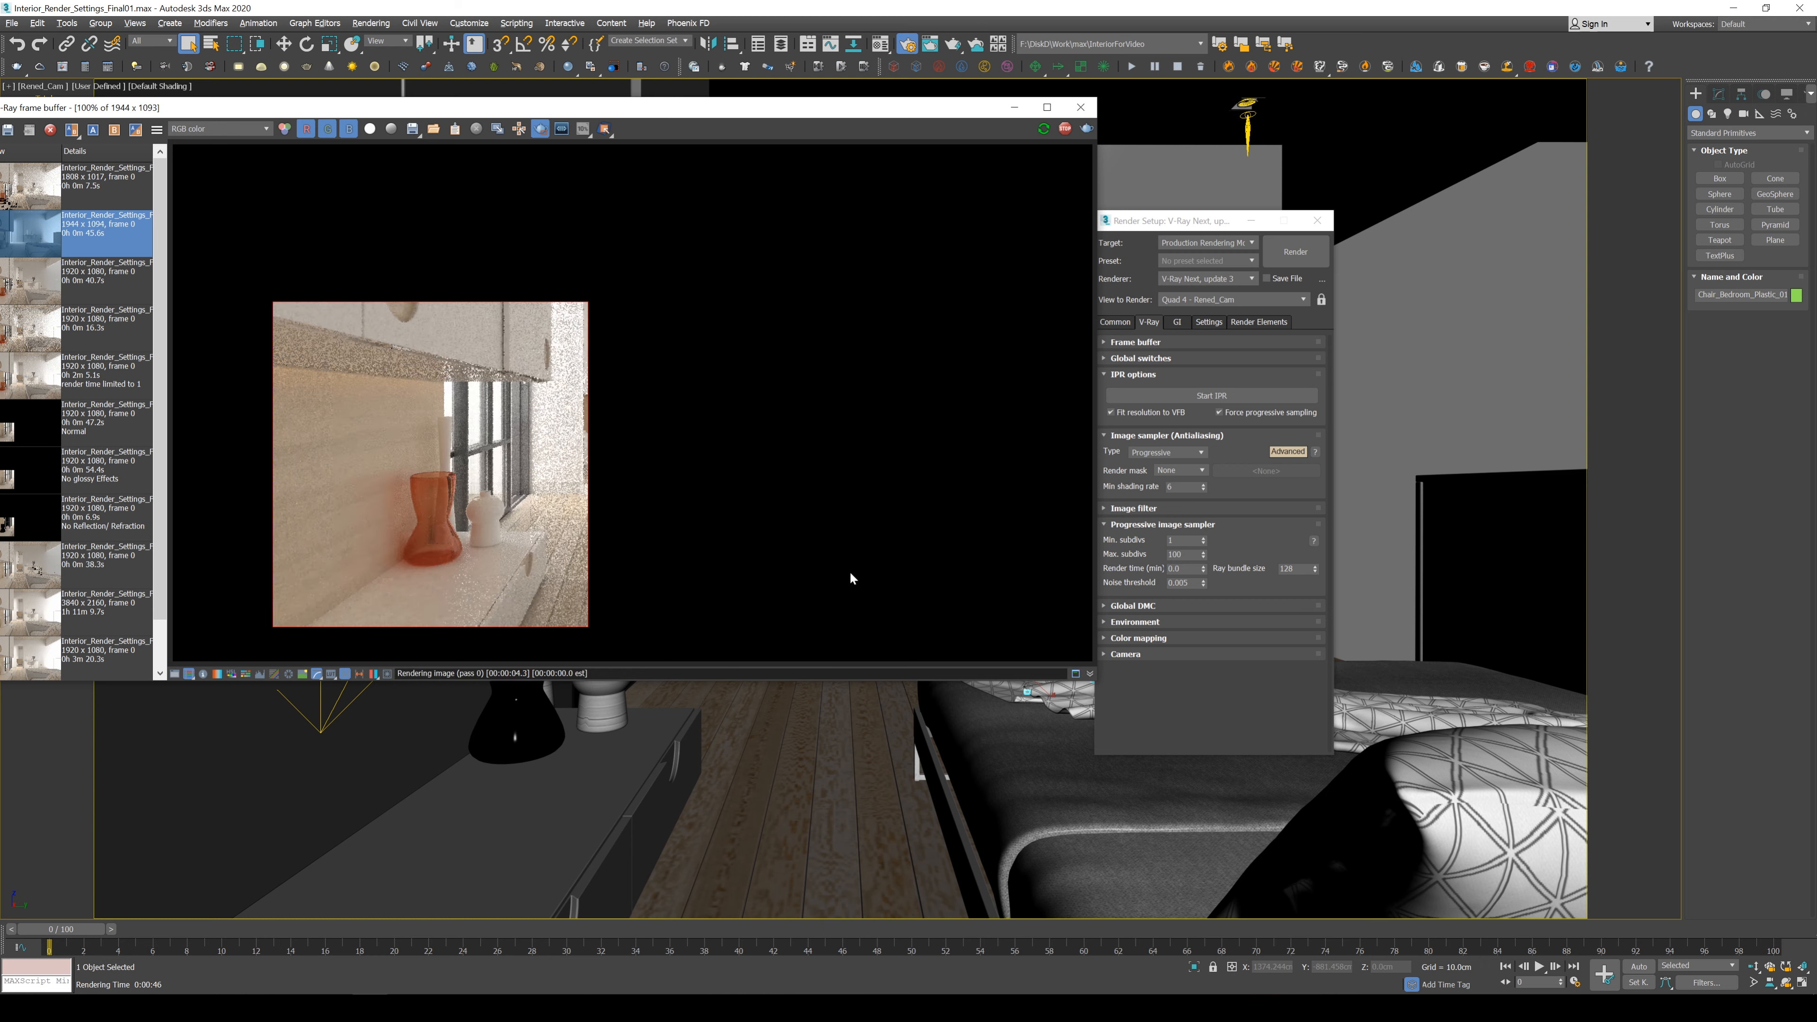
double_click(1179, 554)
type("10")
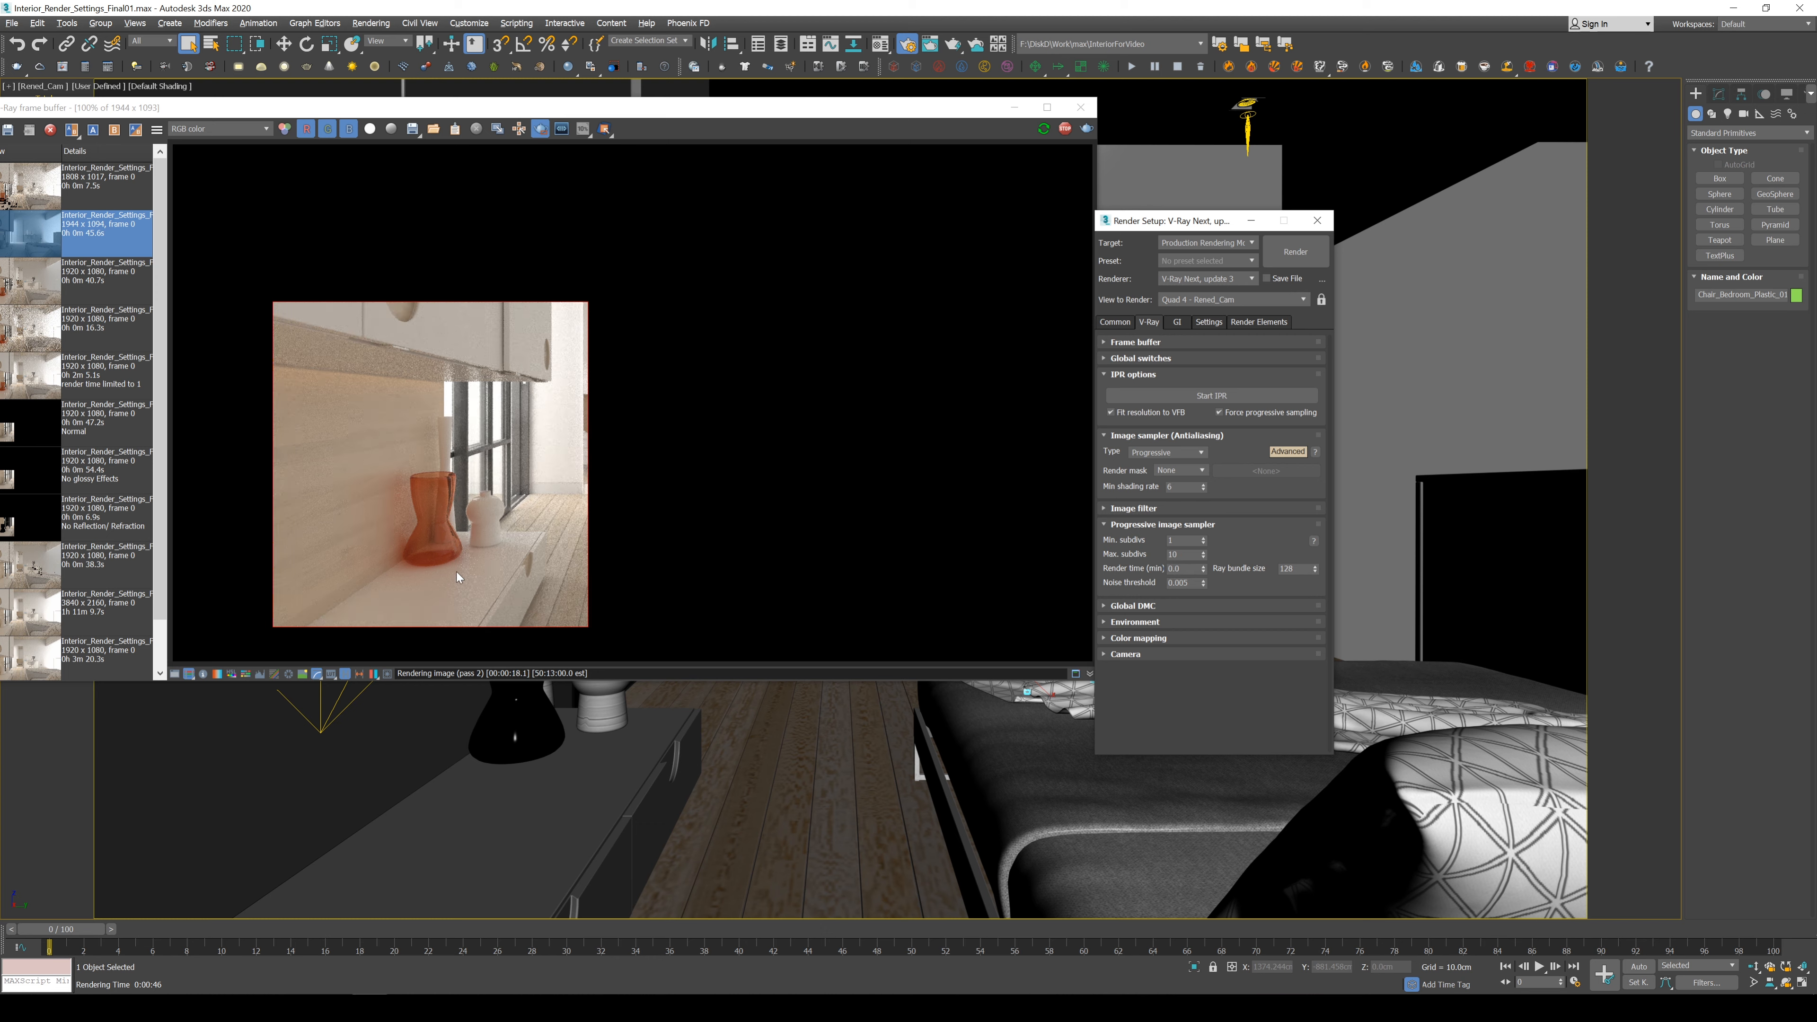
Open the orange glass vase's material in the Material Editor and change its refraction fog colour to light blue.
left_click(441, 470)
key("m")
left_click(641, 258)
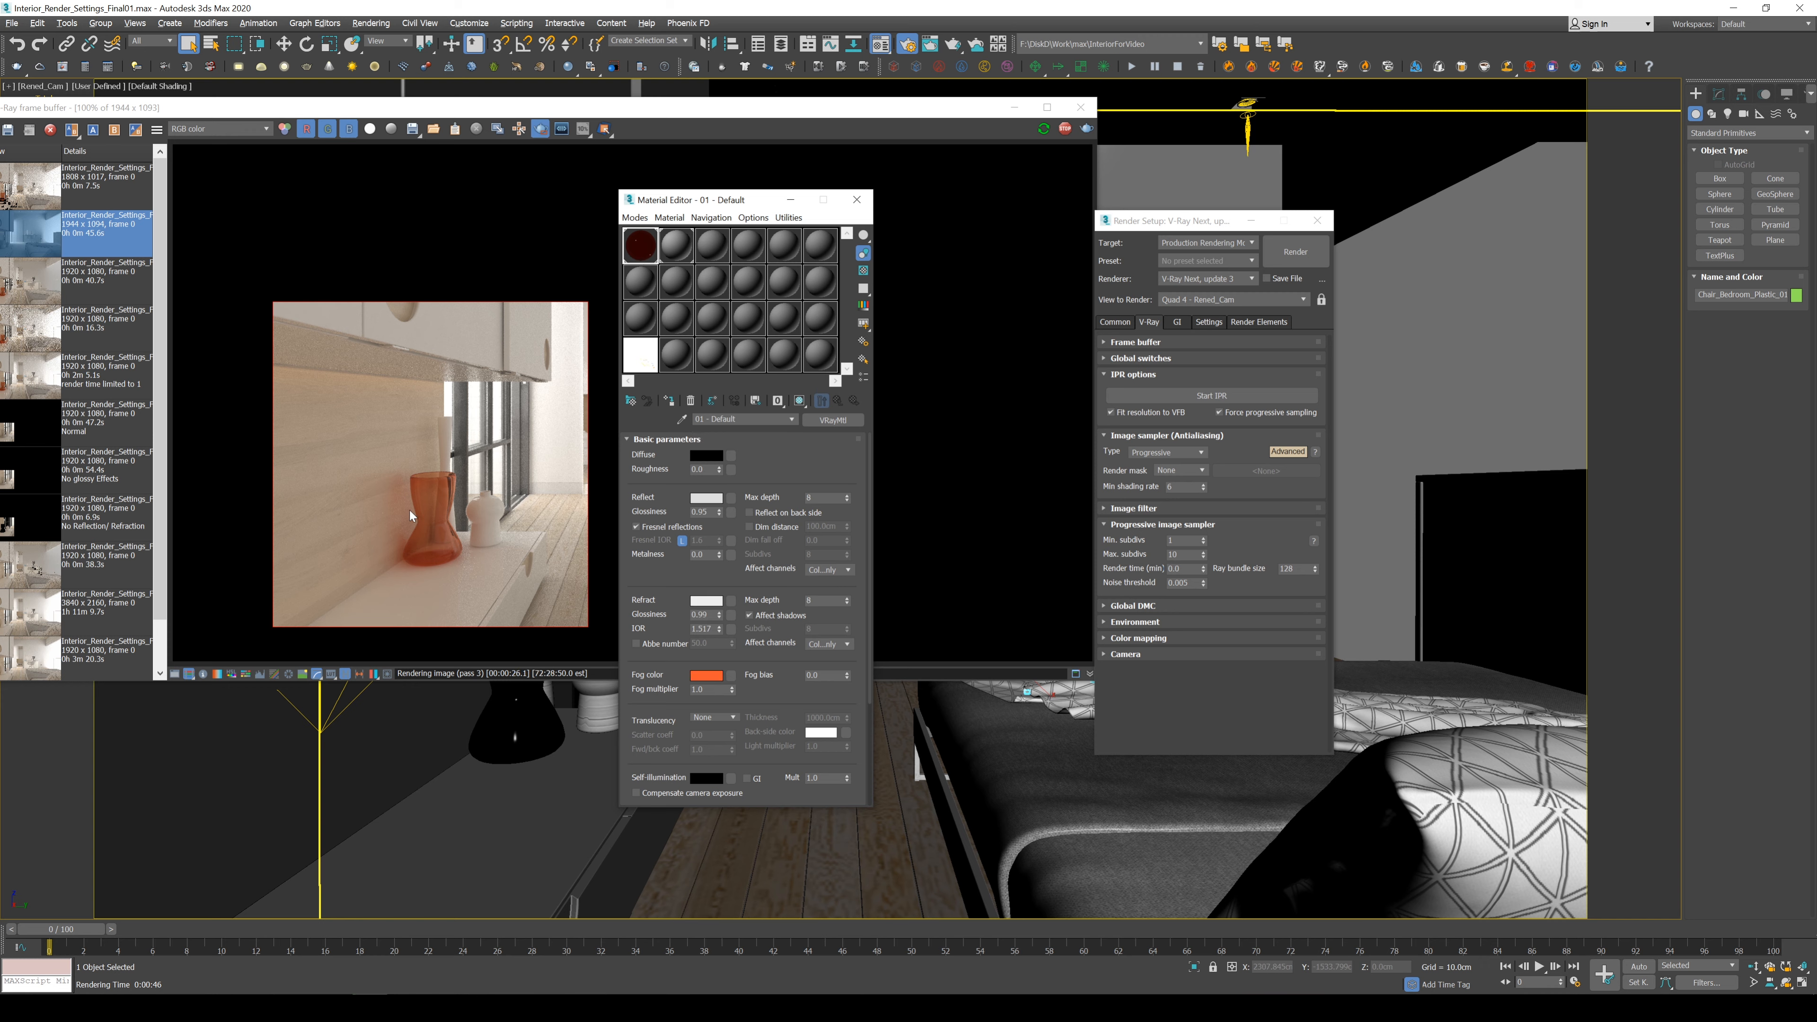
left_click(706, 675)
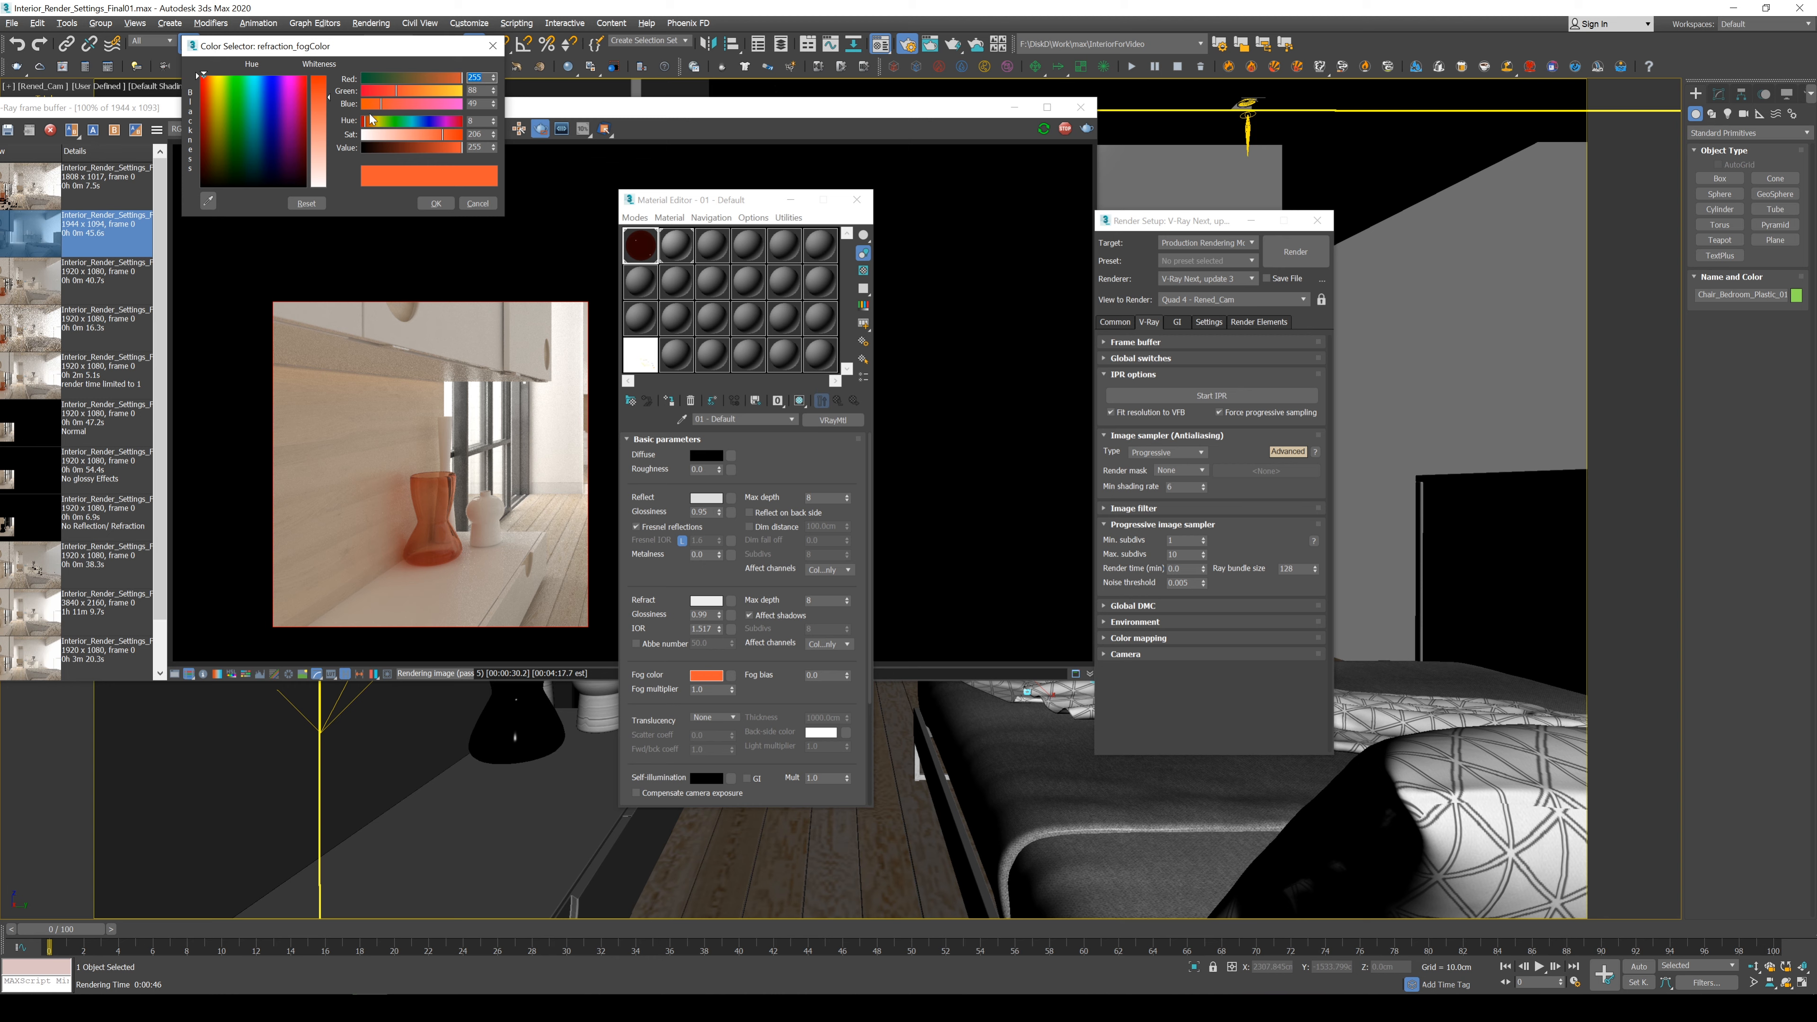
left_click(418, 121)
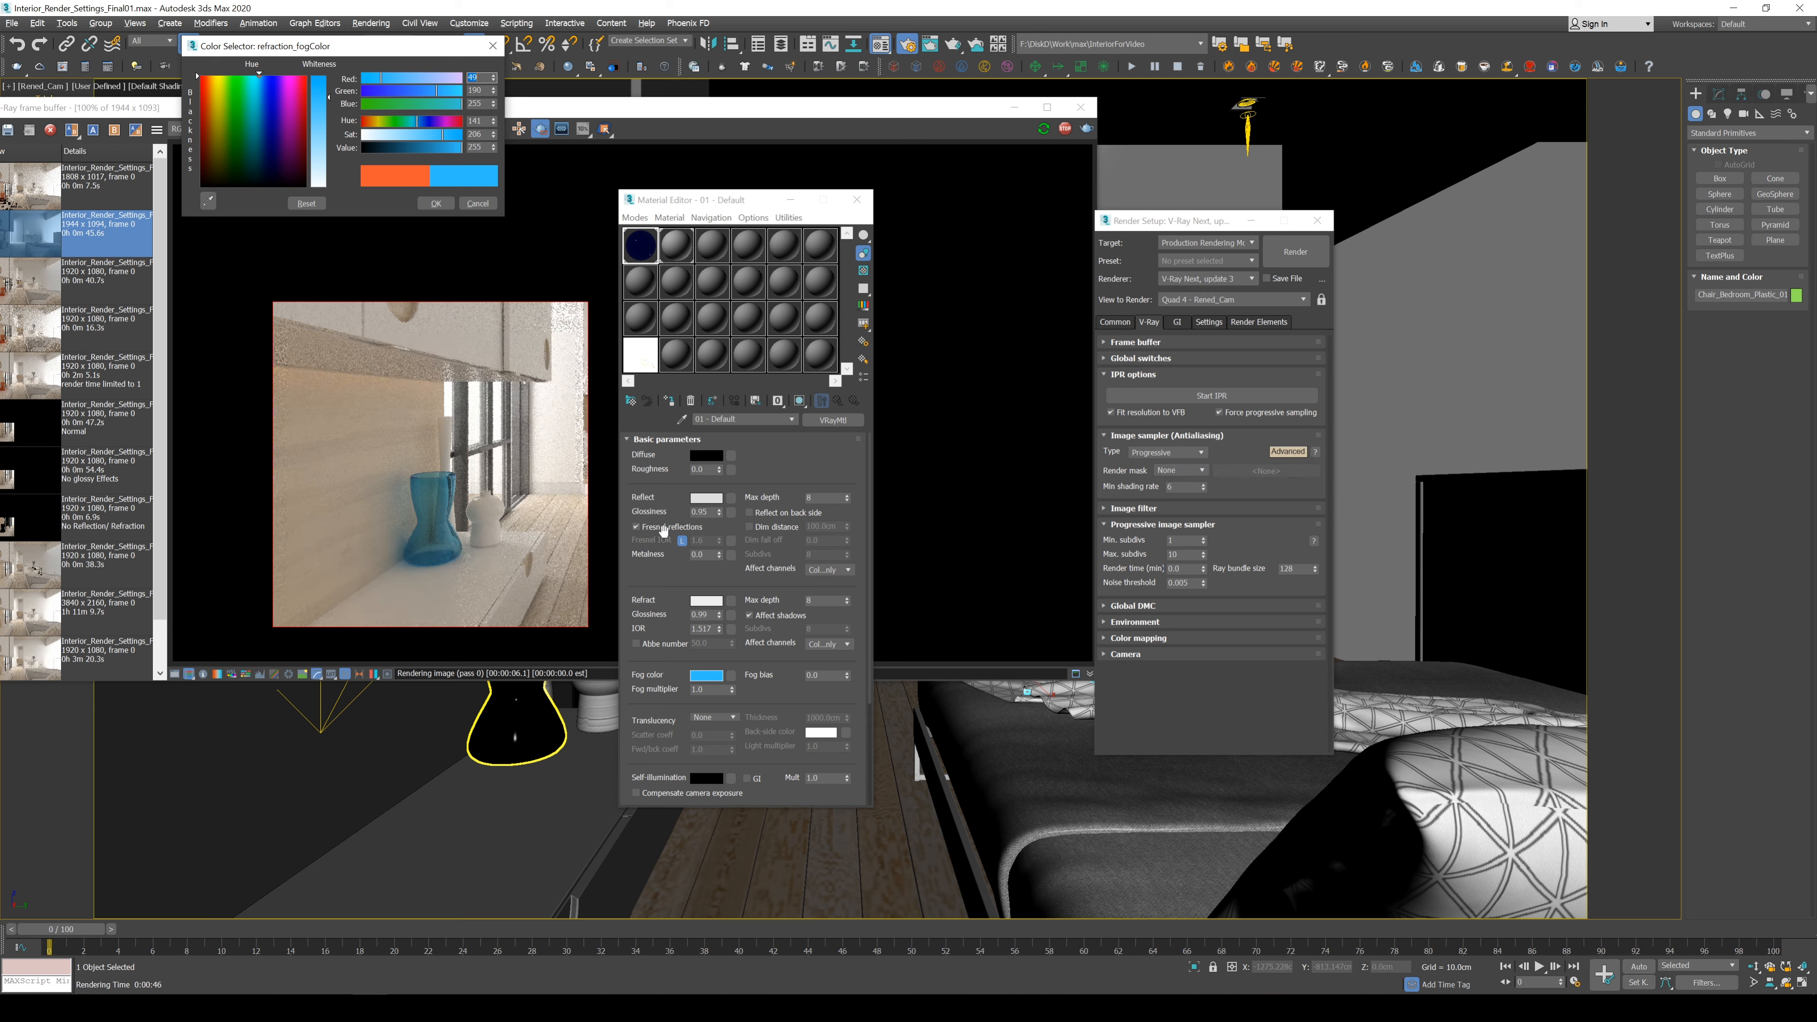
Enlarge the frame buffer window to a 2221 x 1249 render, and shrink it to 1377 x 774.
left_click(1062, 662)
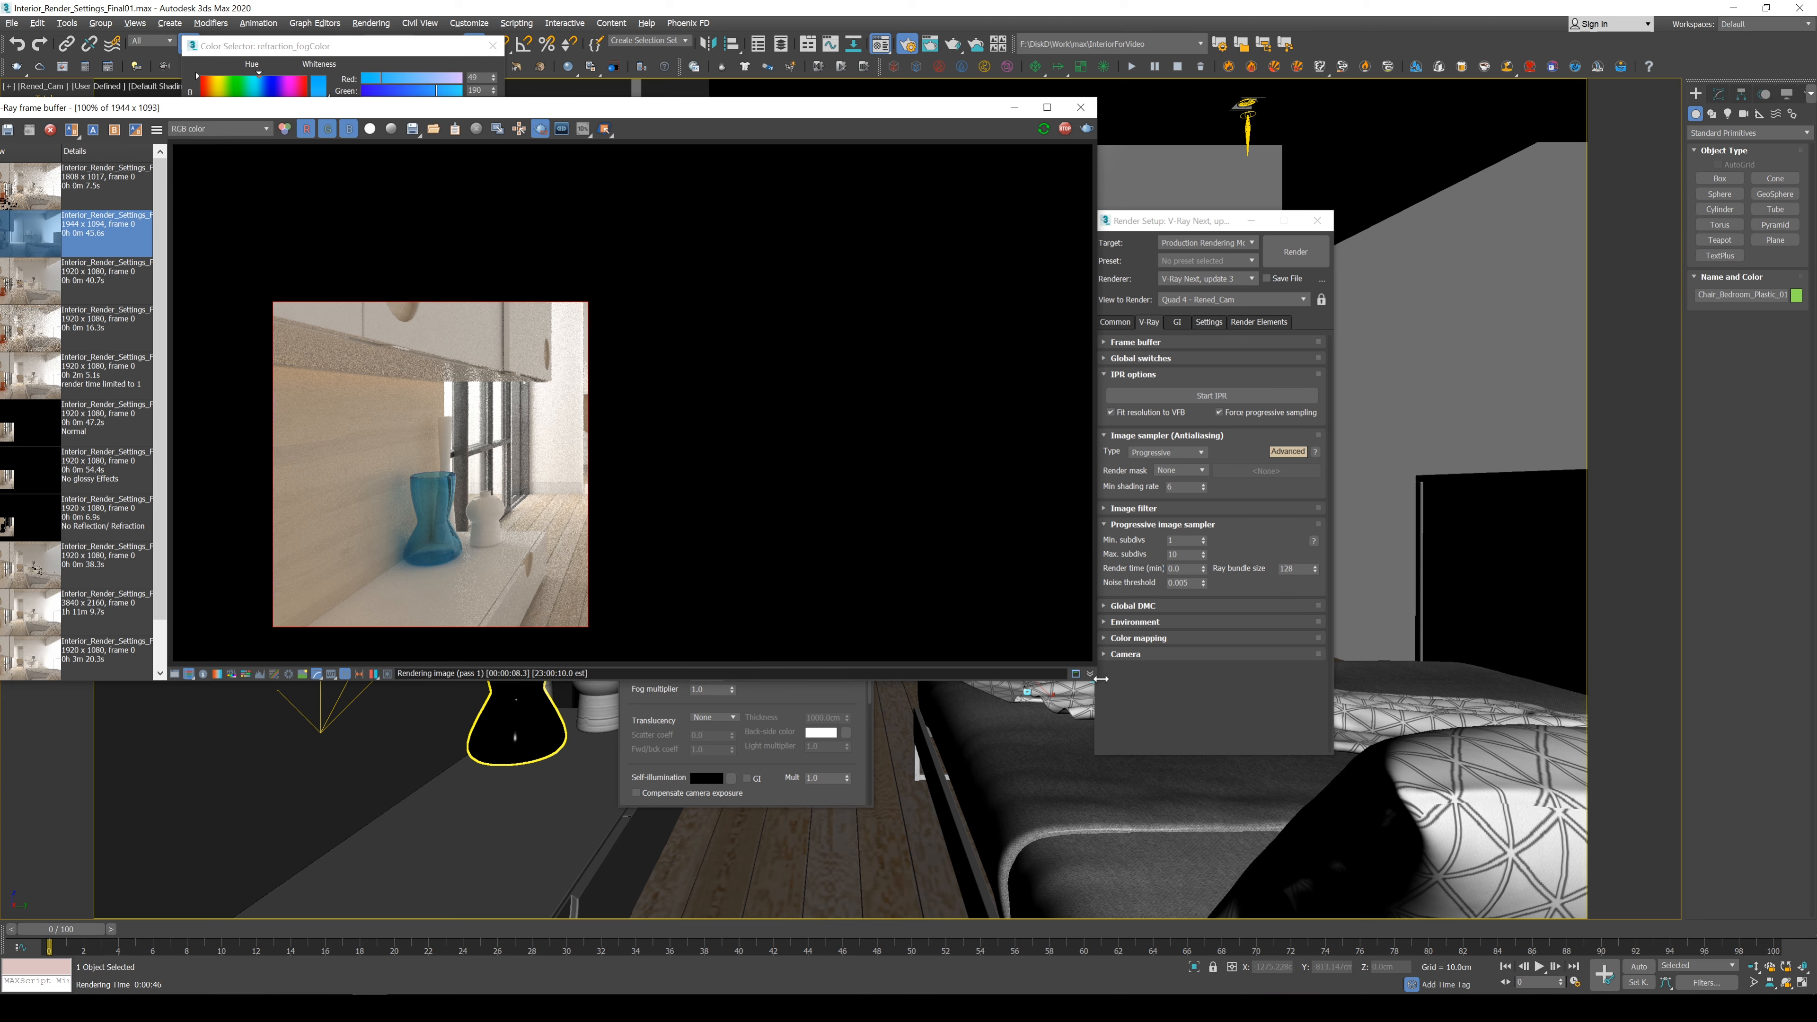
left_click_drag(1100, 683, 1224, 769)
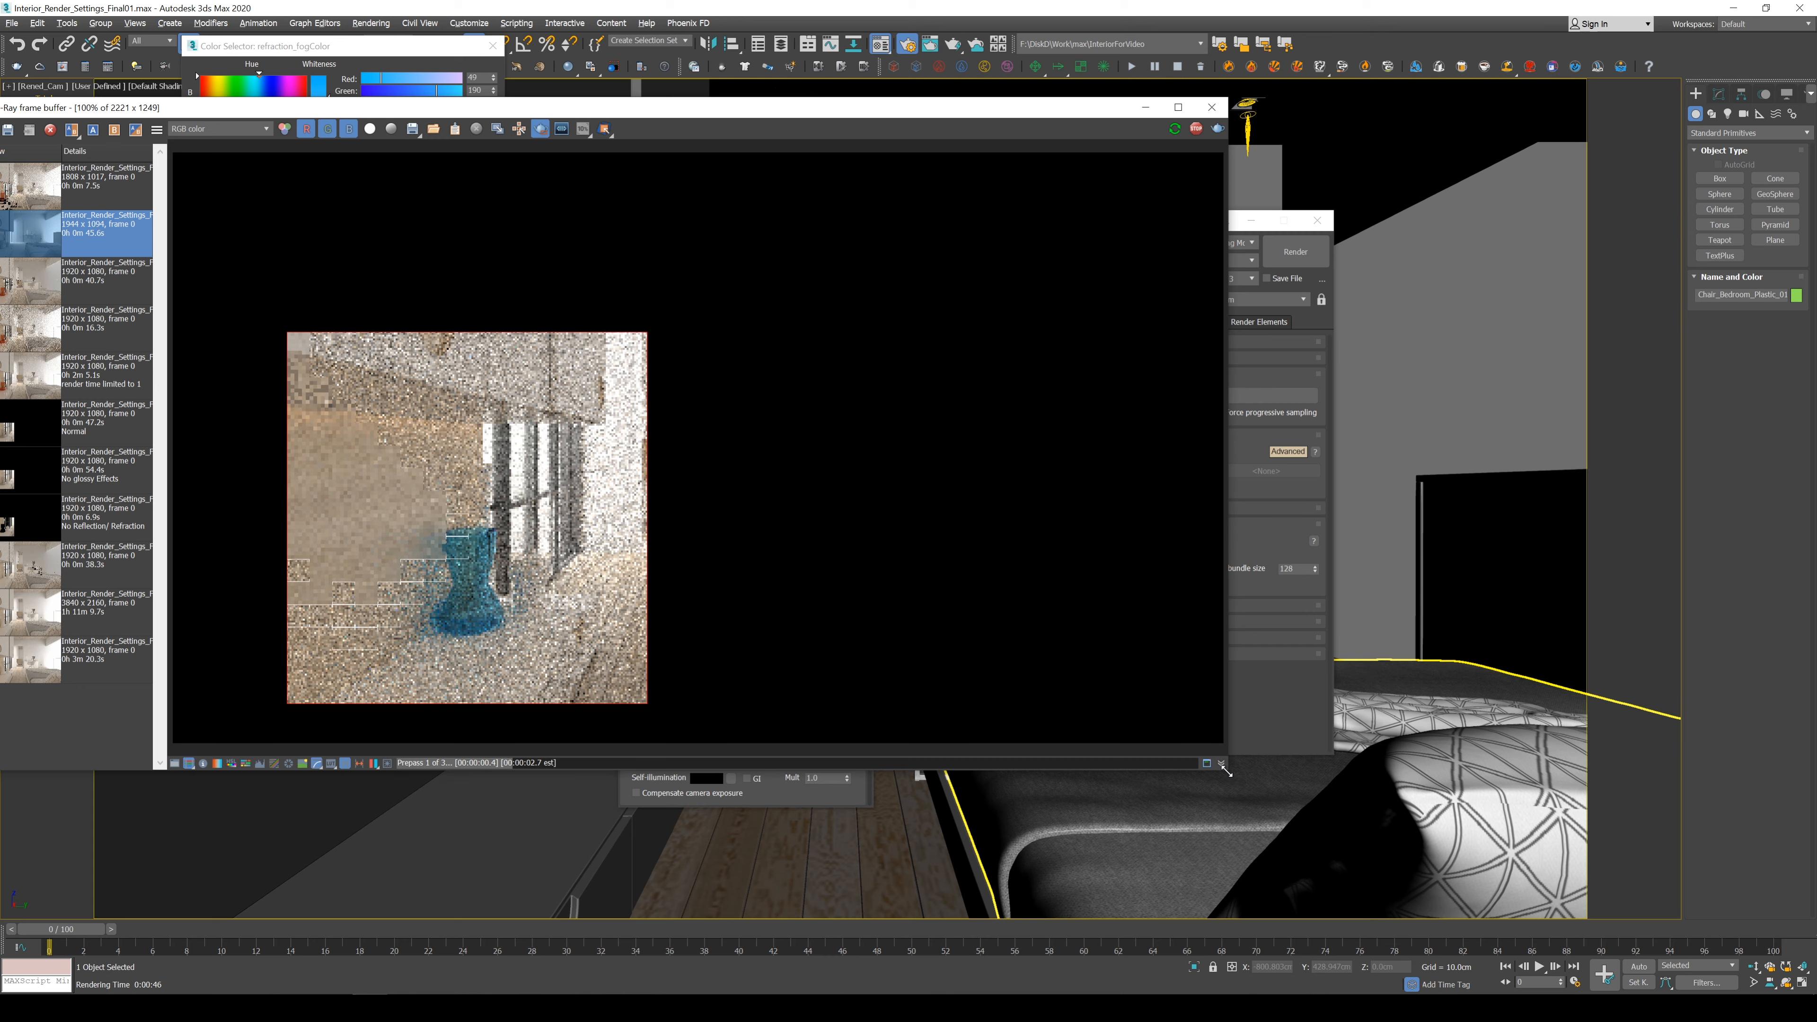
left_click_drag(1225, 773, 828, 645)
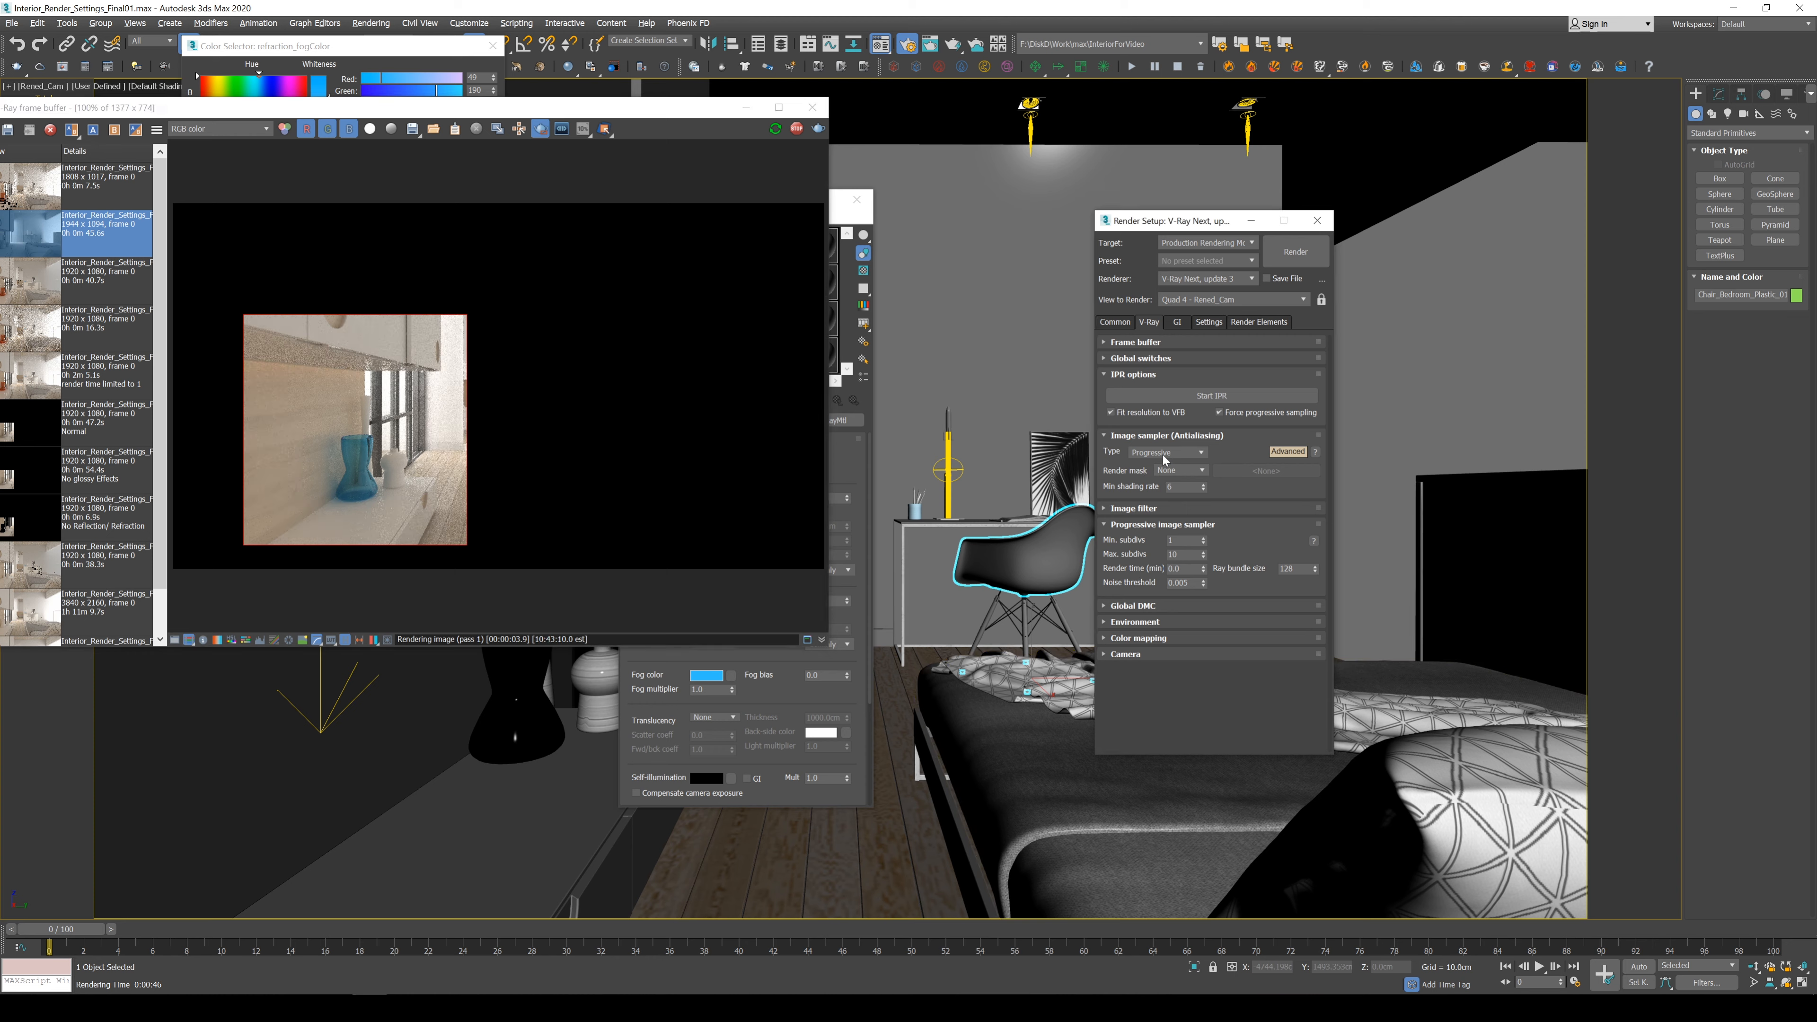
Switch the image sampler type to Bucket, and toggle Force progressive sampling off and back on.
left_click(1161, 452)
left_click(1147, 465)
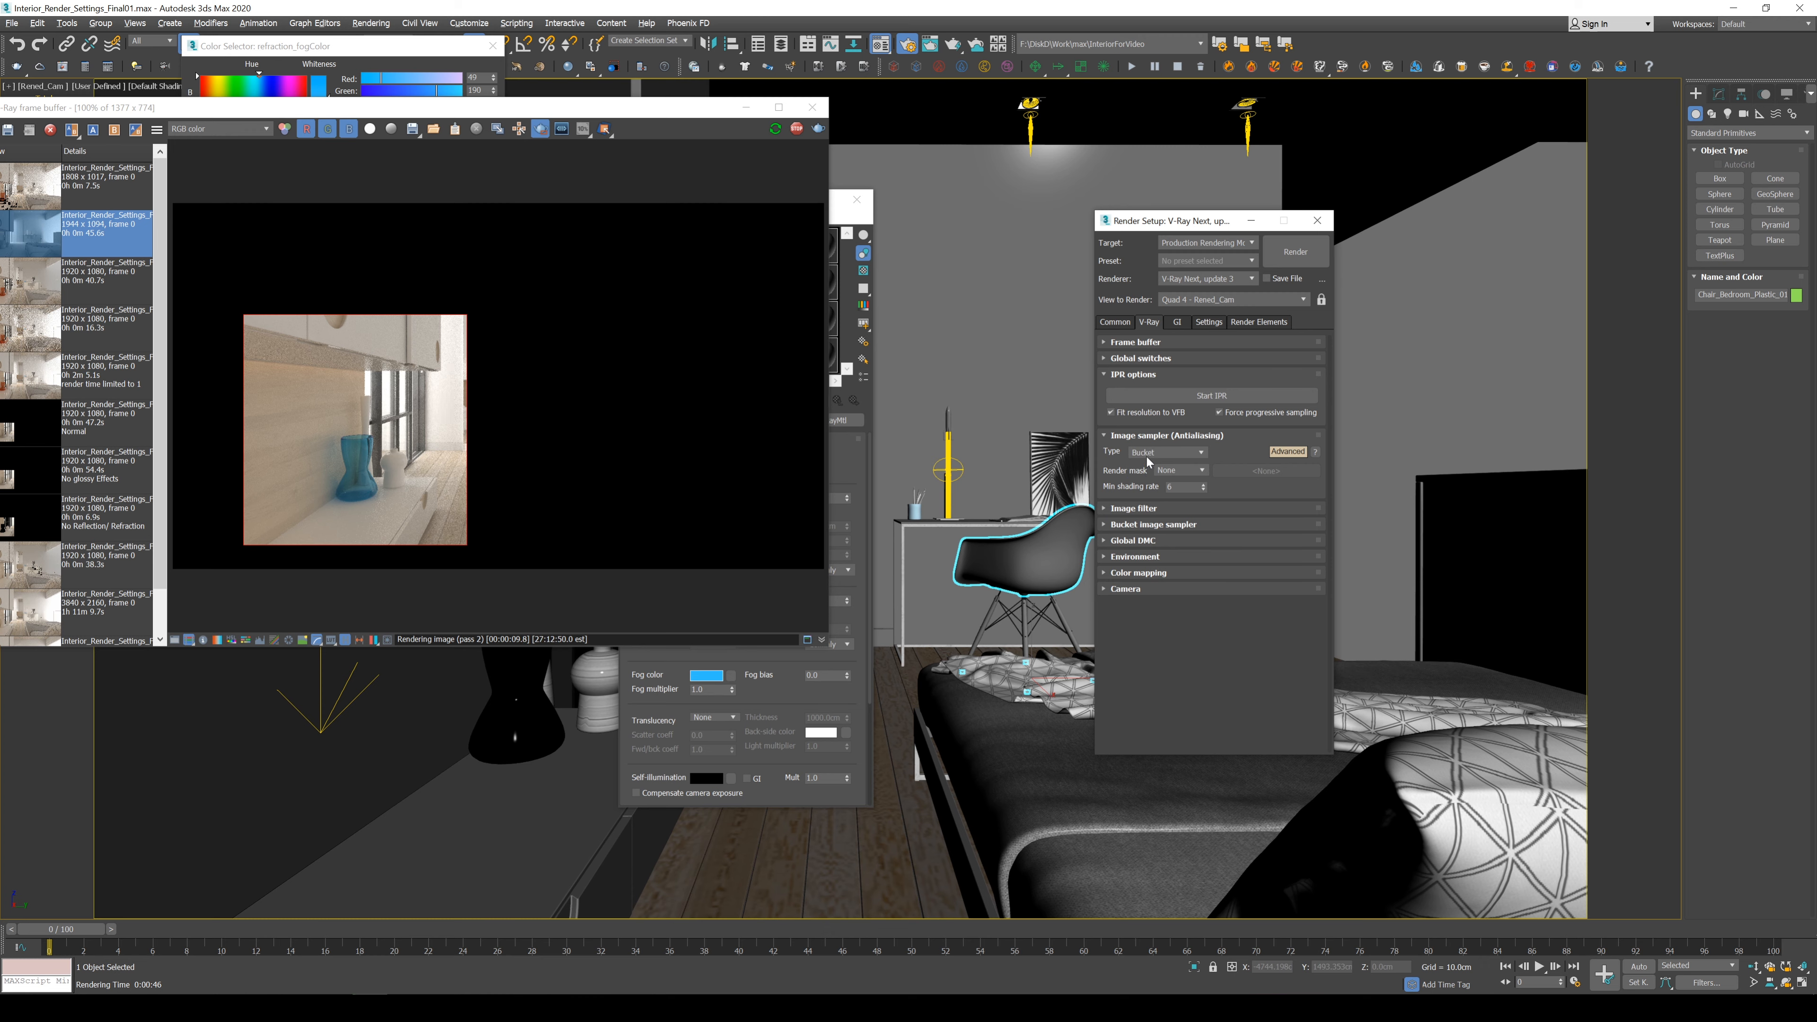
mouse_move(1286, 419)
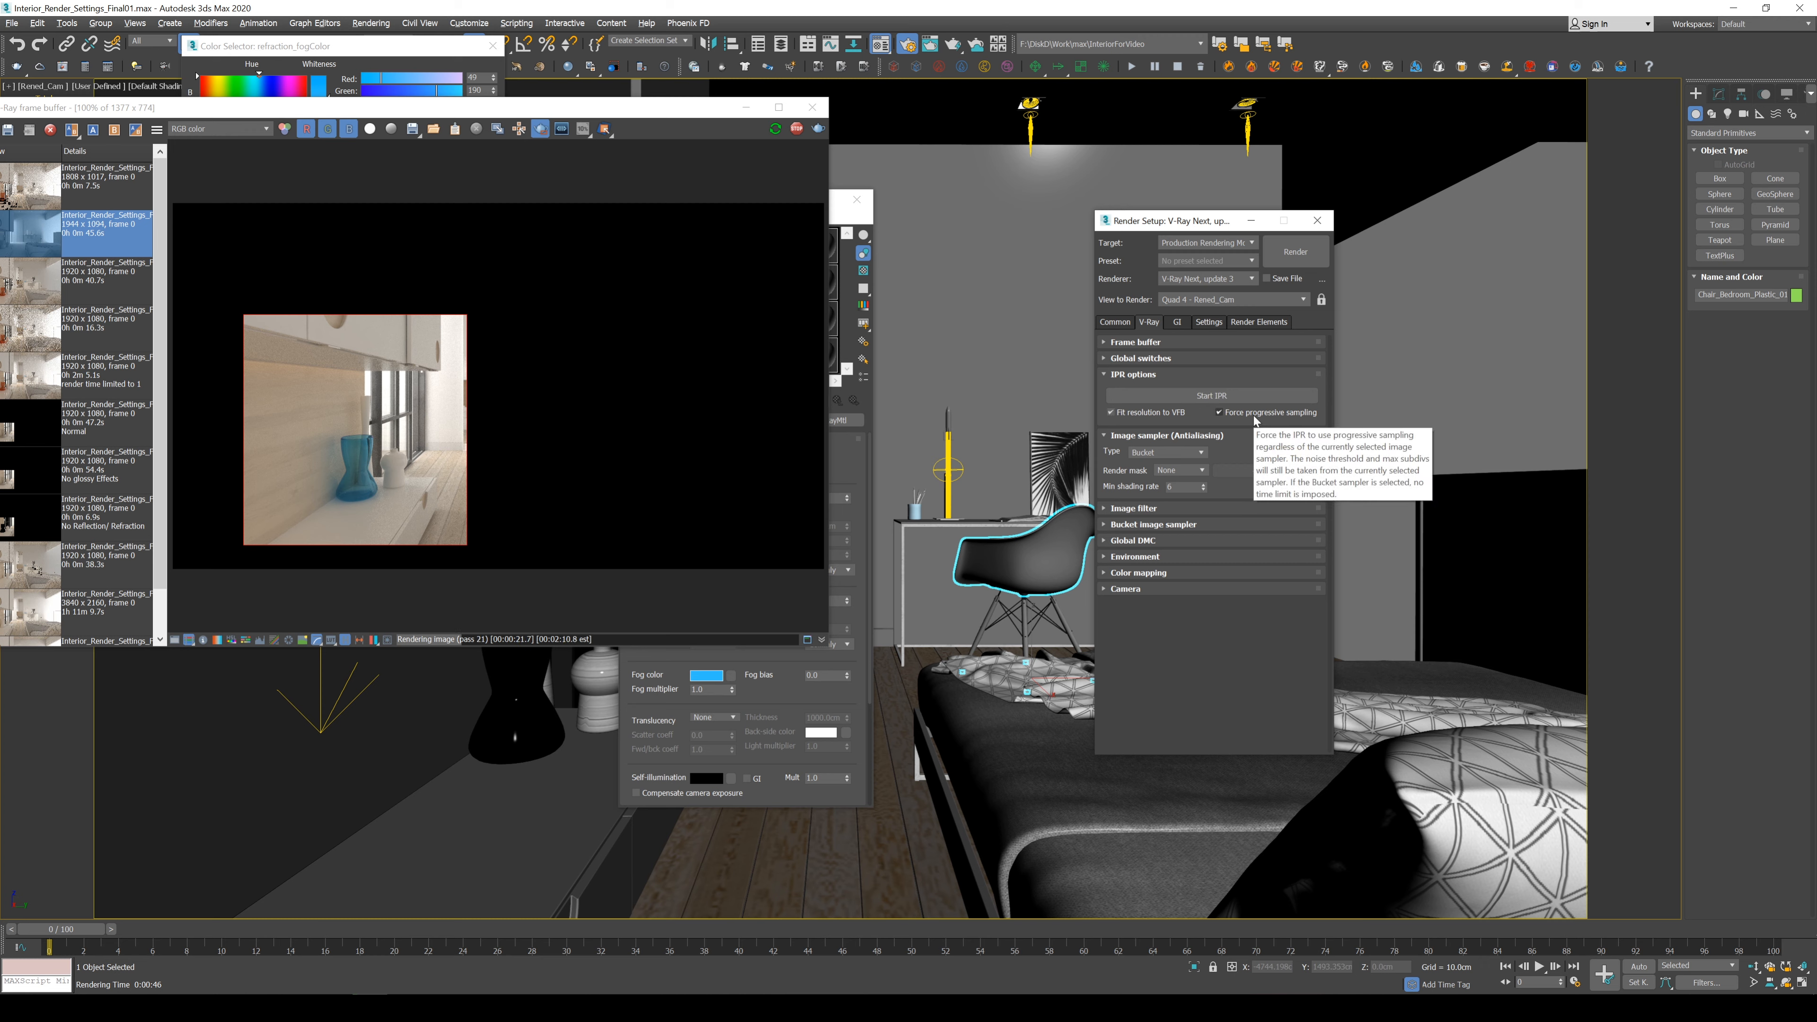
mouse_move(1135, 459)
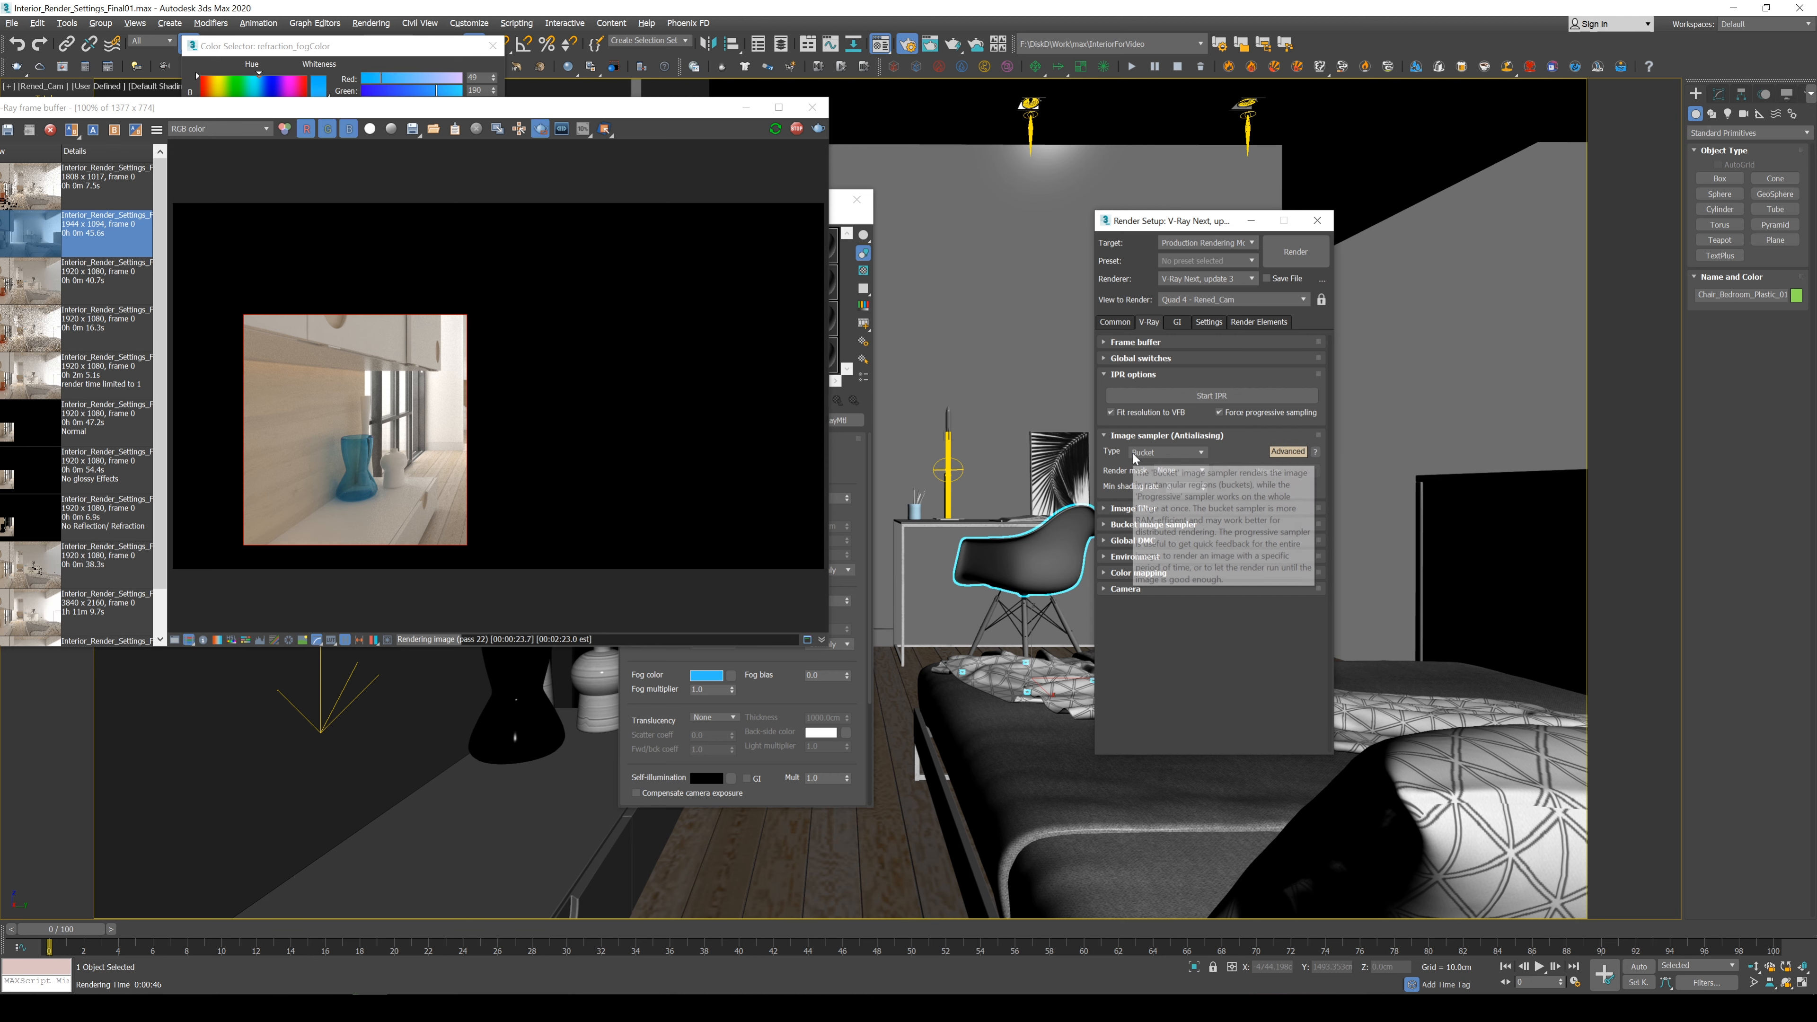
left_click(1220, 413)
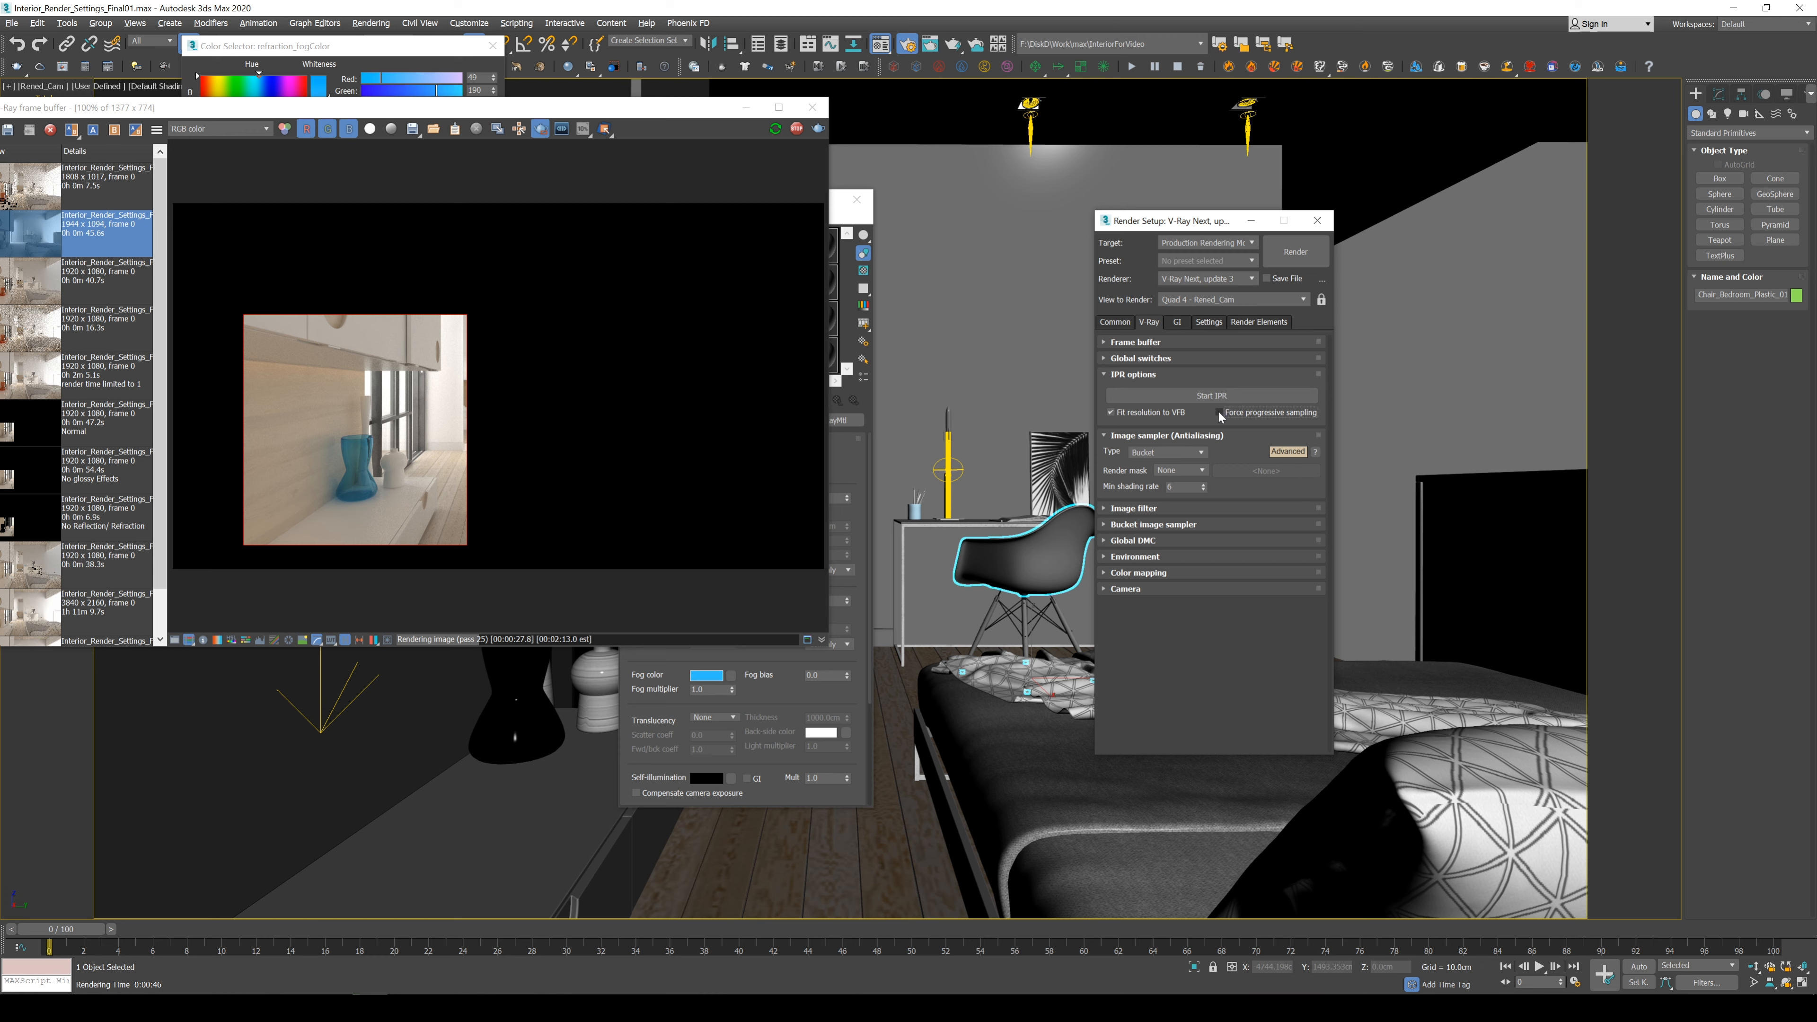
left_click(1219, 413)
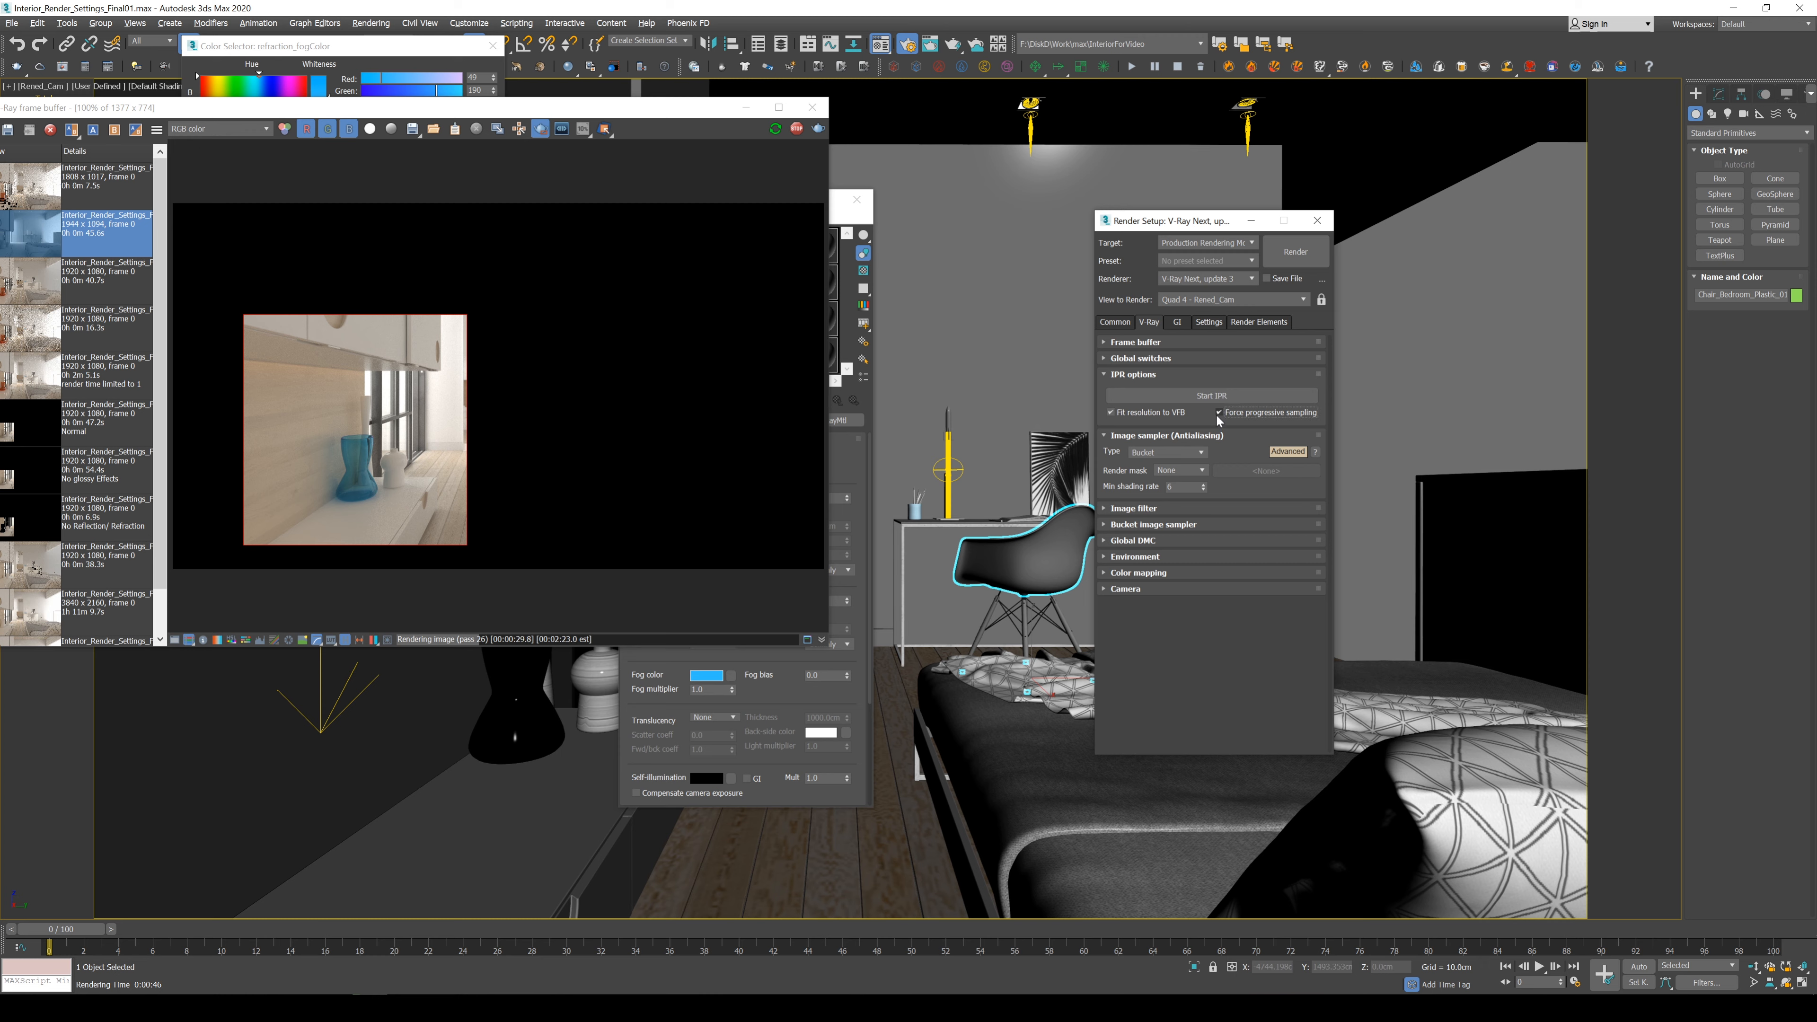
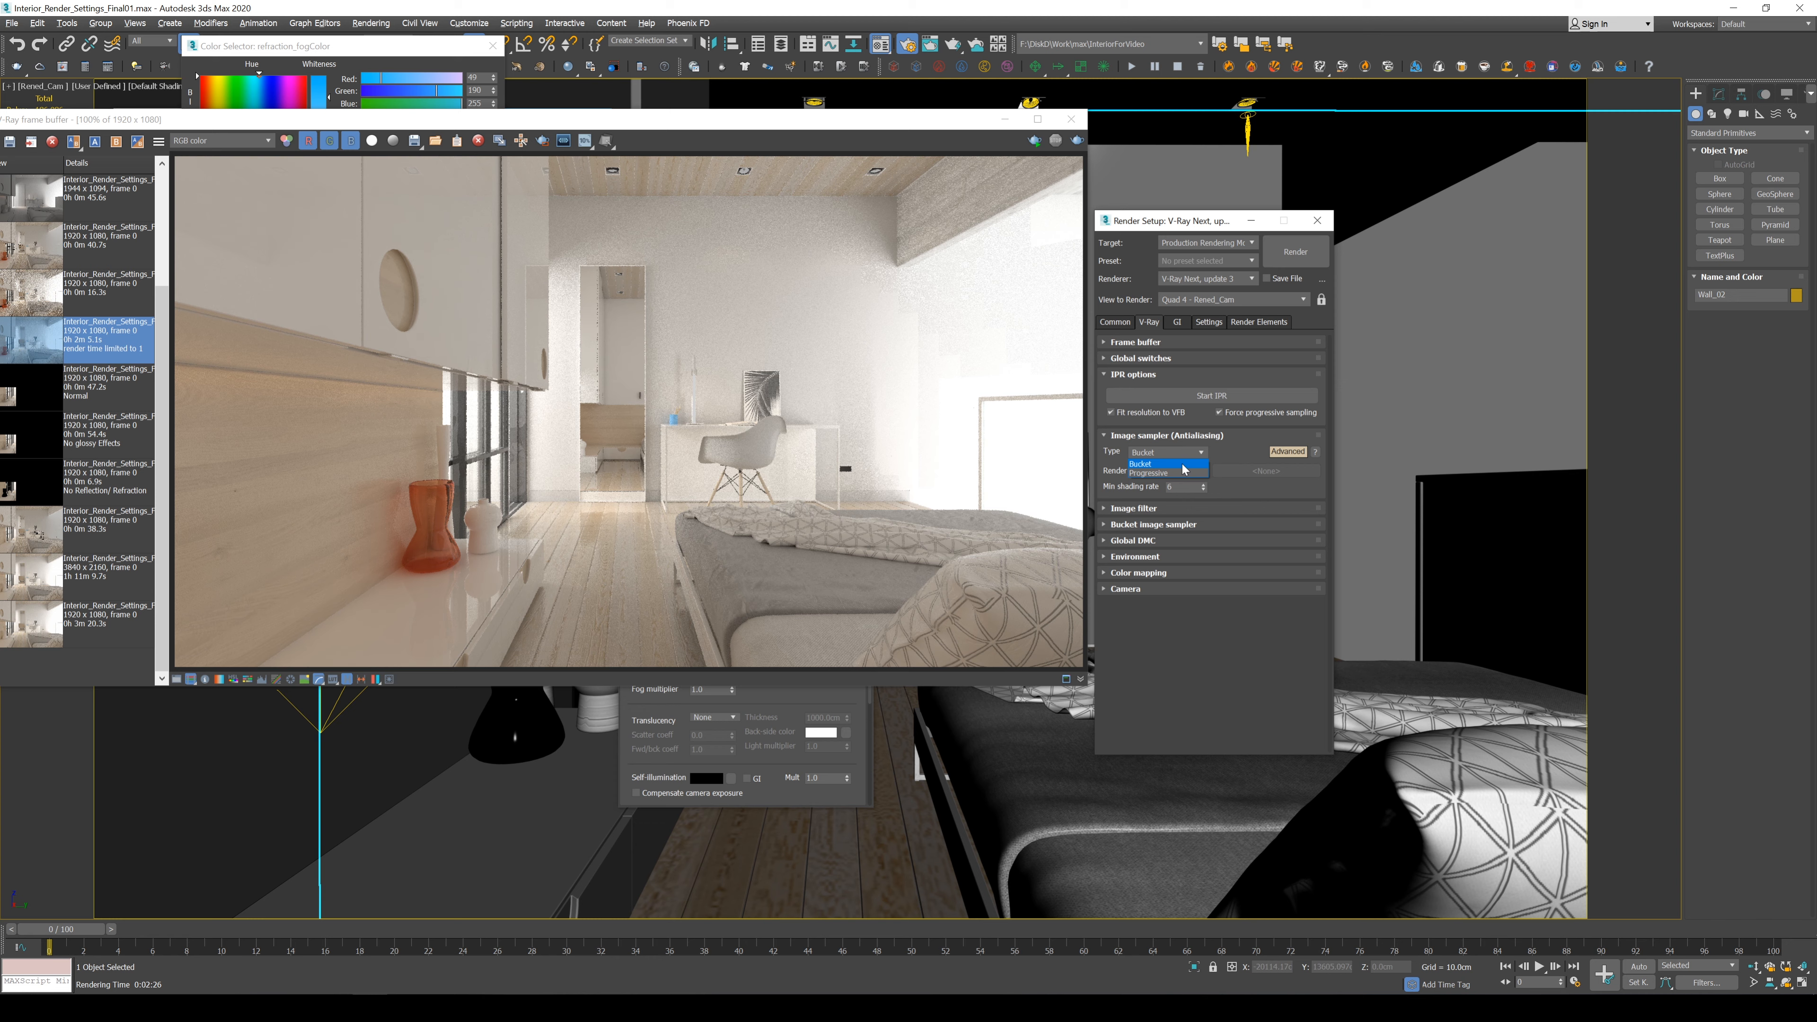
Review the available image sampler types and keep Bucket chosen.
left_click(1183, 465)
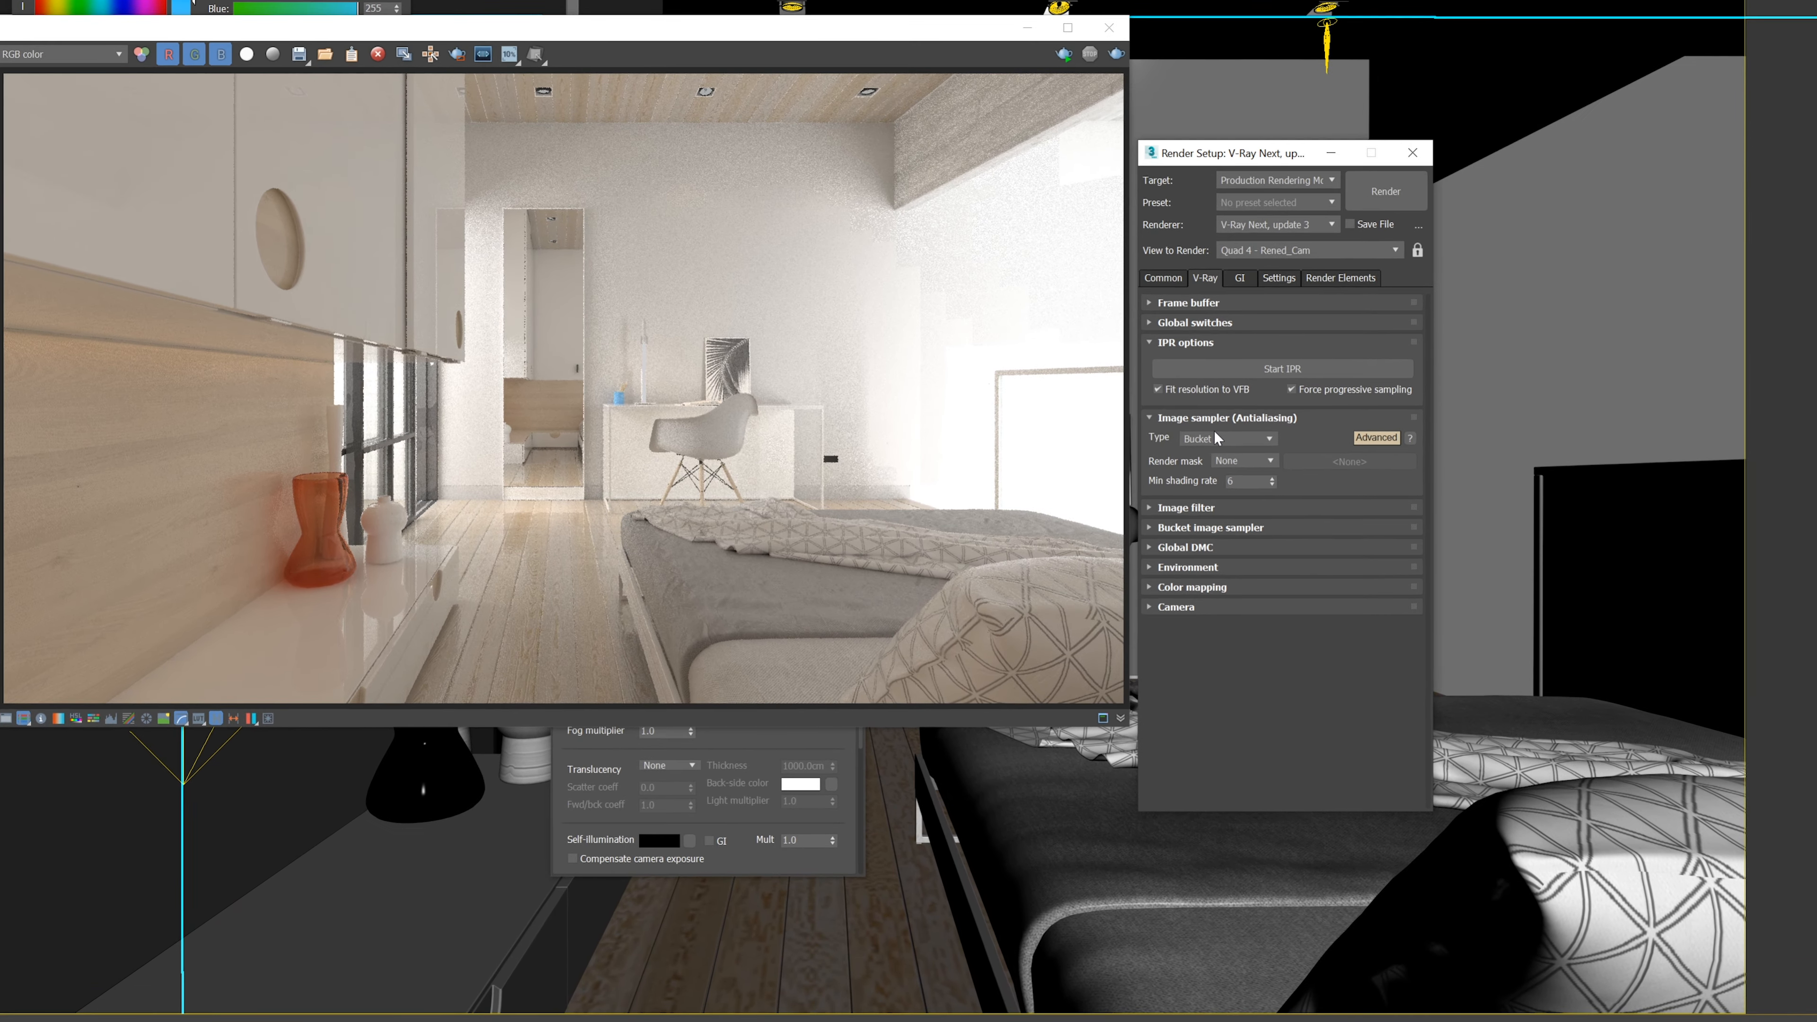
left_click(1160, 452)
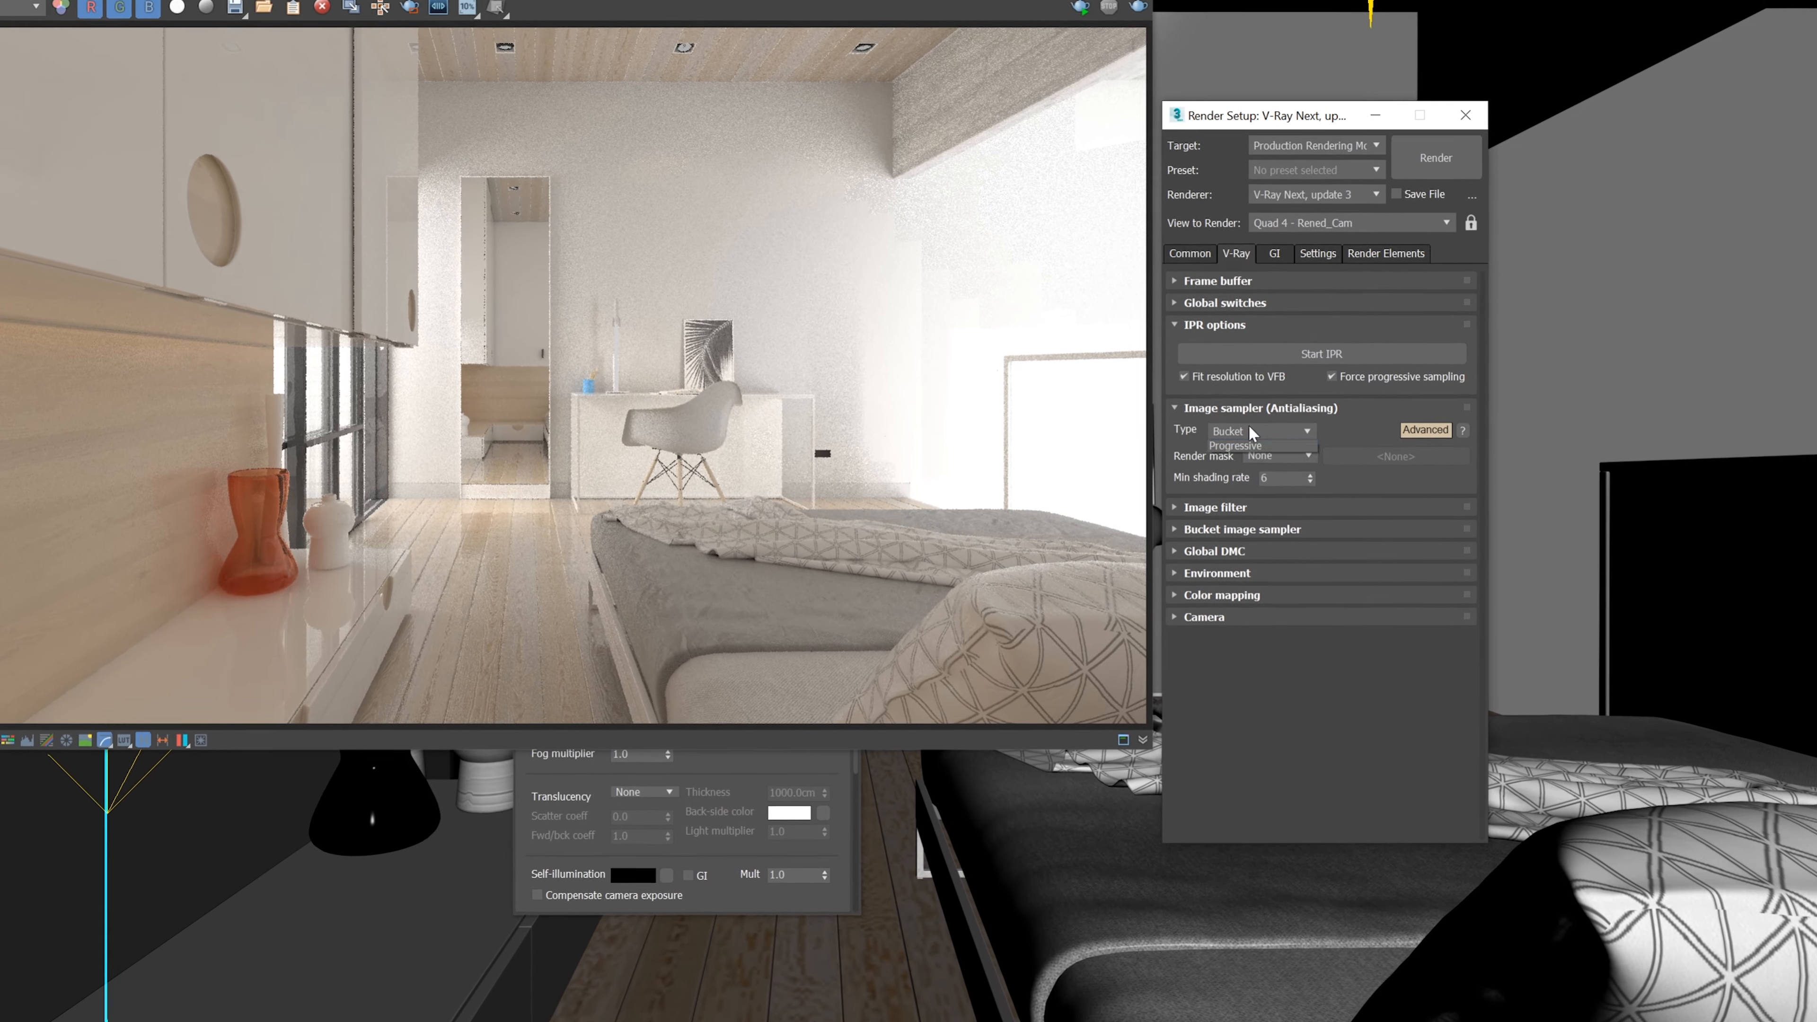
left_click(1249, 427)
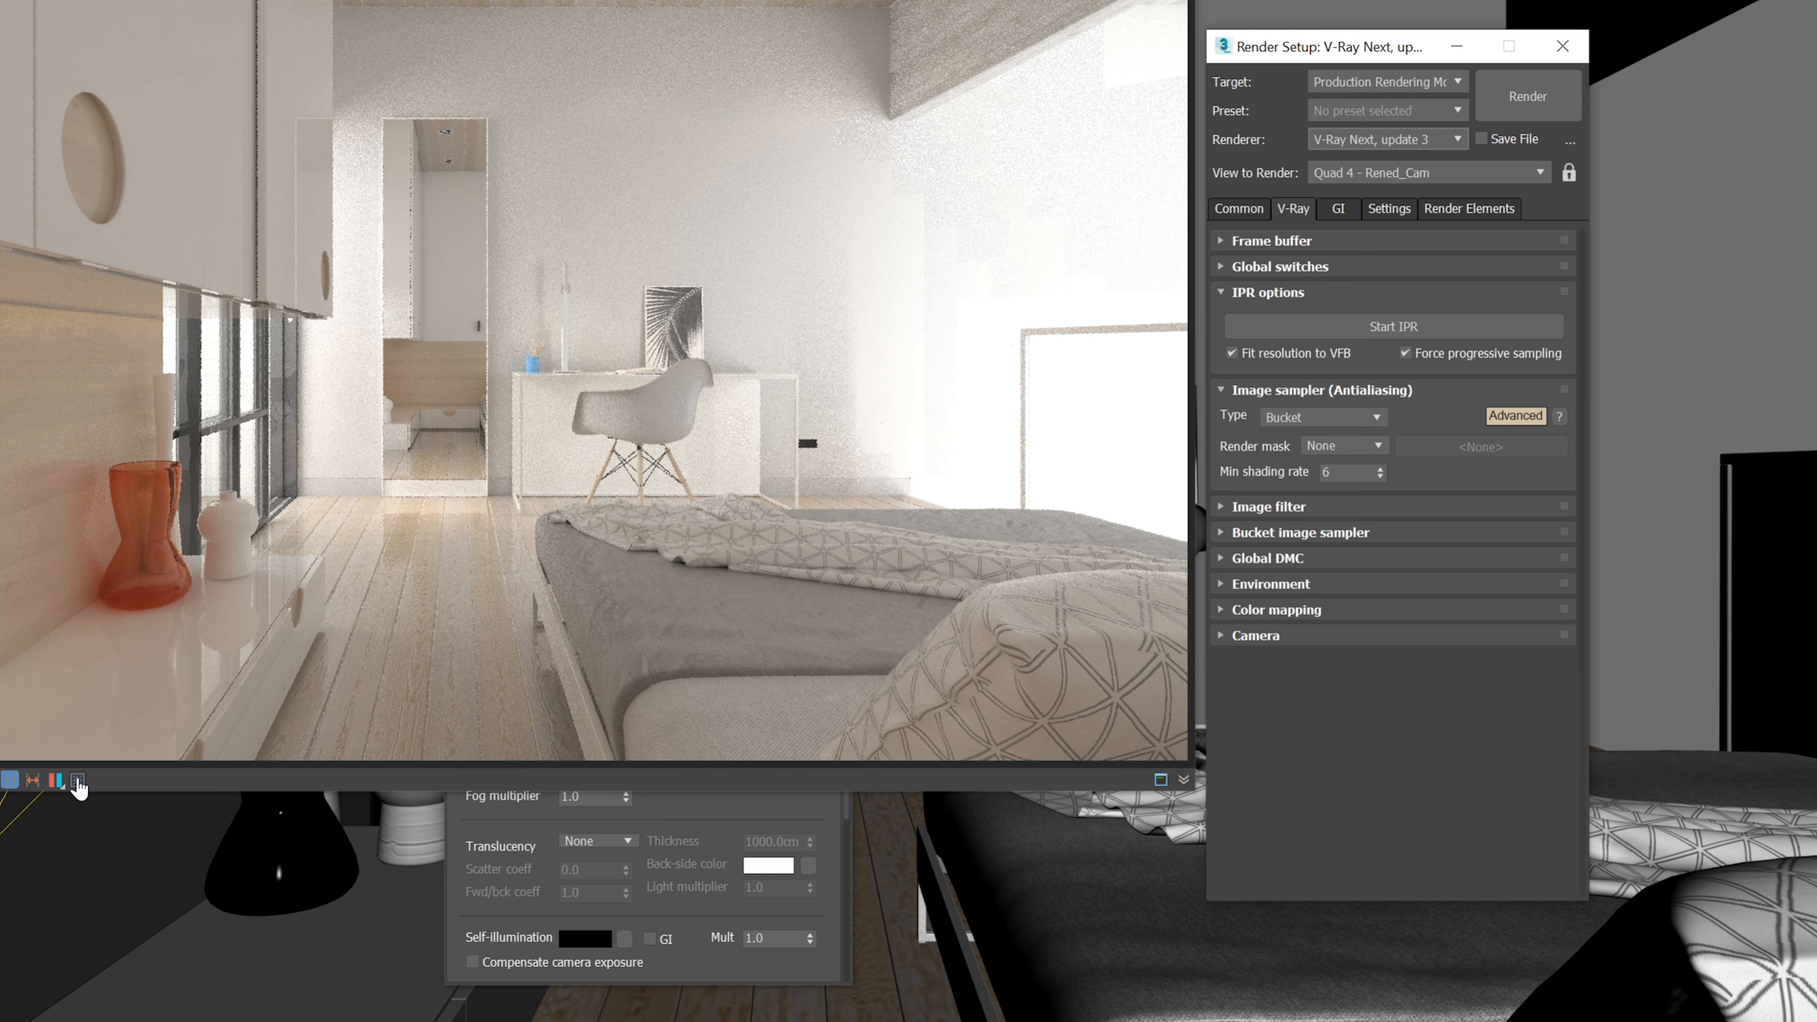
Select the small white vase and review the Render mask options, leaving the mask at None.
left_click(618, 609)
left_click(1349, 447)
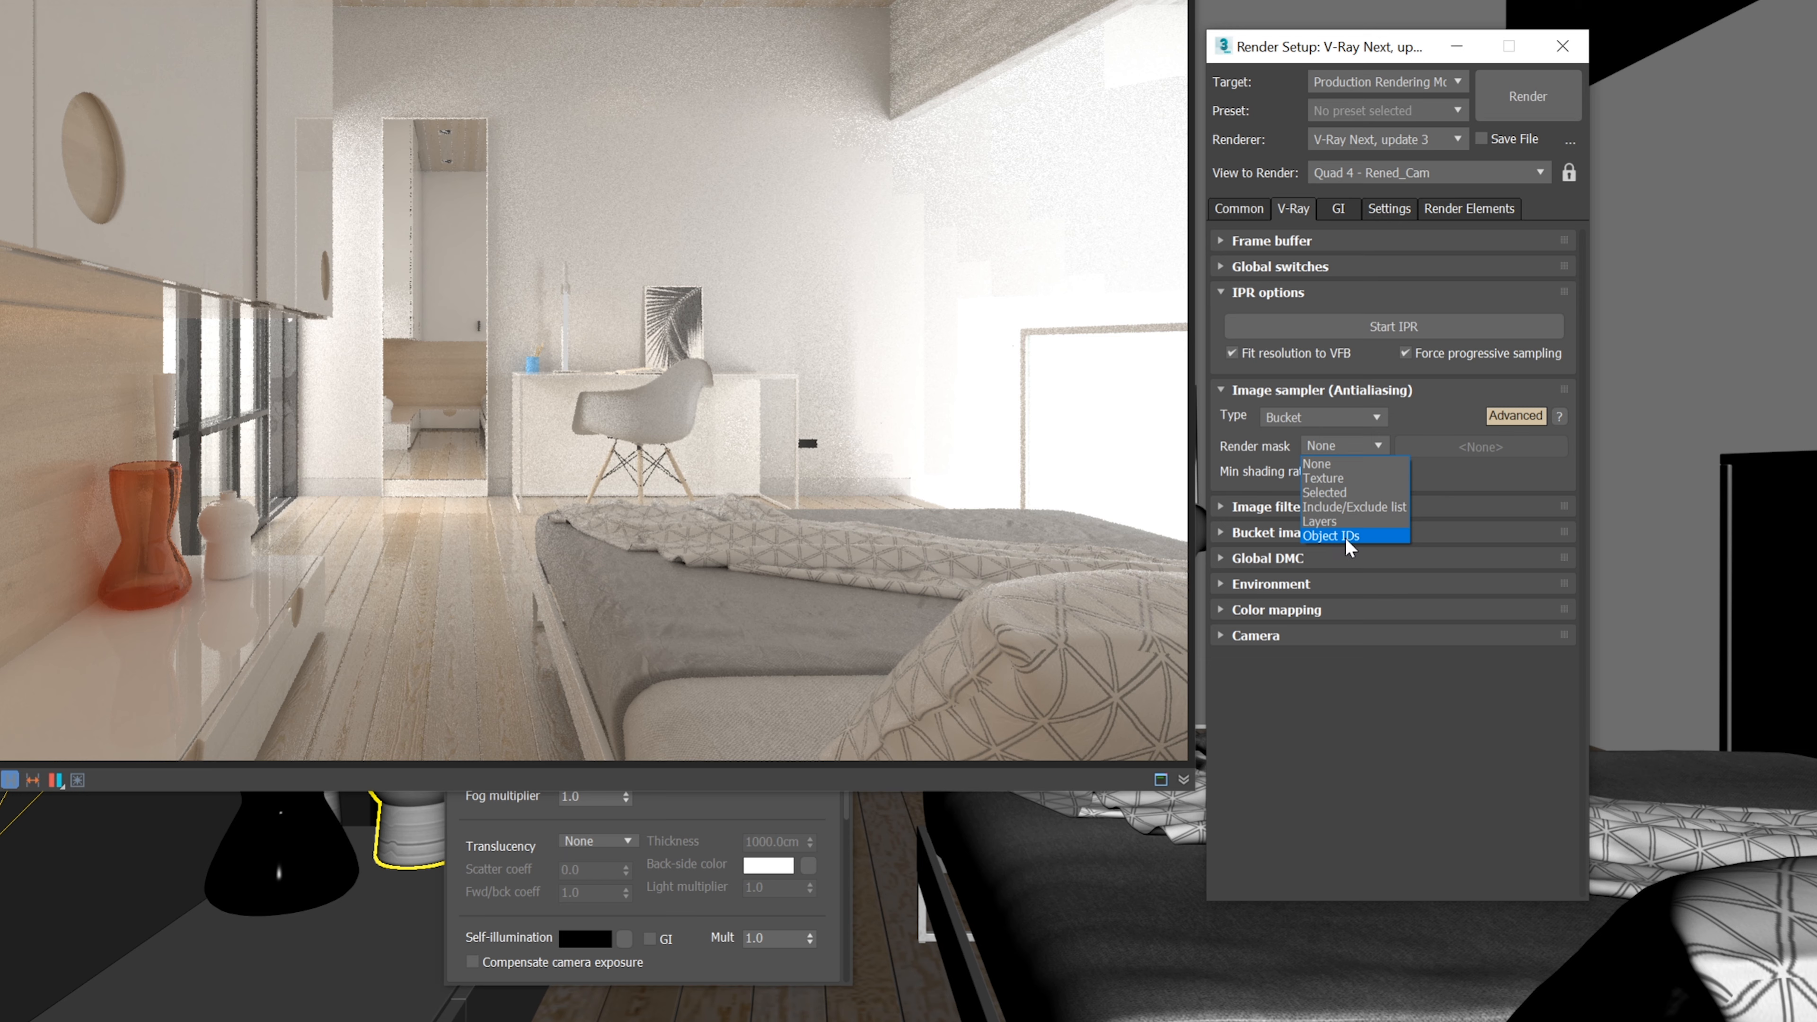
left_click(1253, 447)
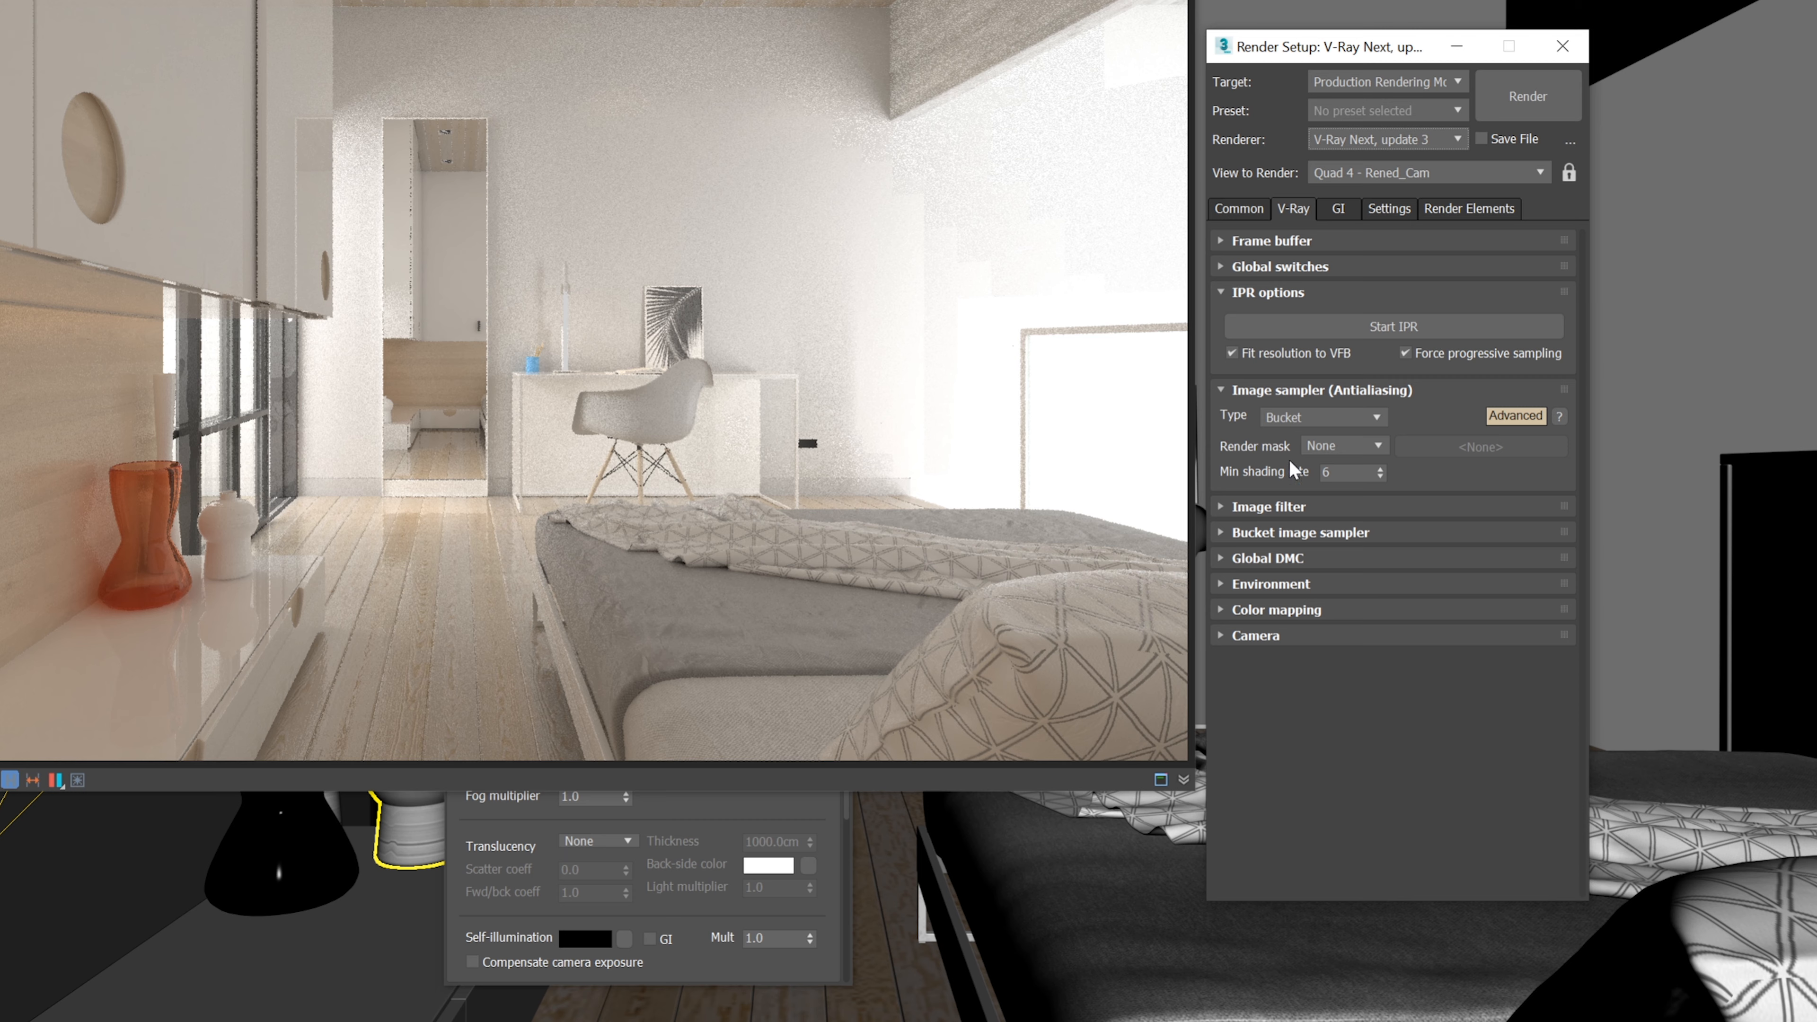
Compare the Bucket and Progressive sampler settings by switching the type to Progressive and back to Bucket.
left_click(1263, 532)
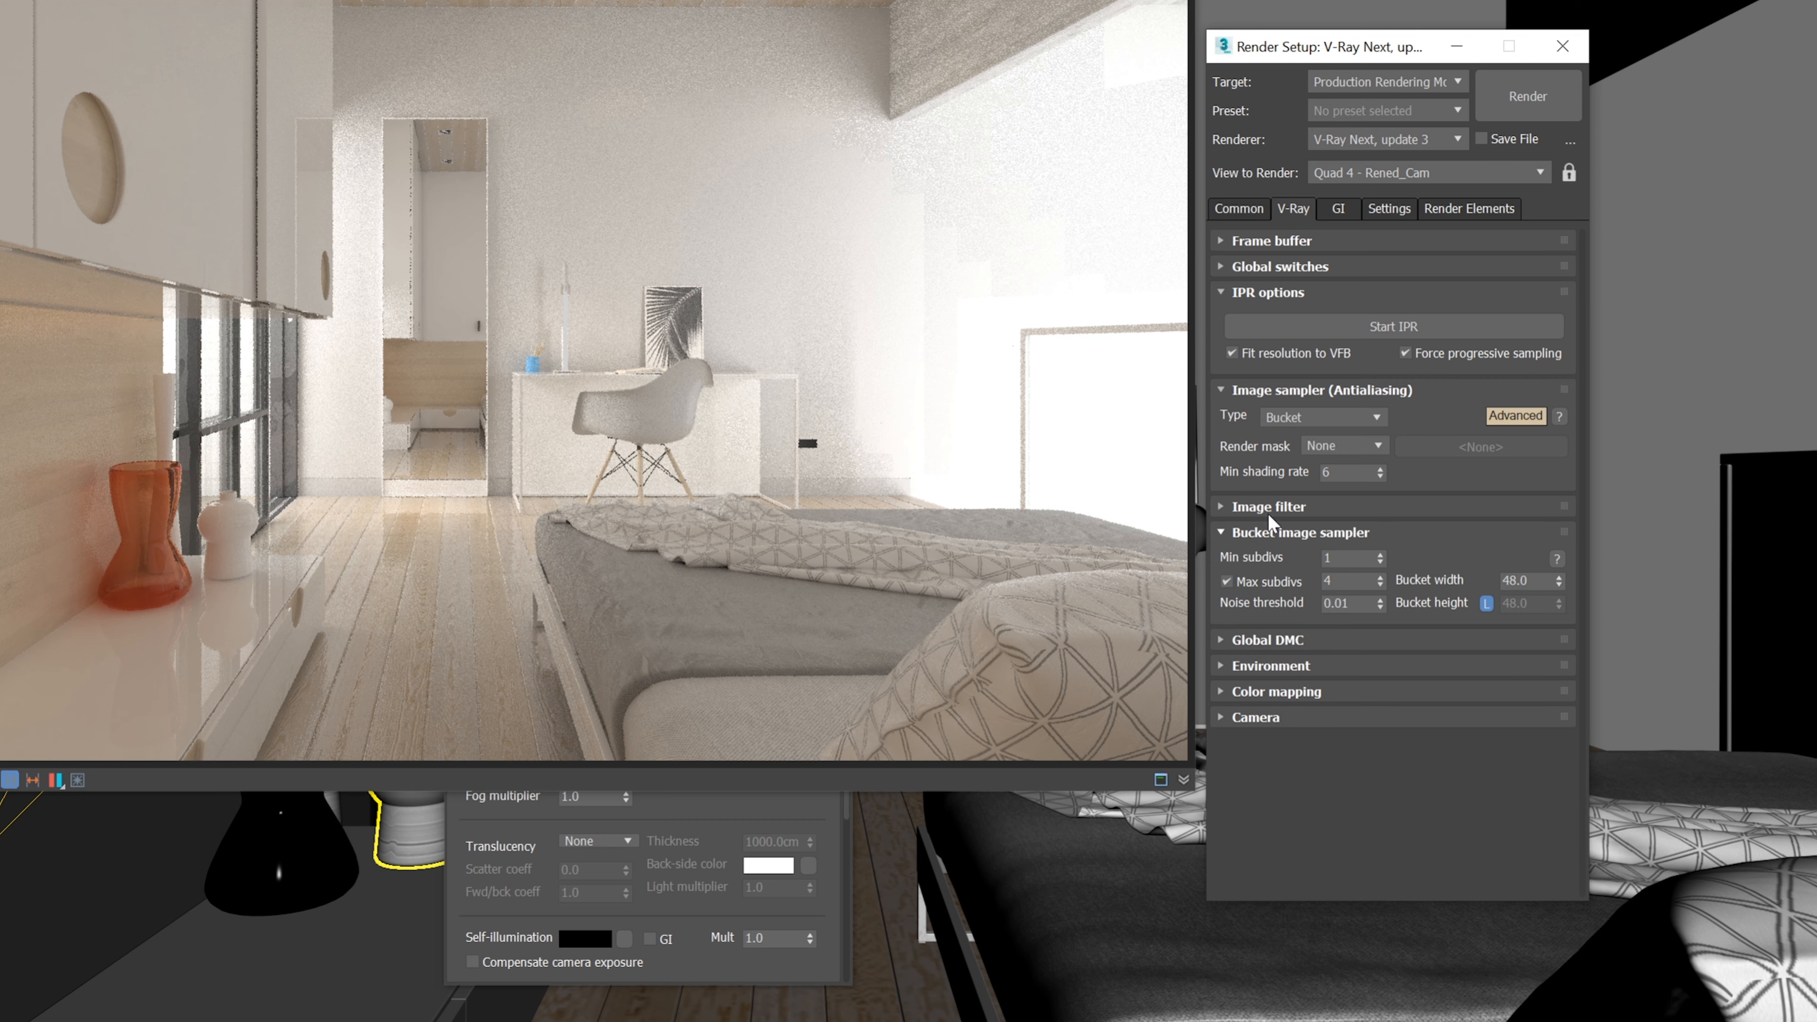
left_click(1297, 418)
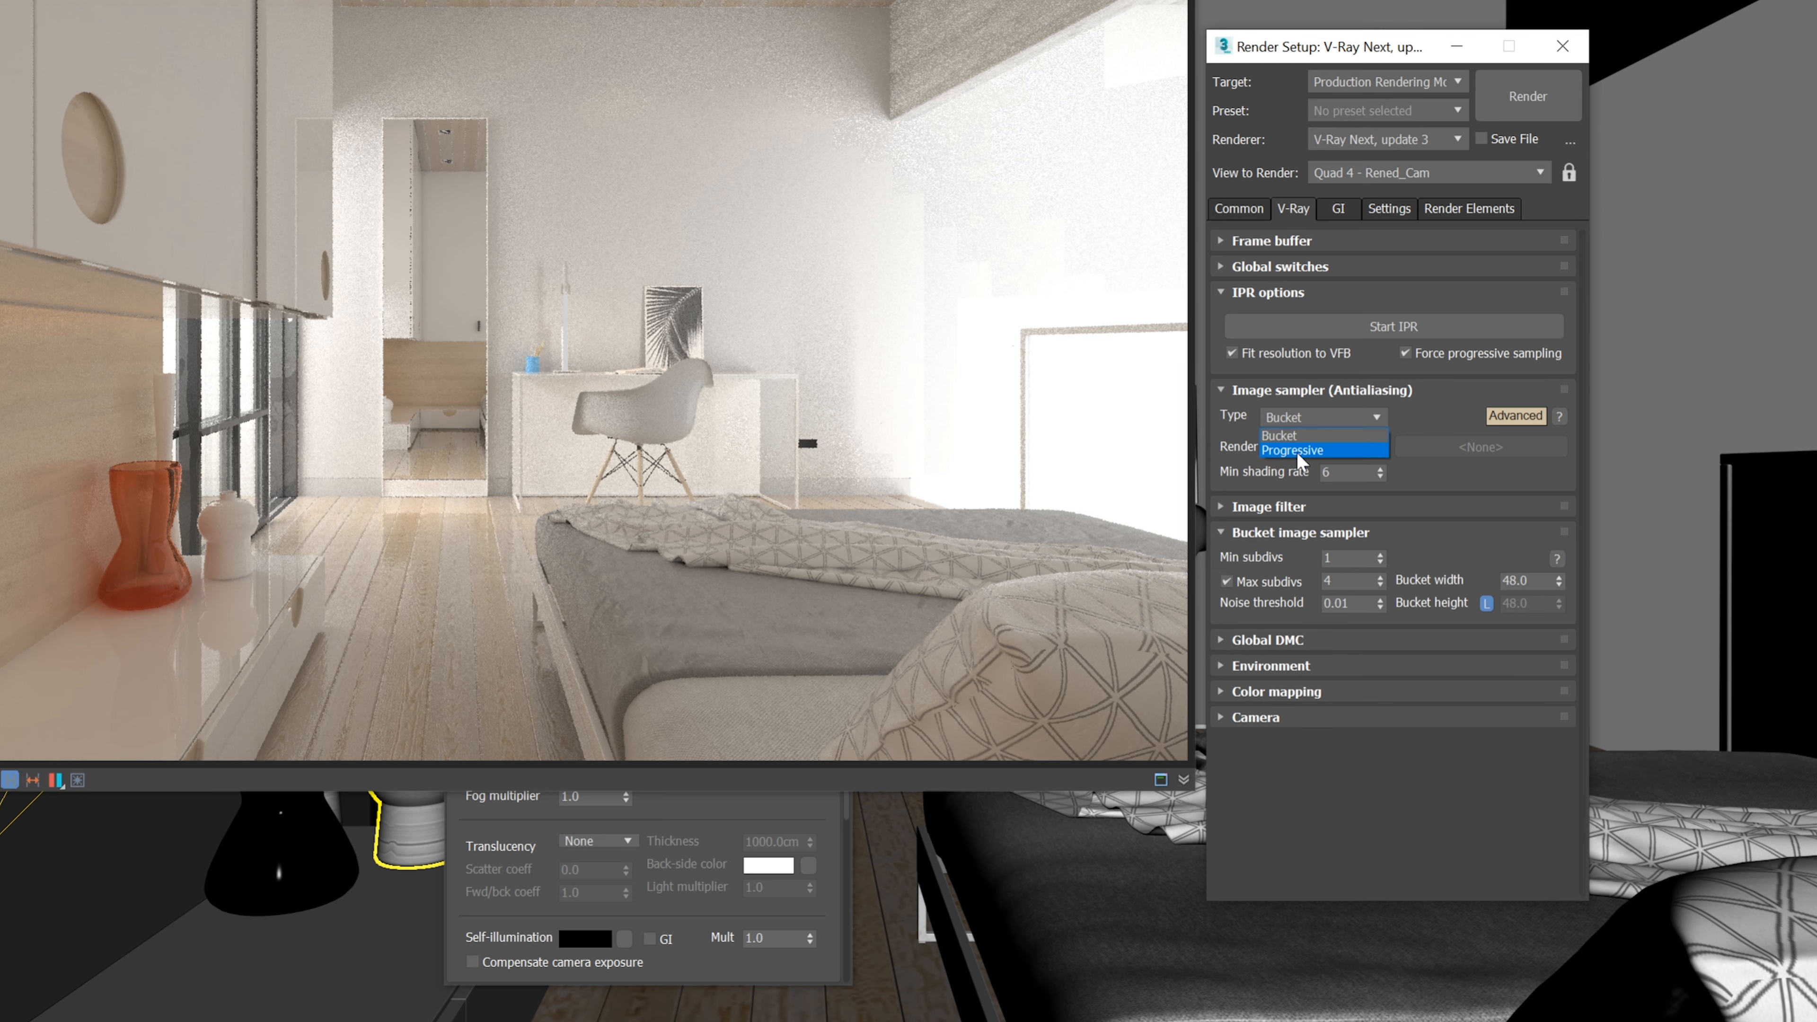
left_click(1296, 450)
left_click(1271, 419)
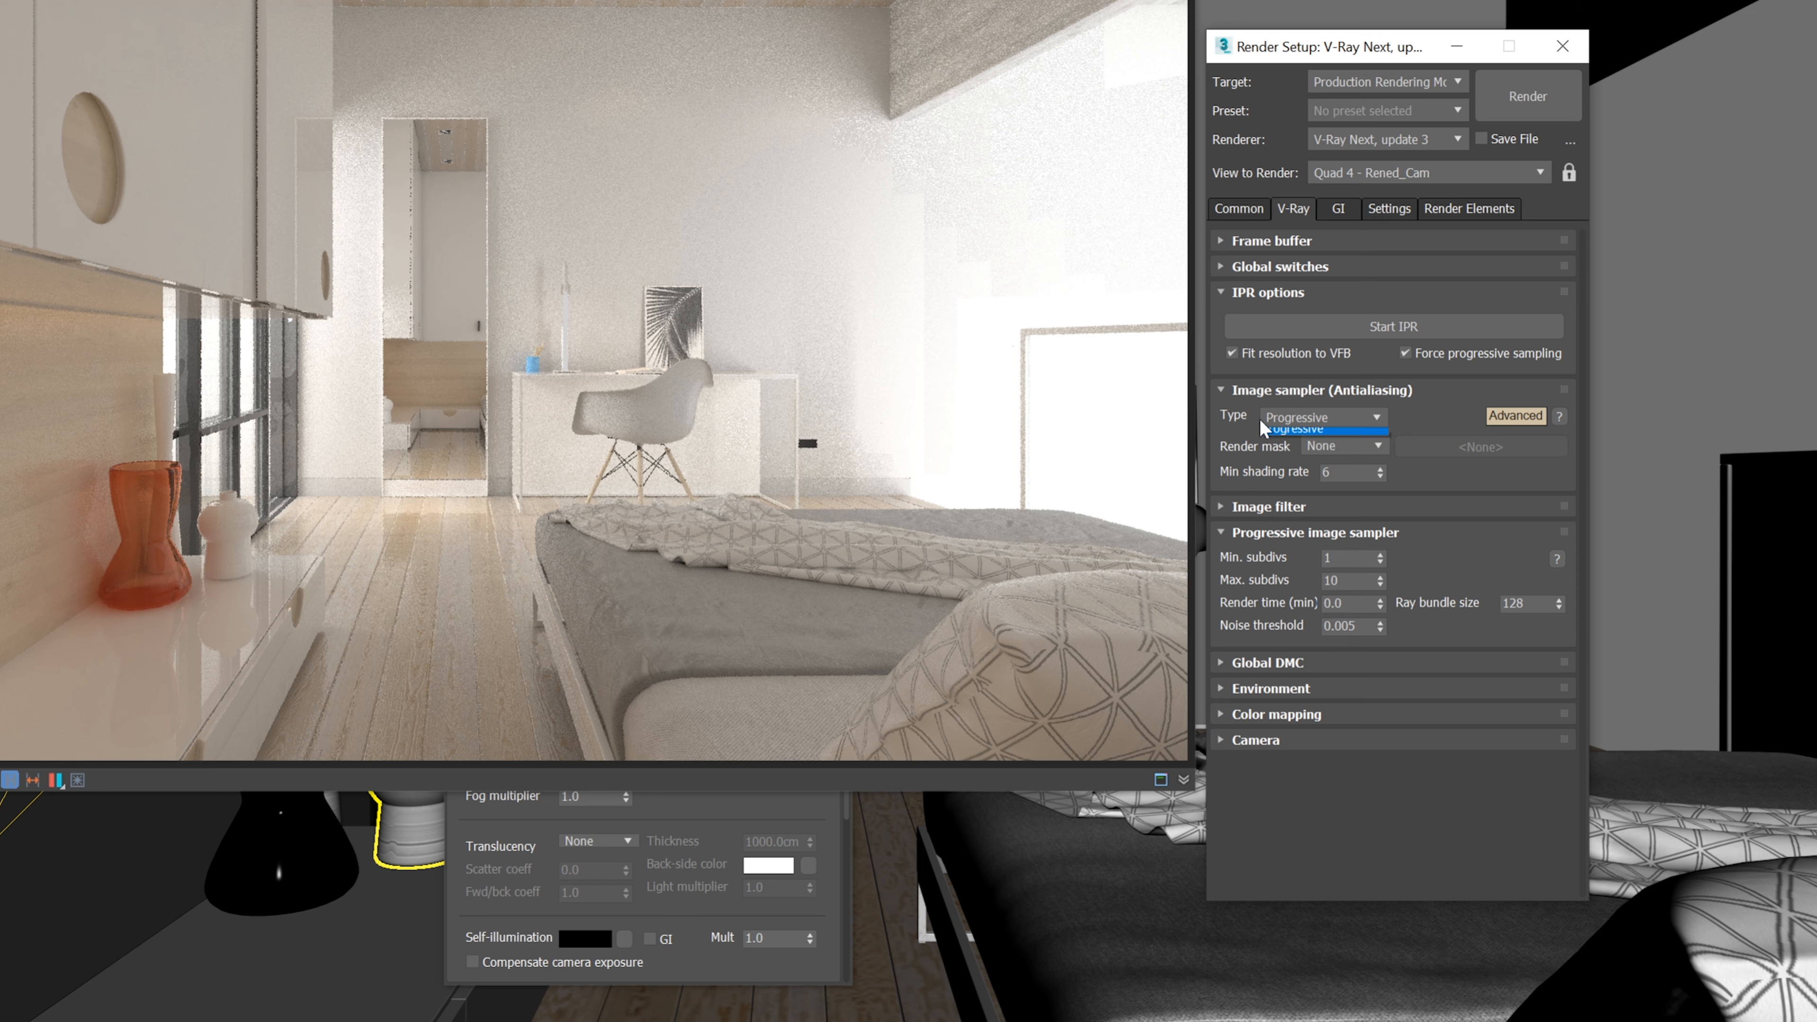
left_click(1284, 434)
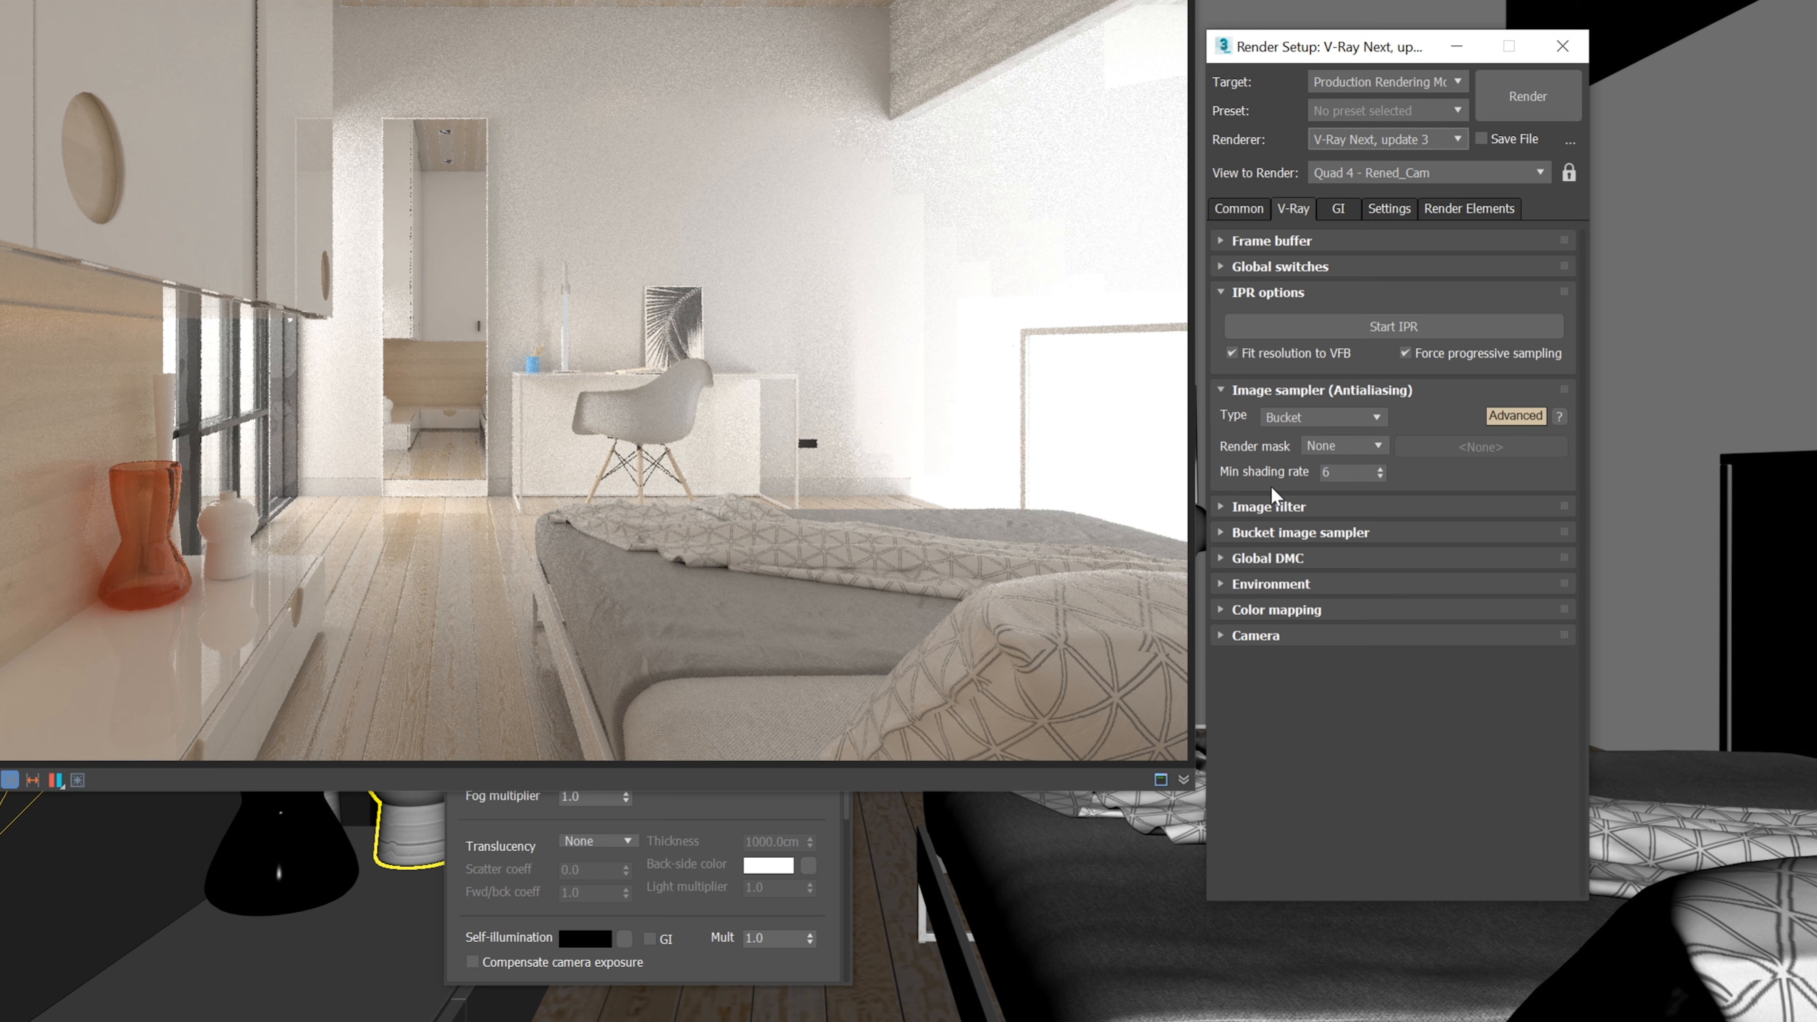
Expand the Bucket image sampler settings and examine the subdivs values and the Bucket height lock.
left_click(1285, 533)
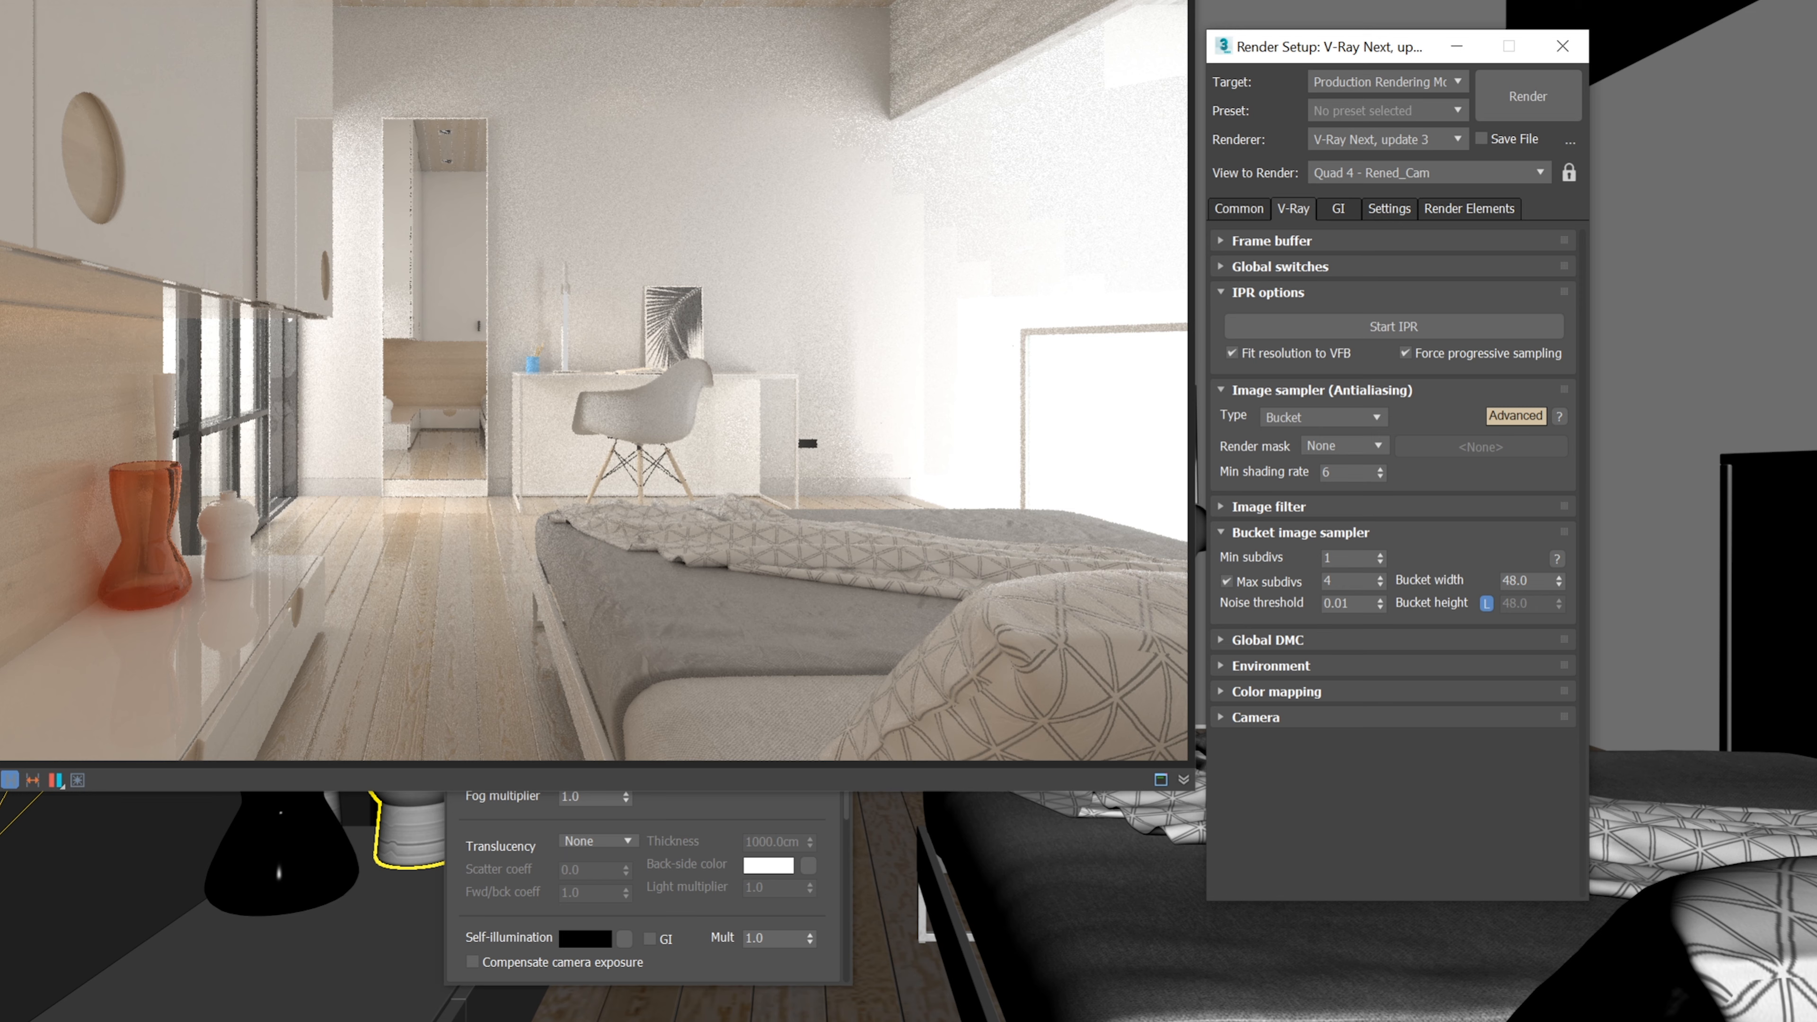
mouse_move(1350, 555)
left_click(1487, 605)
Switch the image sampler type to Progressive and select its Noise threshold value.
left_click(1345, 417)
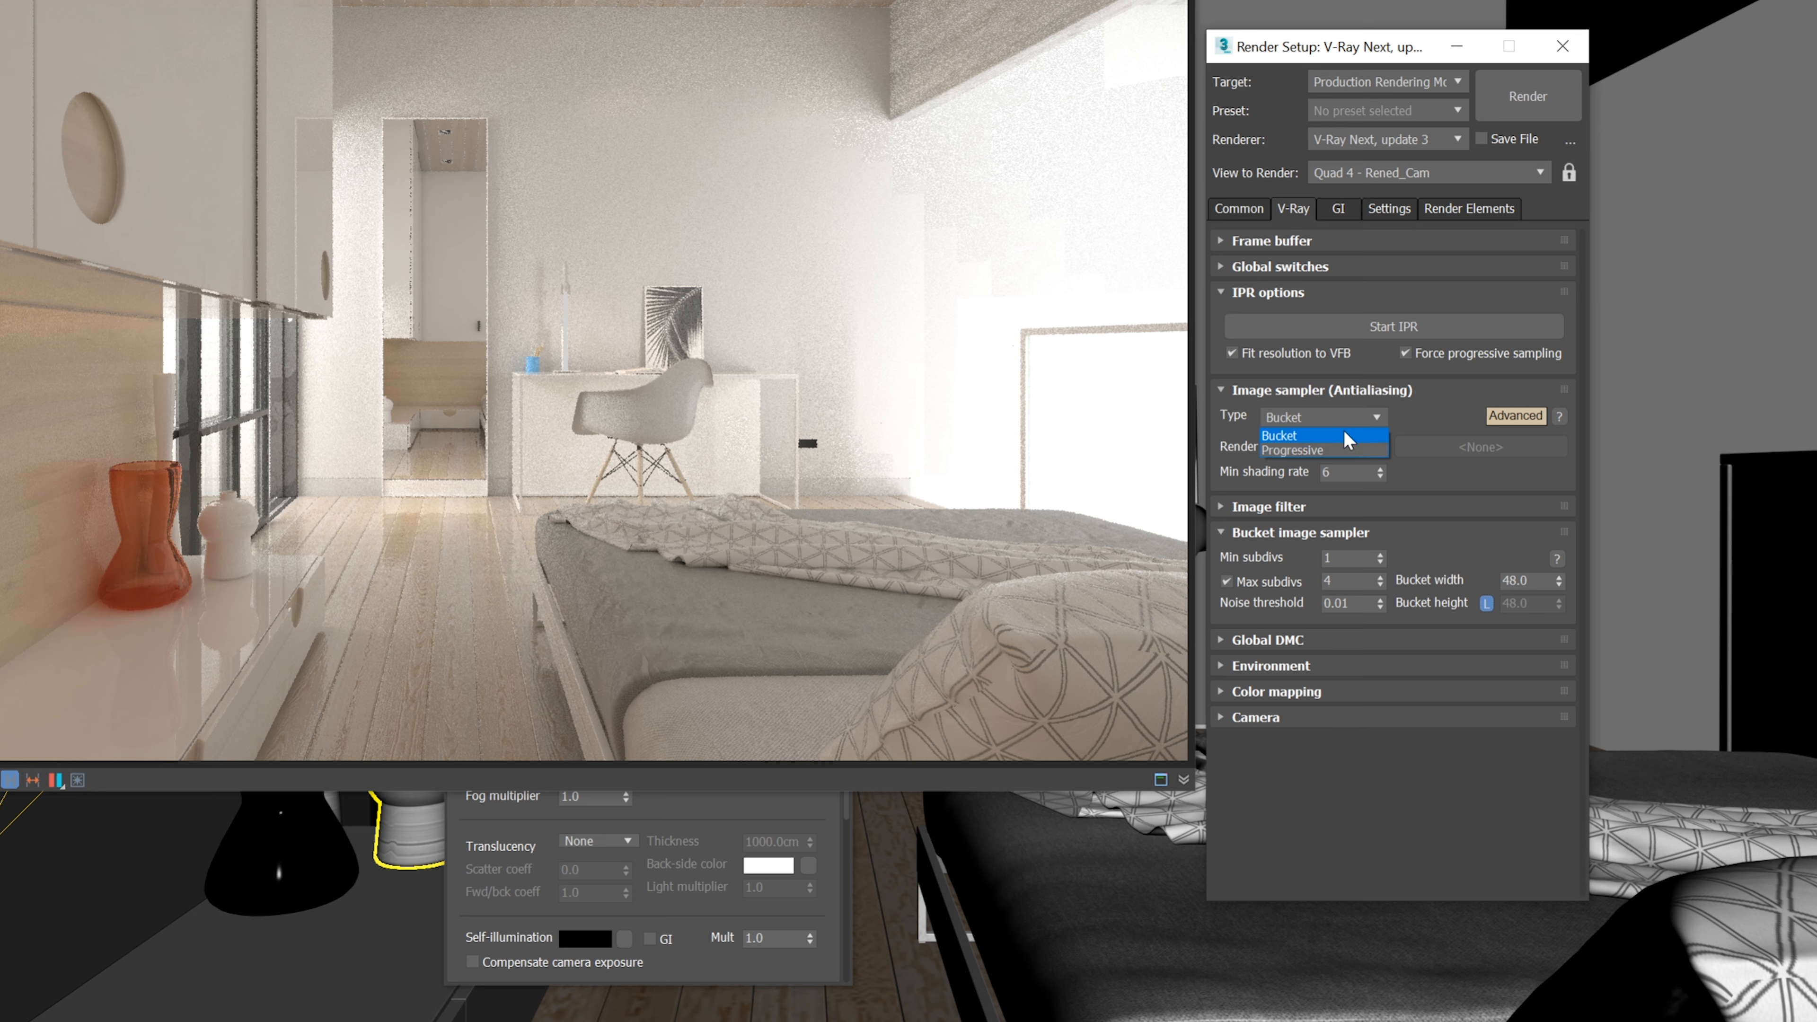
left_click(1324, 447)
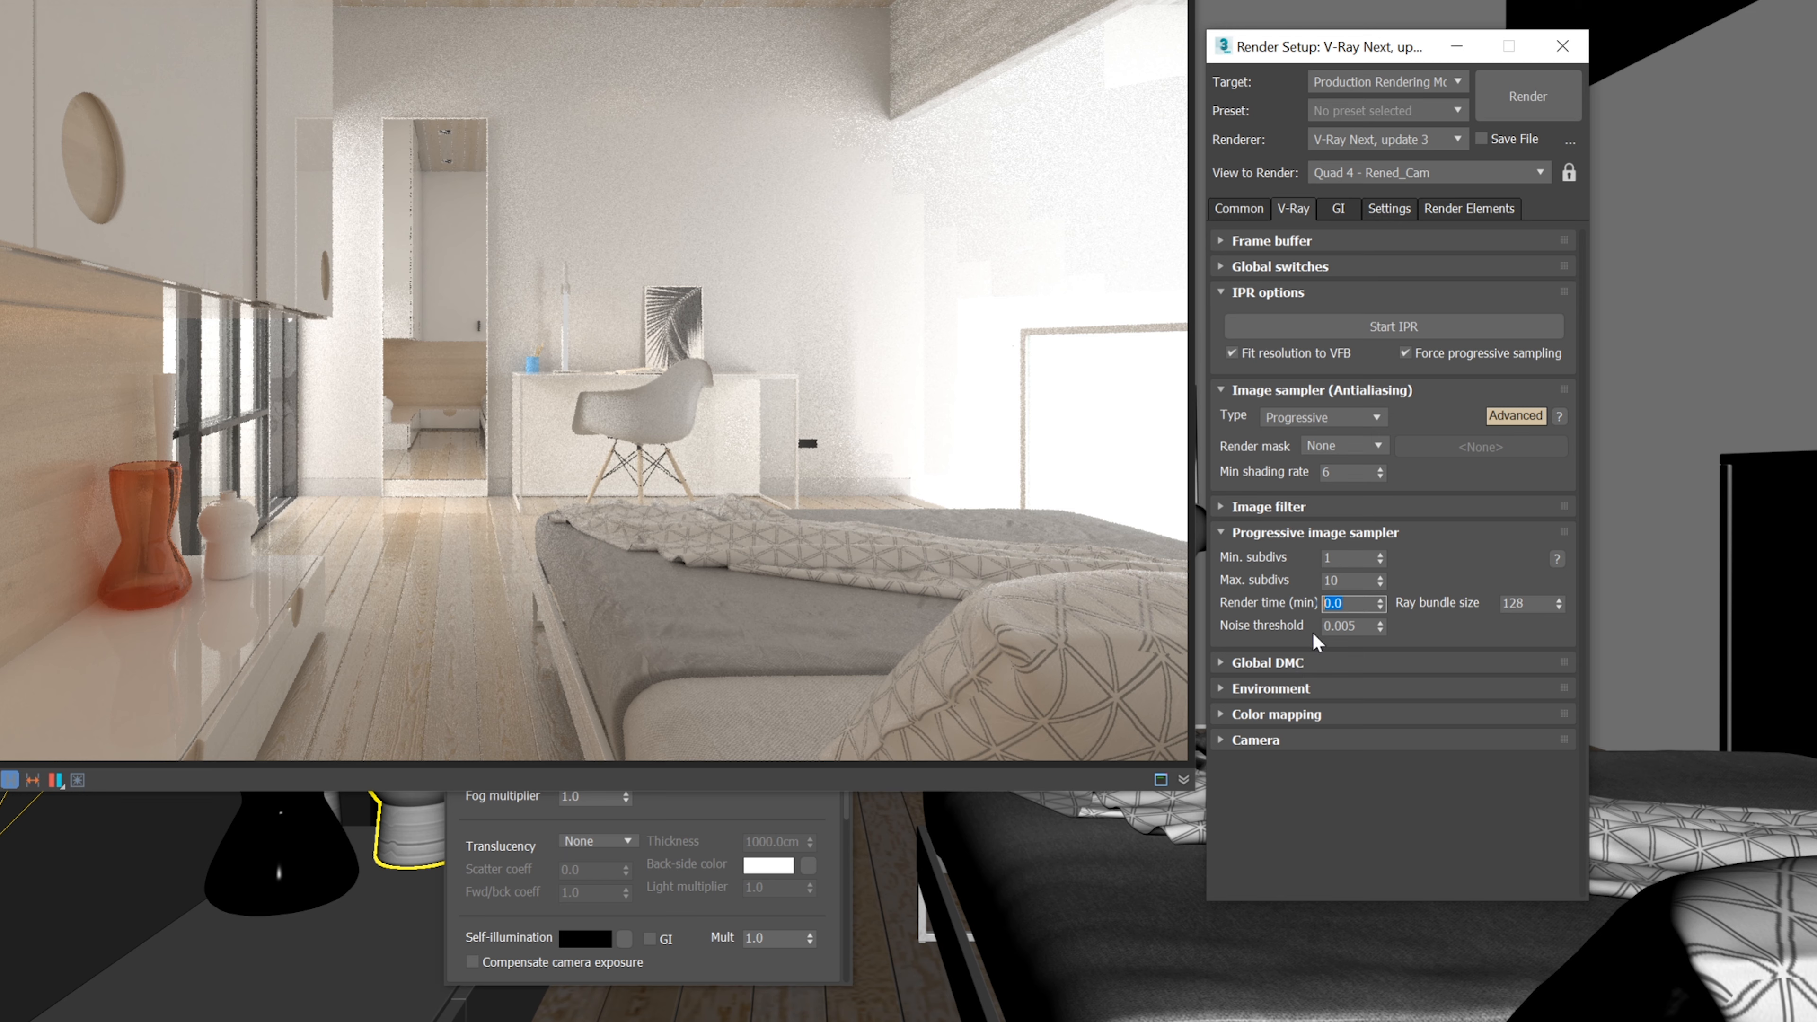
left_click(1295, 626)
left_click(1355, 626)
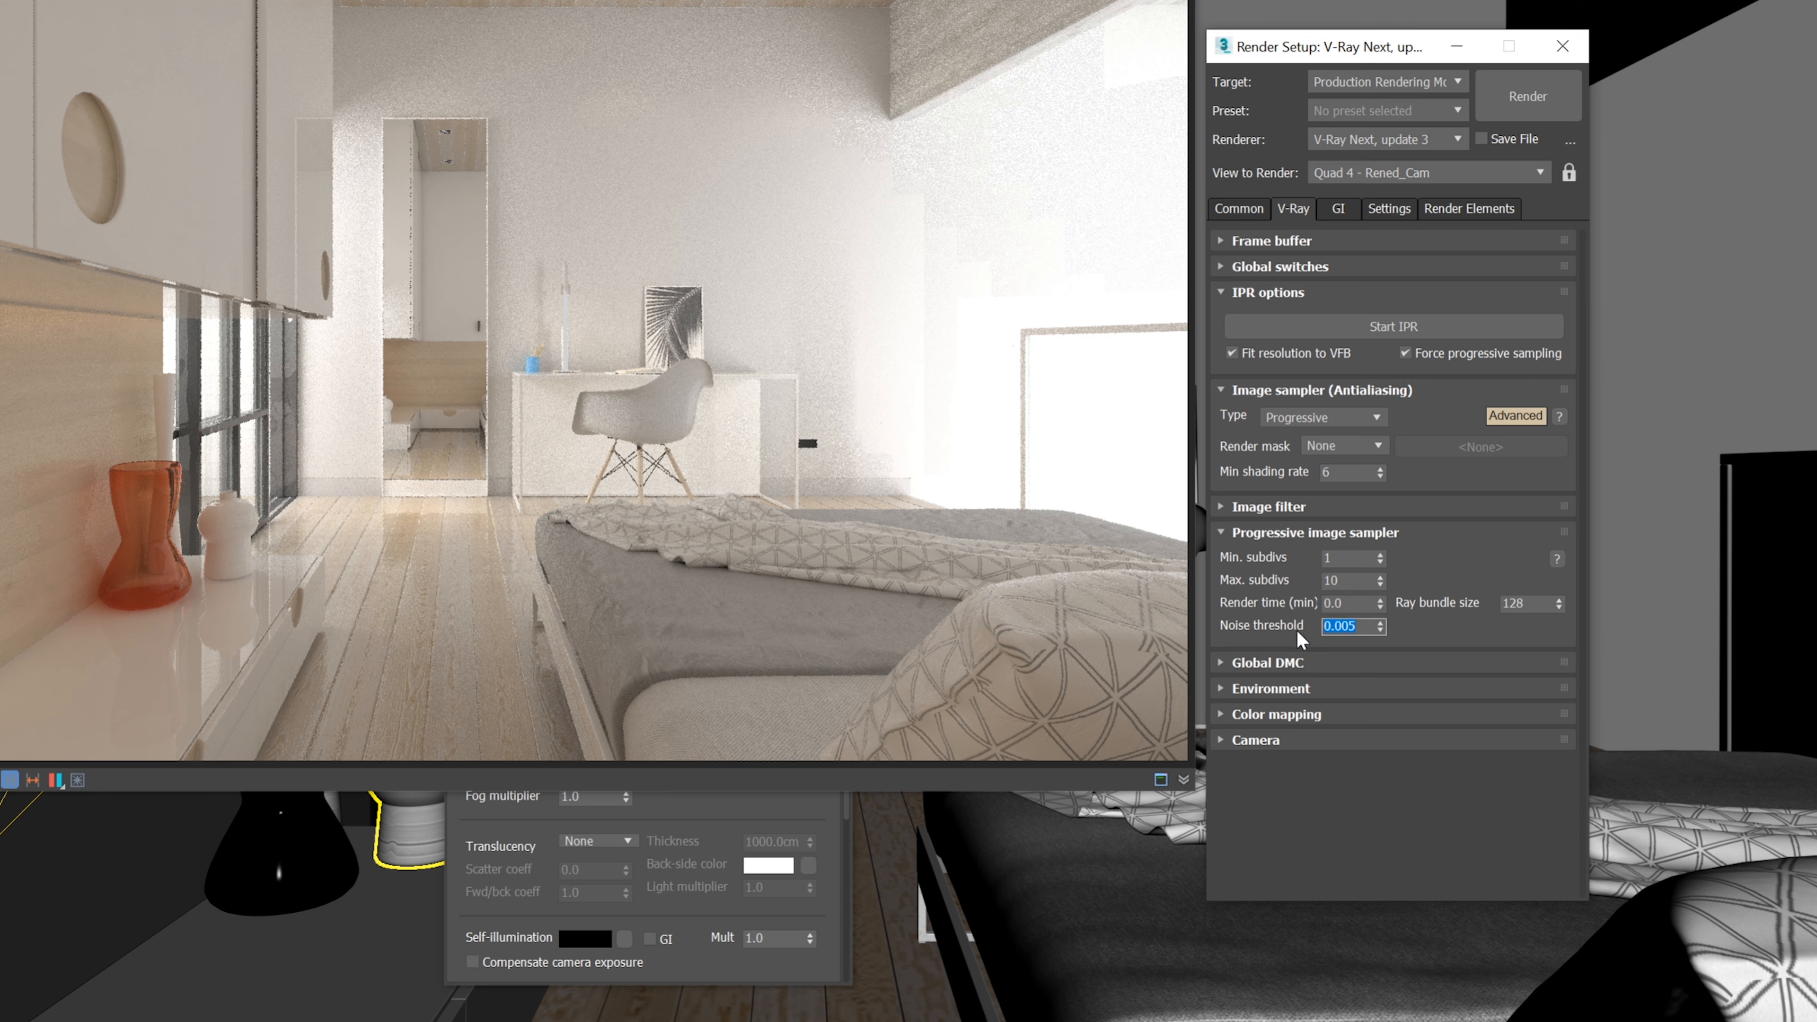